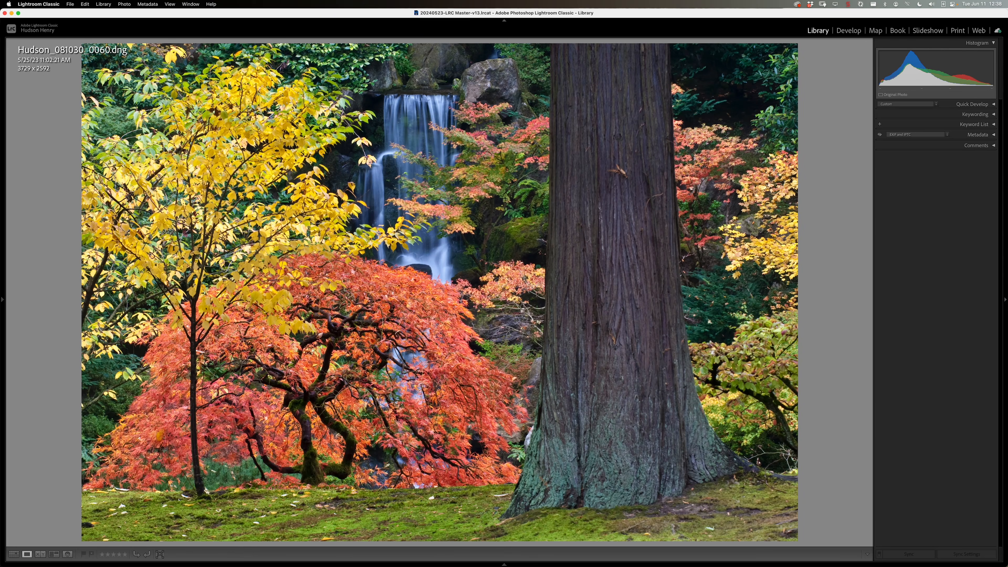
Step: Review the autumn garden photos one by one in Loupe view, through to the finished wide maple tree panorama
{"action": "key", "text": "Left"}
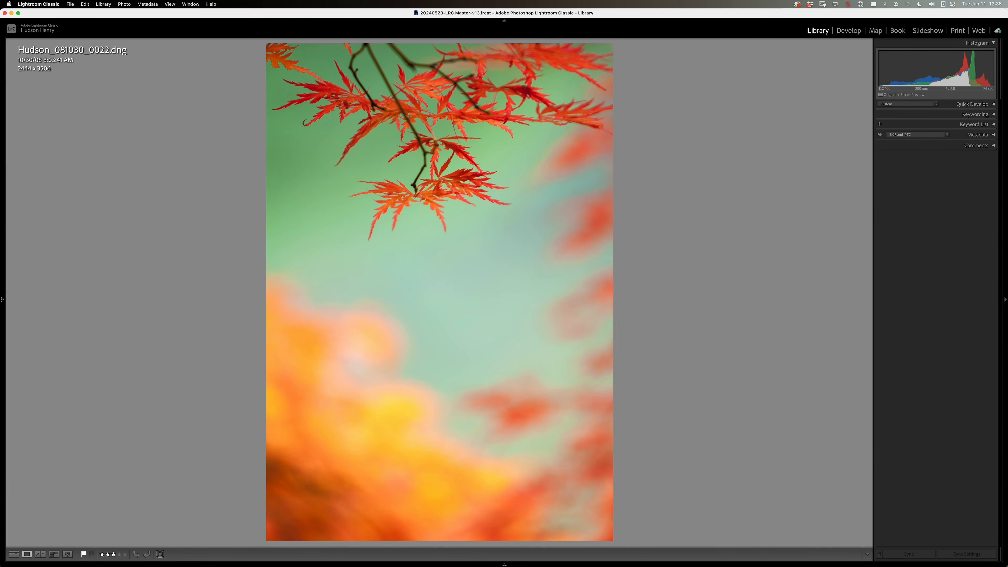
{"action": "key", "text": "Left"}
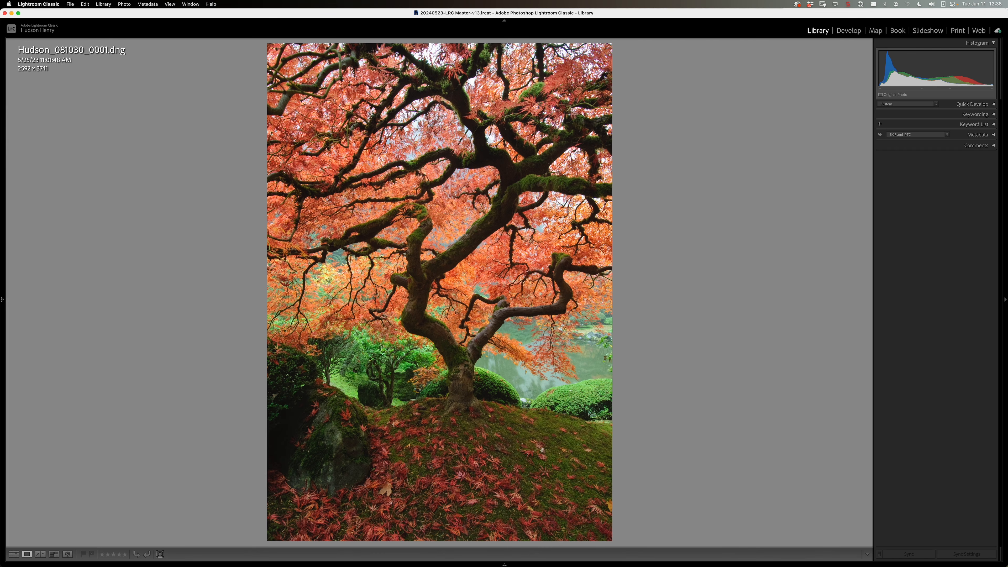
{"action": "key", "text": "Right"}
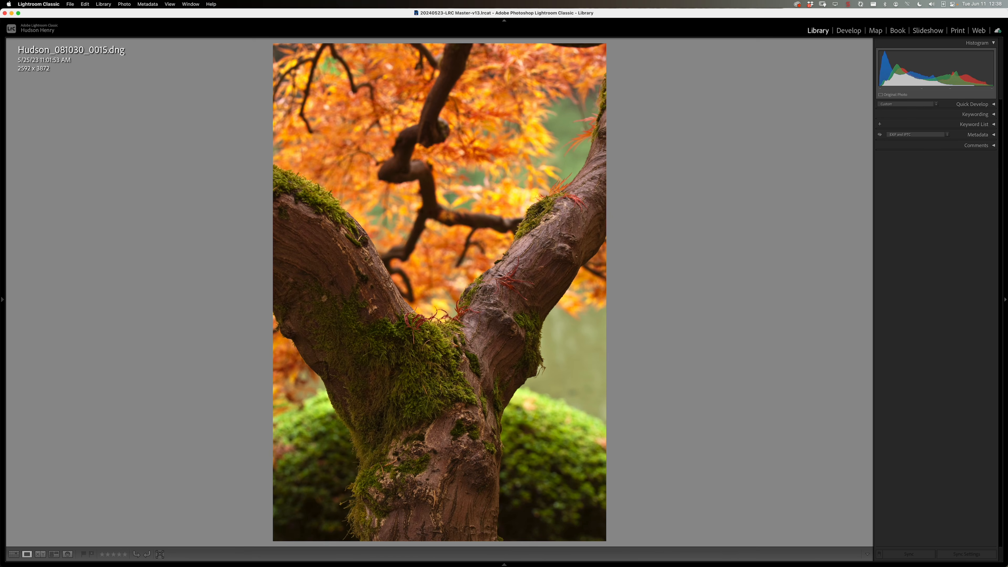
{"action": "key", "text": "Right"}
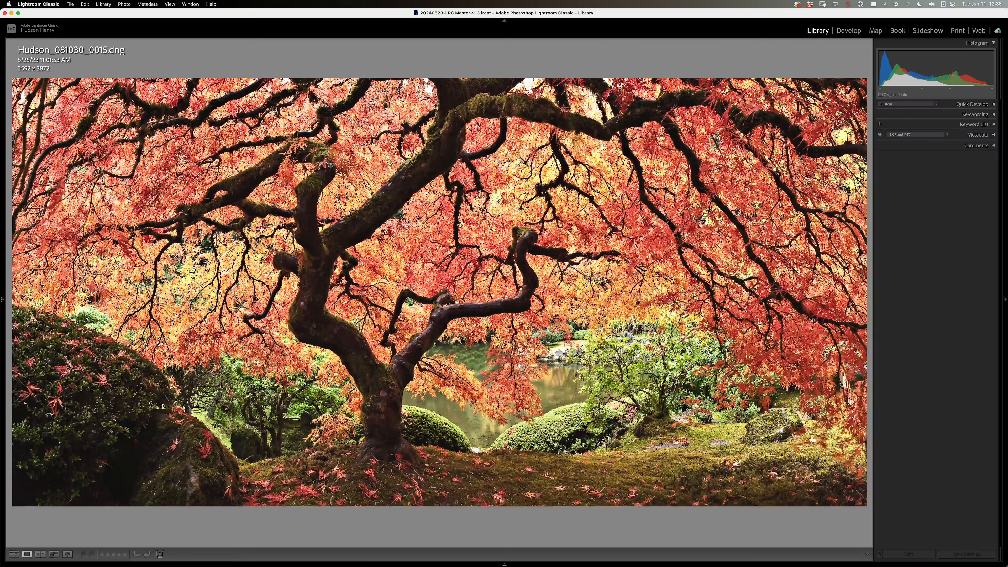
{"action": "key", "text": "Left"}
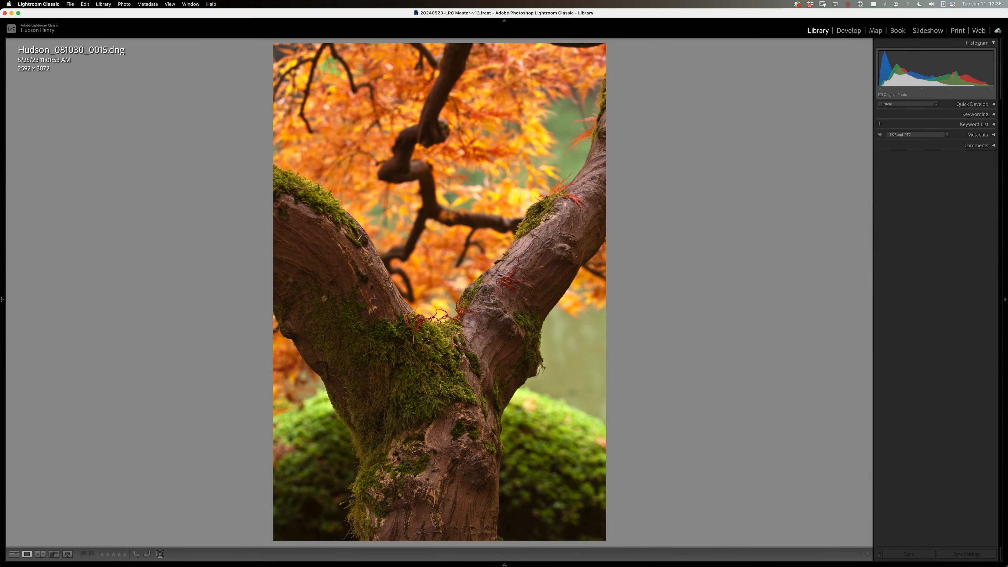
{"action": "key", "text": "Left"}
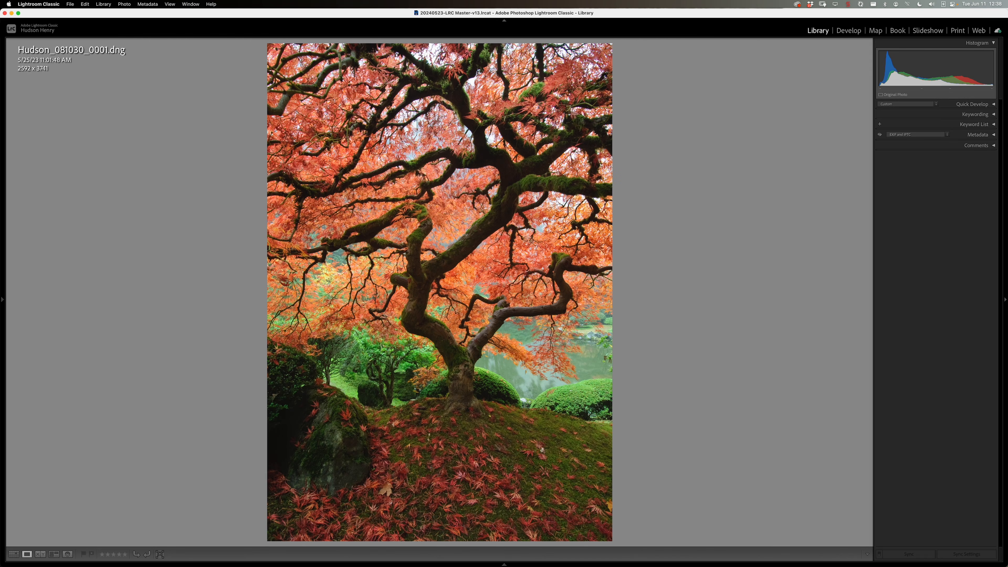
{"action": "key", "text": "Right"}
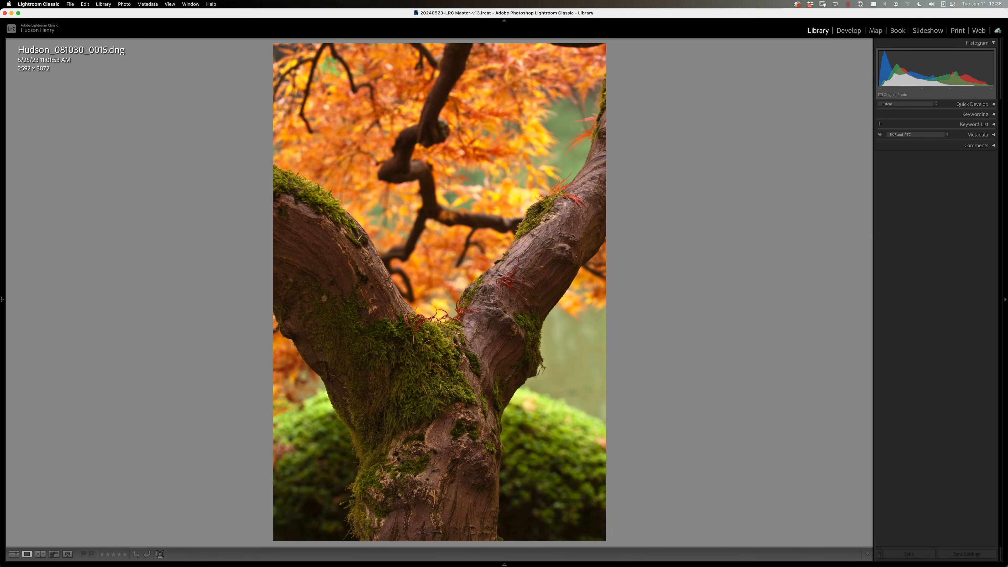
{"action": "key", "text": "Right"}
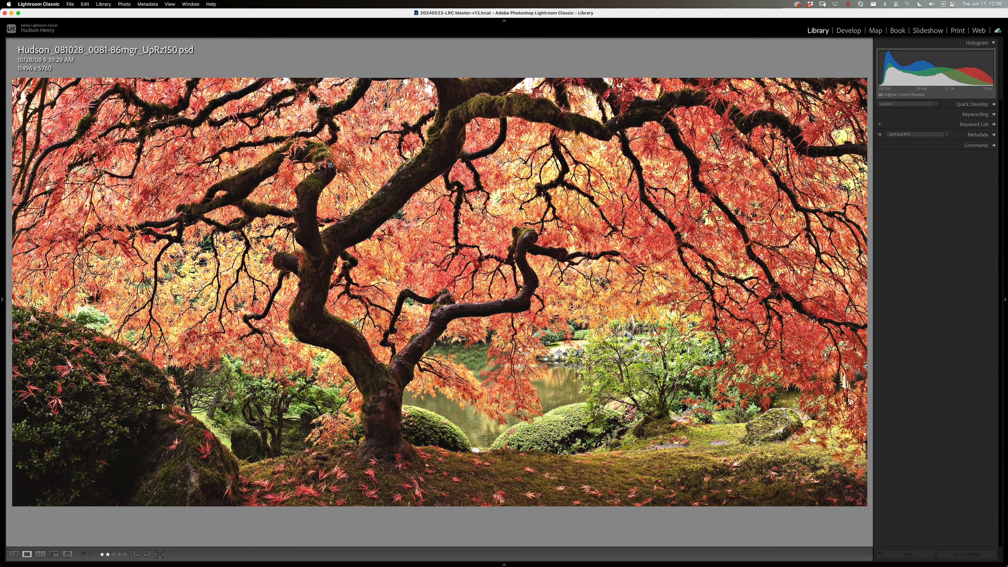
{"action": "left_click", "coordinate": [444, 252]}
{"action": "left_click_drag", "start_coordinate": [488, 294], "coordinate": [496, 356]}
{"action": "left_click", "coordinate": [500, 357]}
Step: In the grid, select the five vertical maple tree frames that follow the finished panorama
{"action": "key", "text": "g"}
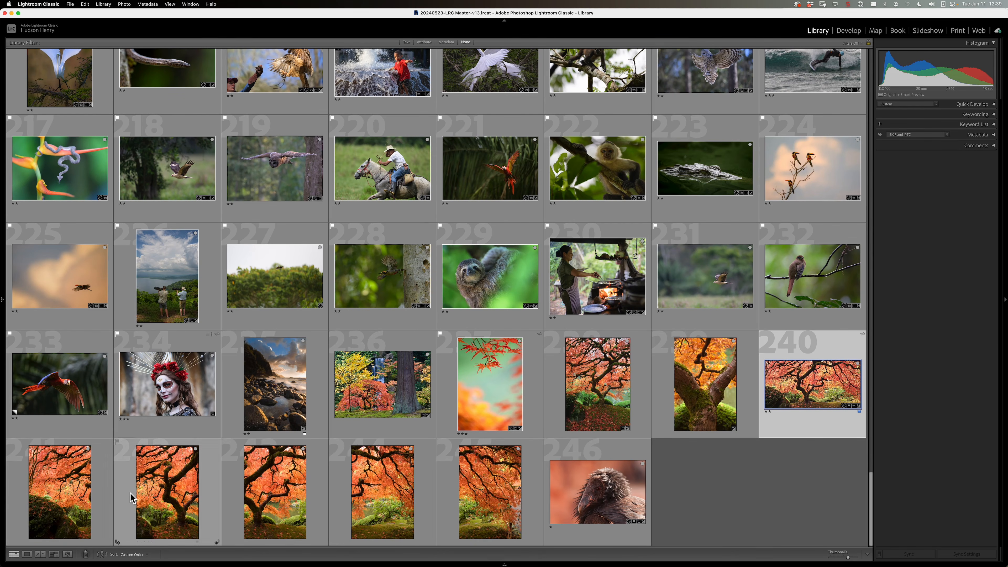
{"action": "left_click", "coordinate": [84, 502]}
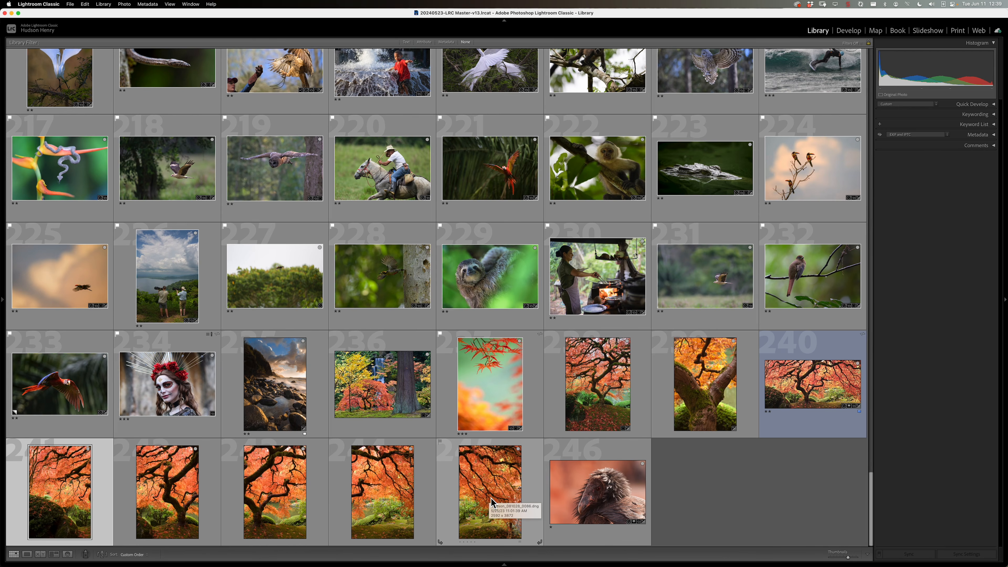
{"action": "left_click", "coordinate": [164, 507]}
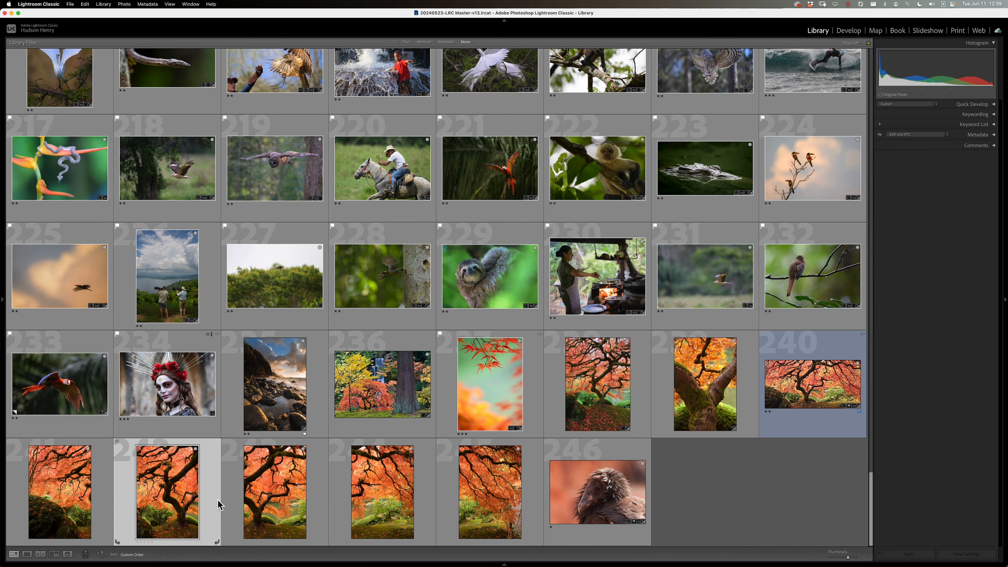
{"action": "left_click", "coordinate": [264, 510]}
{"action": "left_click", "coordinate": [360, 505]}
{"action": "left_click", "coordinate": [479, 503]}
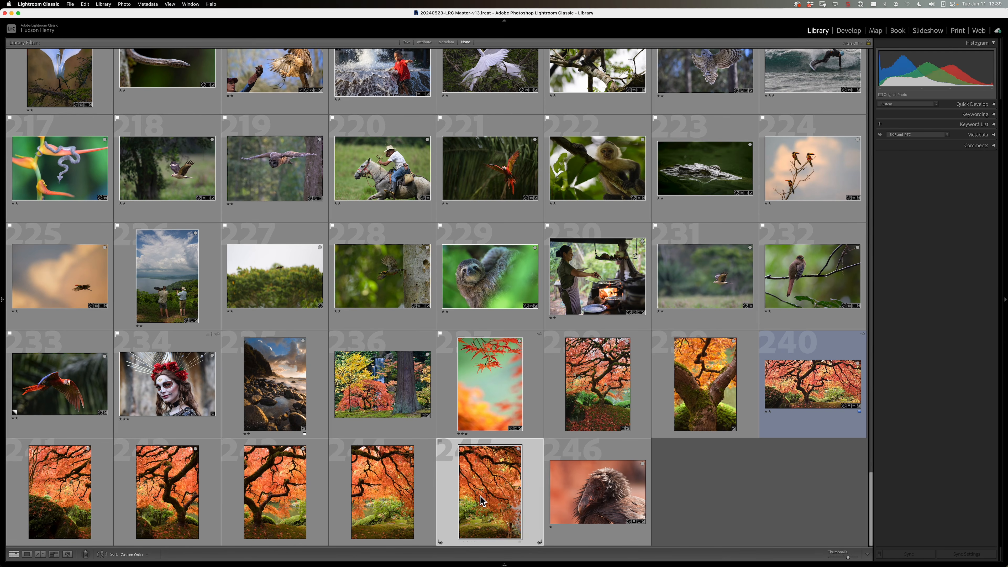
{"action": "left_click", "coordinate": [81, 506], "text": "shift"}
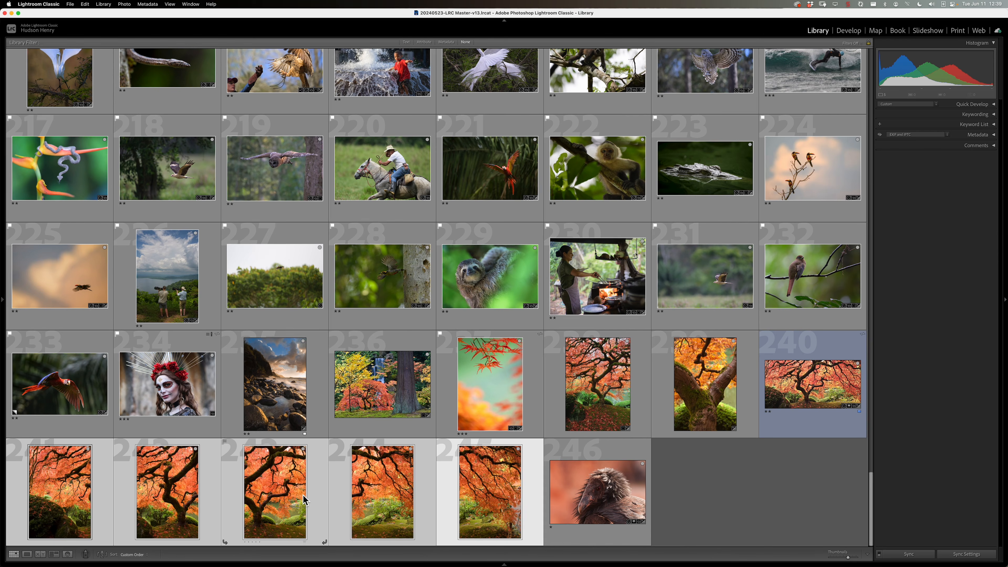
Step: Make the middle maple frame the active photo and inspect it in Loupe and Develop before returning to the grid
{"action": "left_click", "coordinate": [296, 501]}
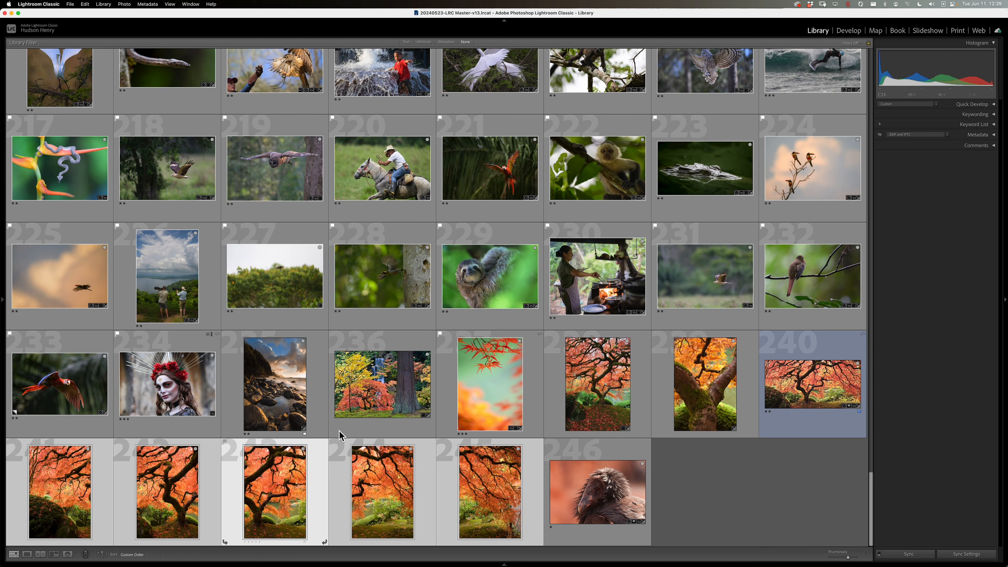
{"action": "double_click", "coordinate": [365, 459]}
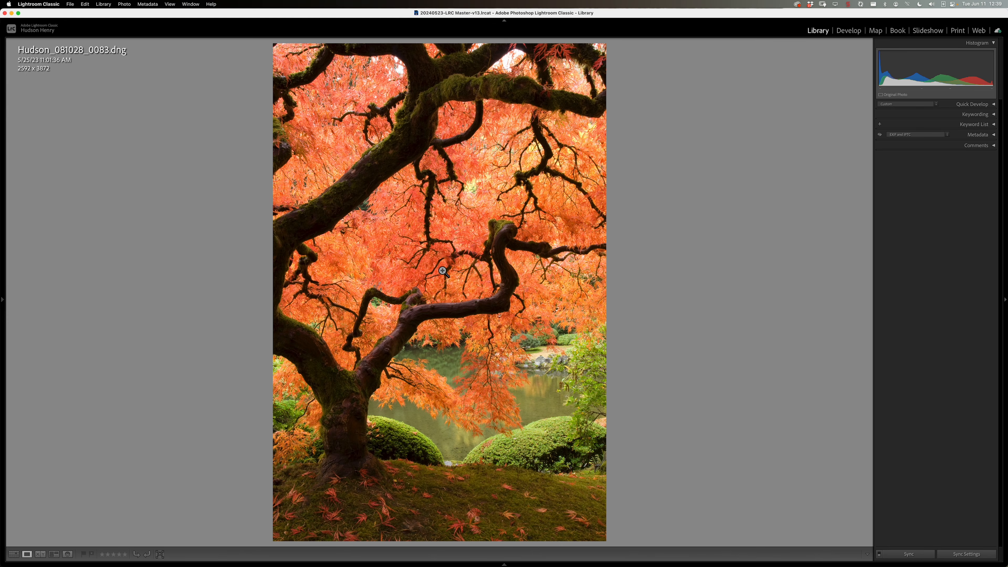
{"action": "key", "text": "g"}
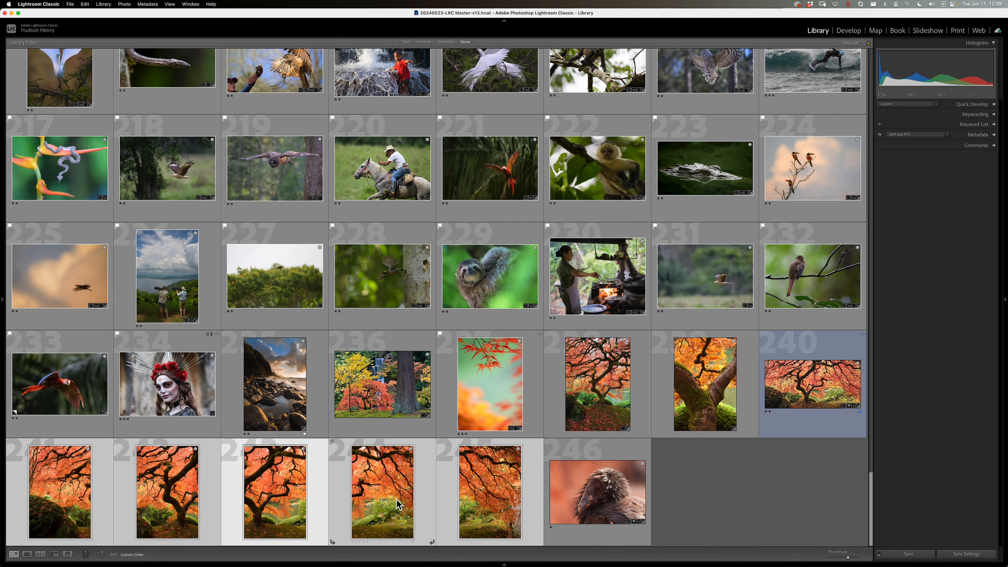
{"action": "key", "text": "d"}
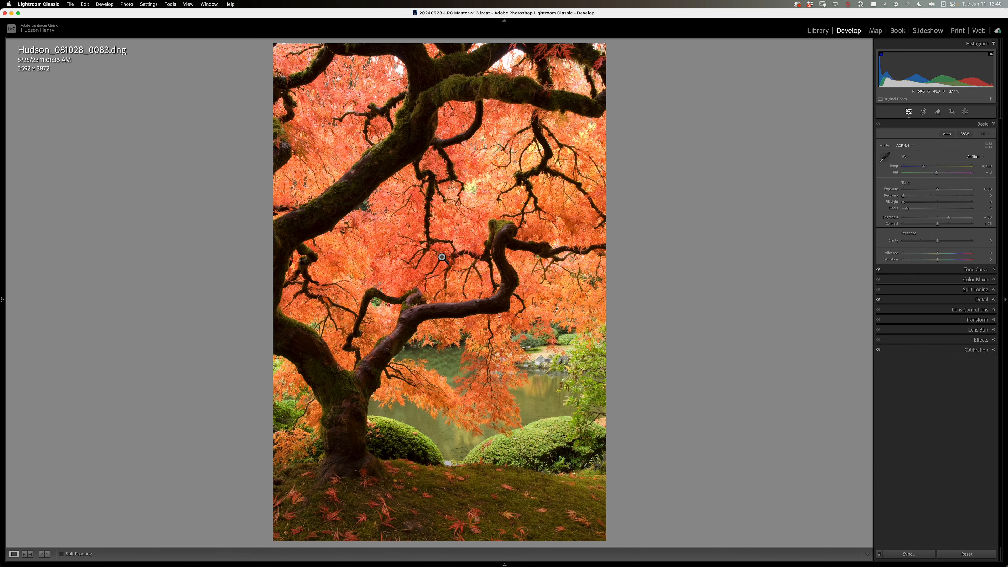
{"action": "key", "text": "g"}
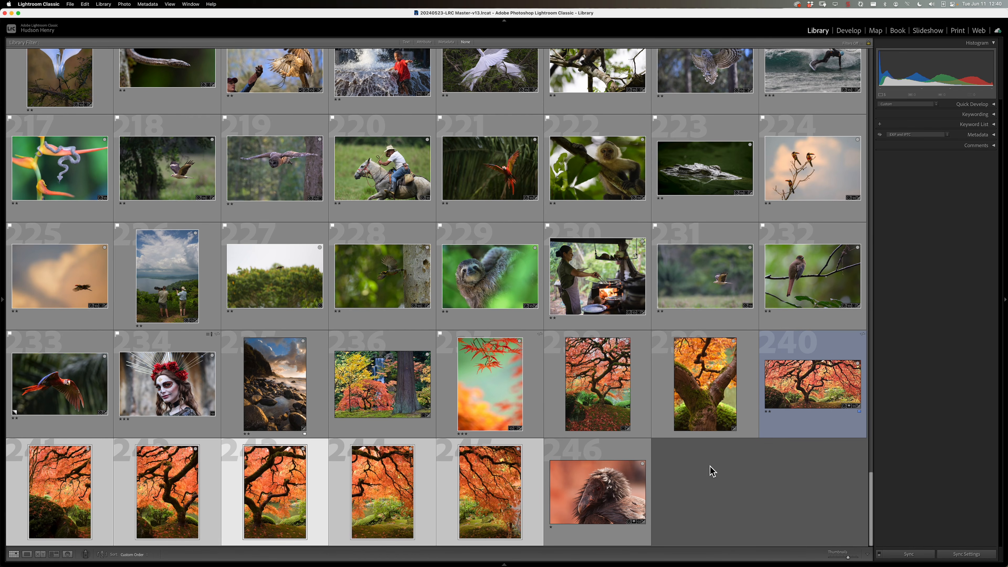
Step: Enhance the five selected maple frames with Super Resolution, with Create Stacks enabled
{"action": "left_click", "coordinate": [127, 5]}
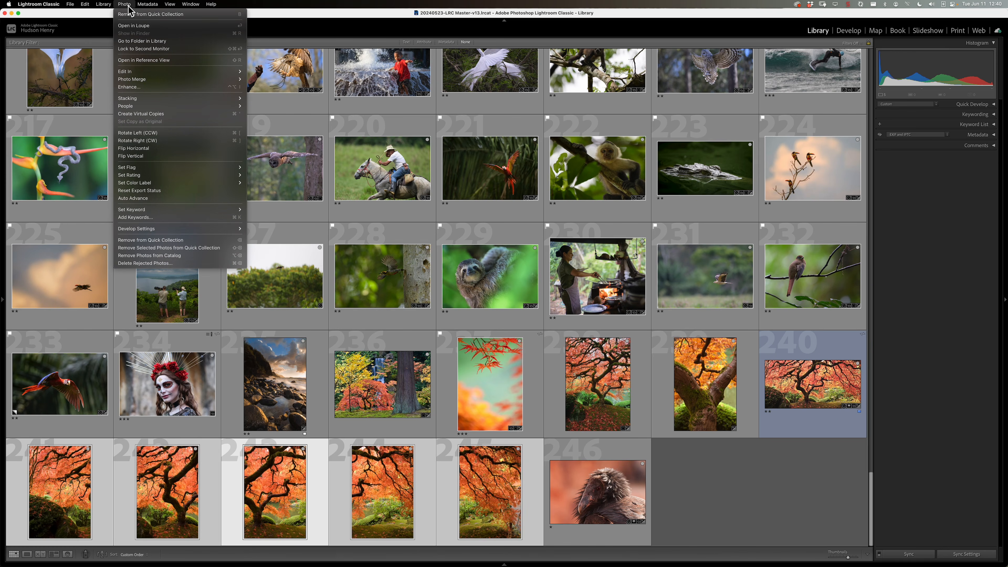
{"action": "left_click", "coordinate": [155, 90]}
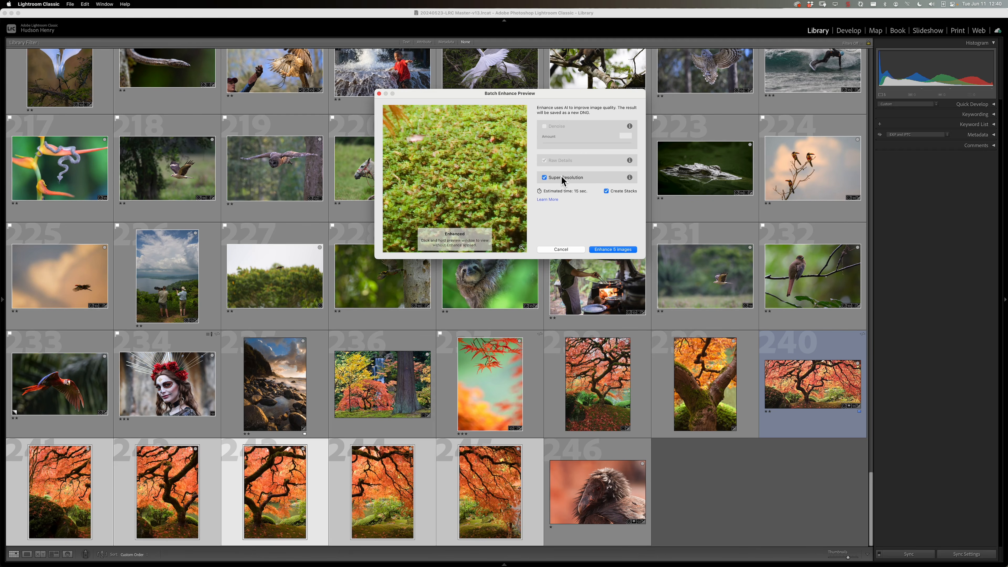
{"action": "left_click", "coordinate": [620, 253]}
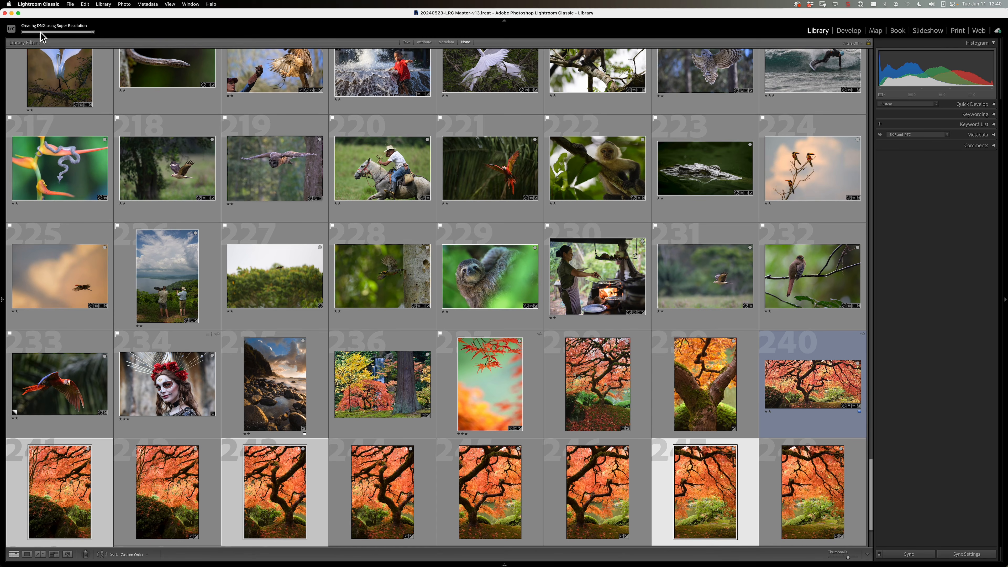
Step: Compare the pixel dimensions of original frame 0086 with its Enhanced-SR version in Loupe view
{"action": "scroll", "coordinate": [739, 475], "scroll_direction": "down", "scroll_amount": 3}
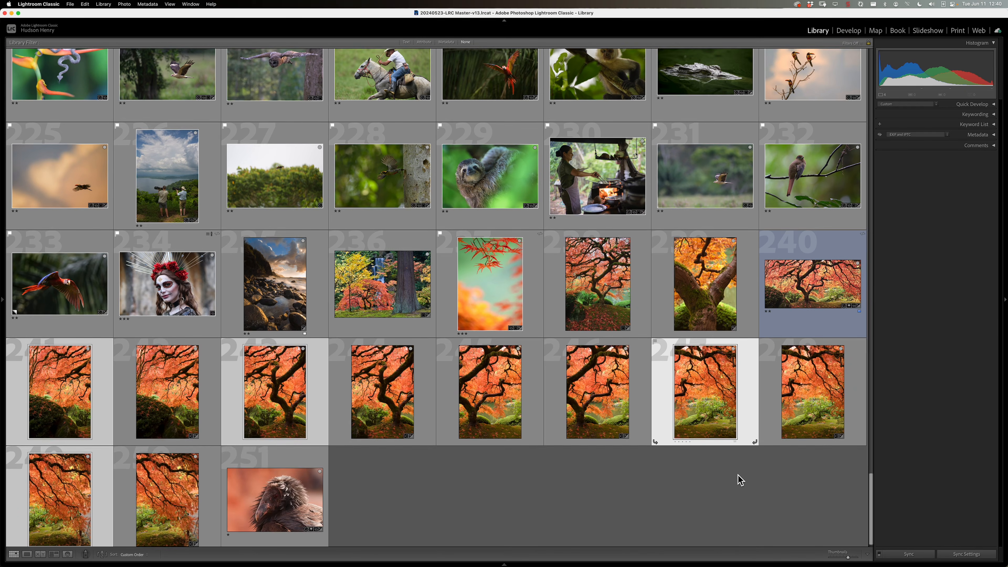
{"action": "left_click", "coordinate": [173, 493]}
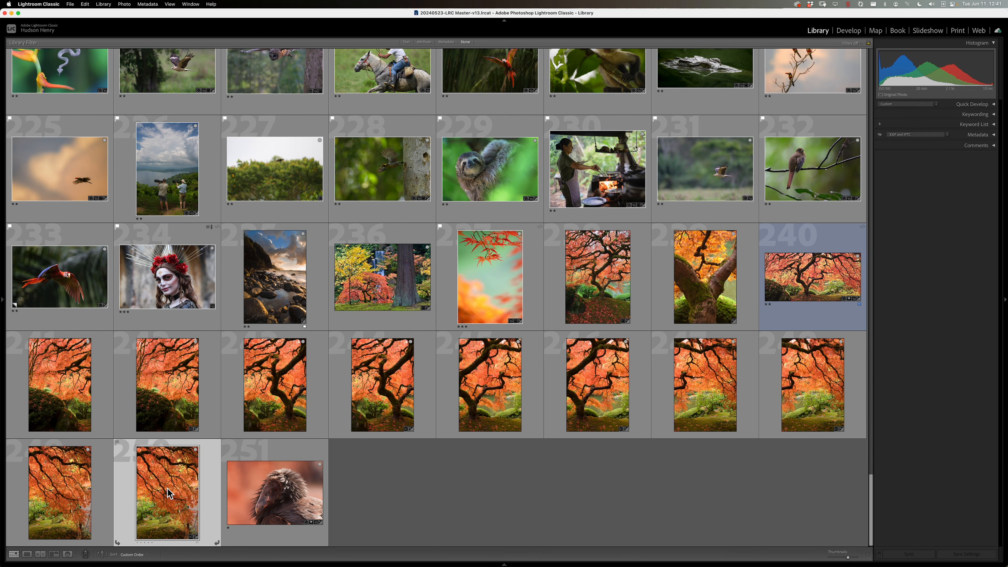
{"action": "left_click", "coordinate": [81, 504]}
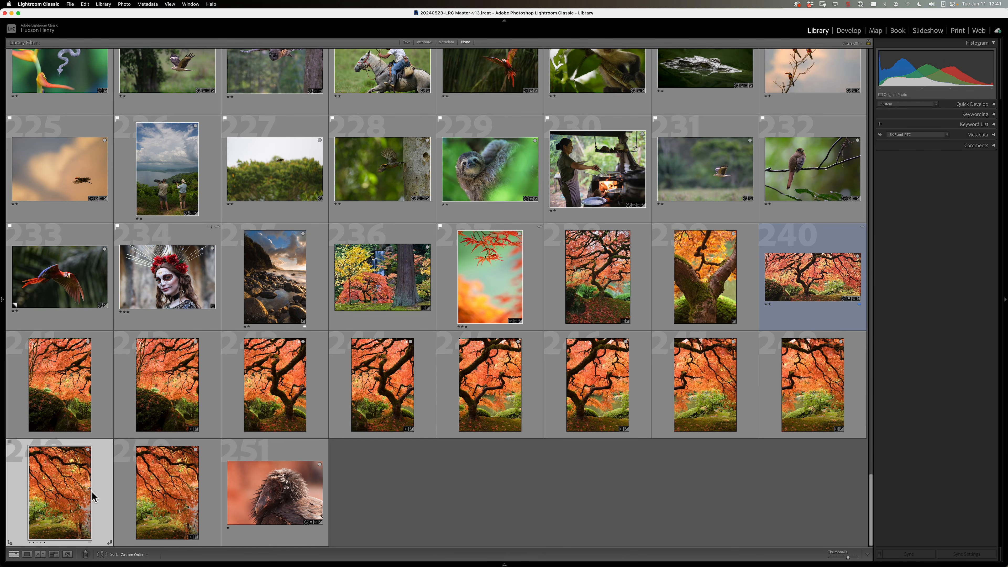
{"action": "key", "text": "e"}
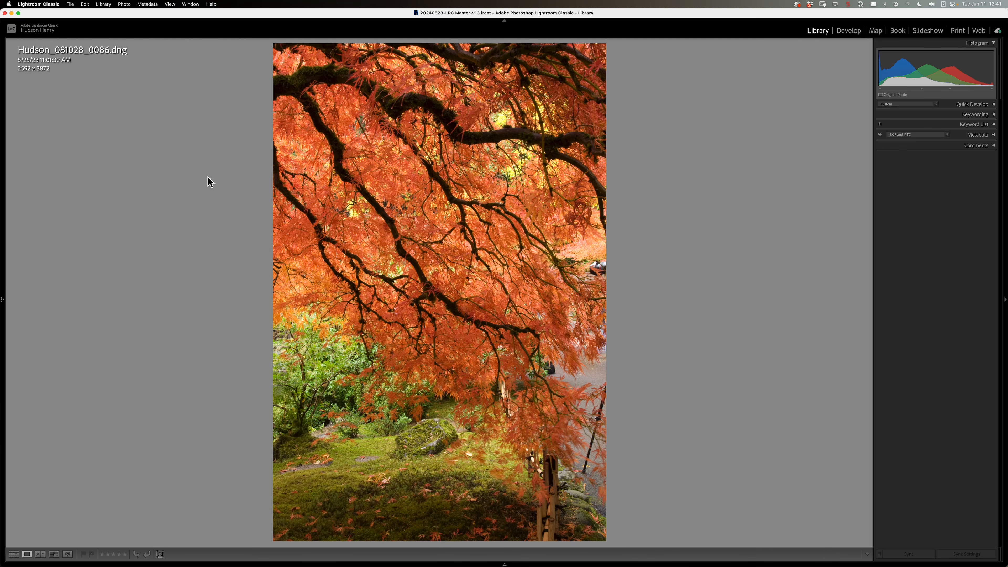
{"action": "mouse_move", "coordinate": [426, 564]}
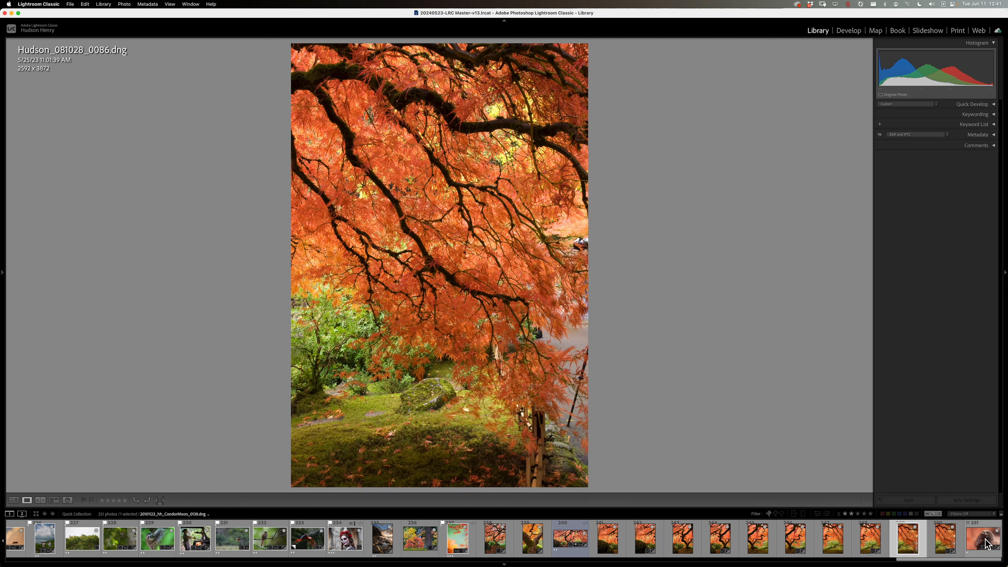
{"action": "left_click", "coordinate": [944, 544]}
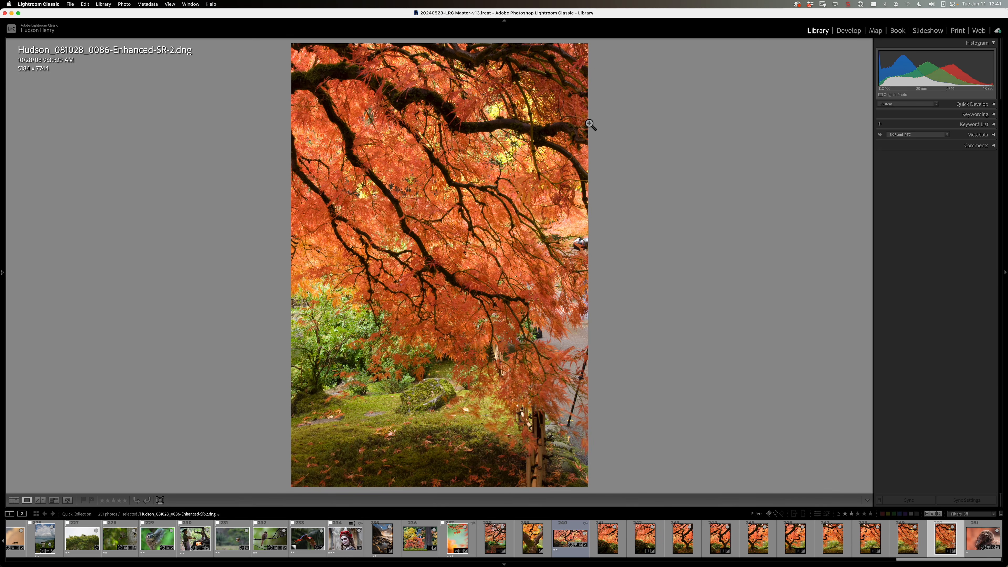
Step: Remove the original frames 0086, 0084, 0083, 0082 and 0081 from the Quick Collection, keeping their Enhanced-SR versions
{"action": "key", "text": "Left"}
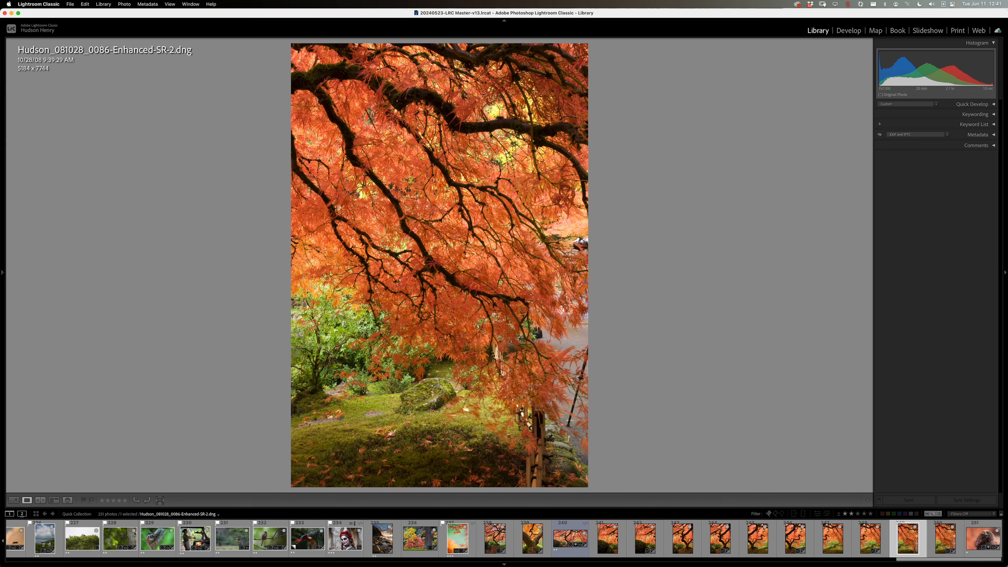
{"action": "key", "text": "Delete"}
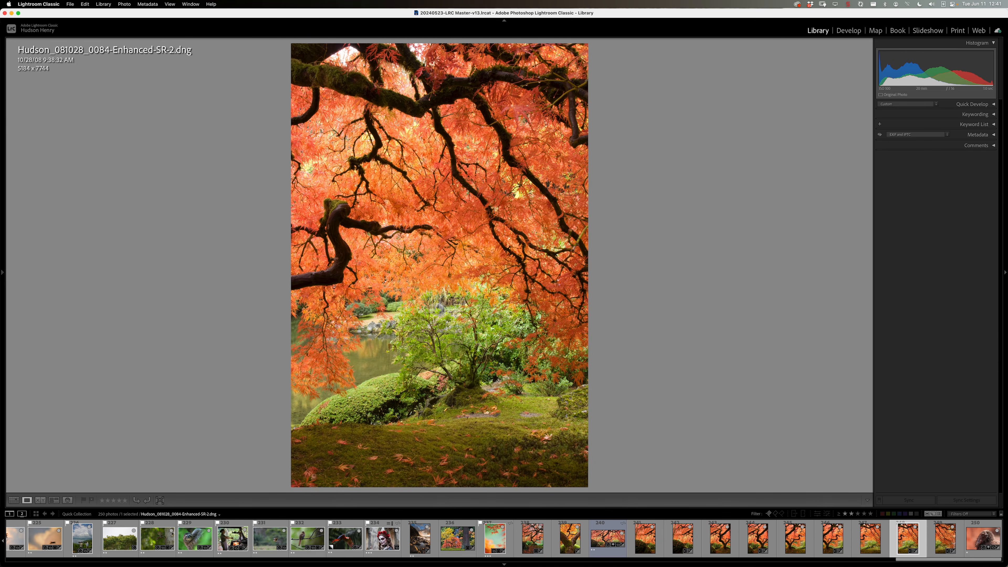
{"action": "key", "text": "Left"}
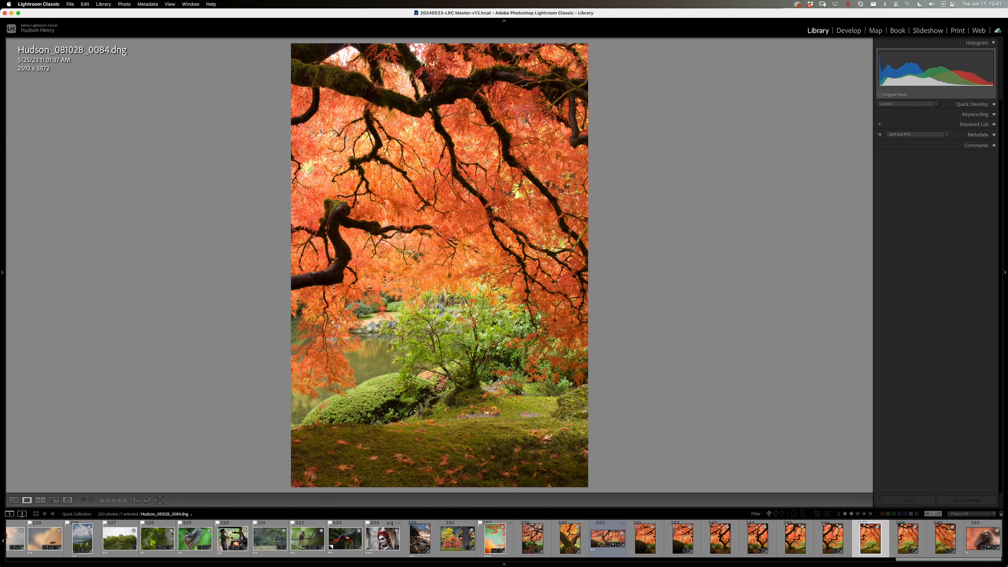
{"action": "key", "text": "Delete"}
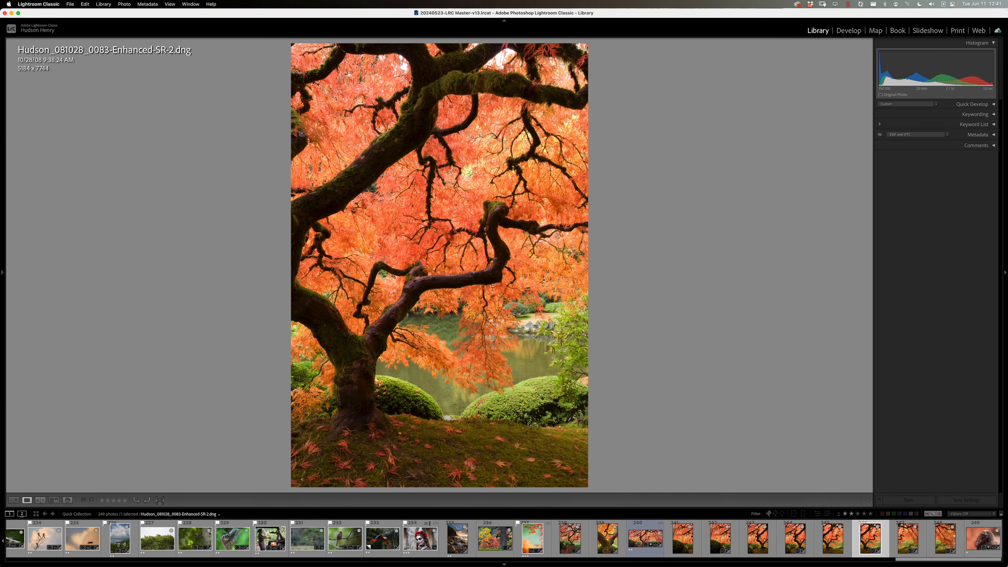
{"action": "key", "text": "Delete"}
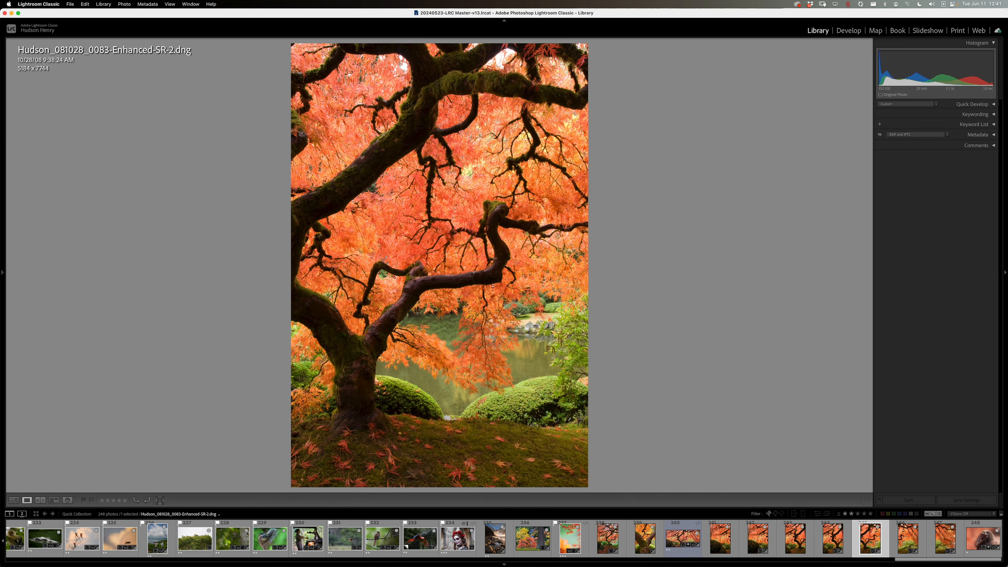
{"action": "key", "text": "Left"}
{"action": "key", "text": "Left"}
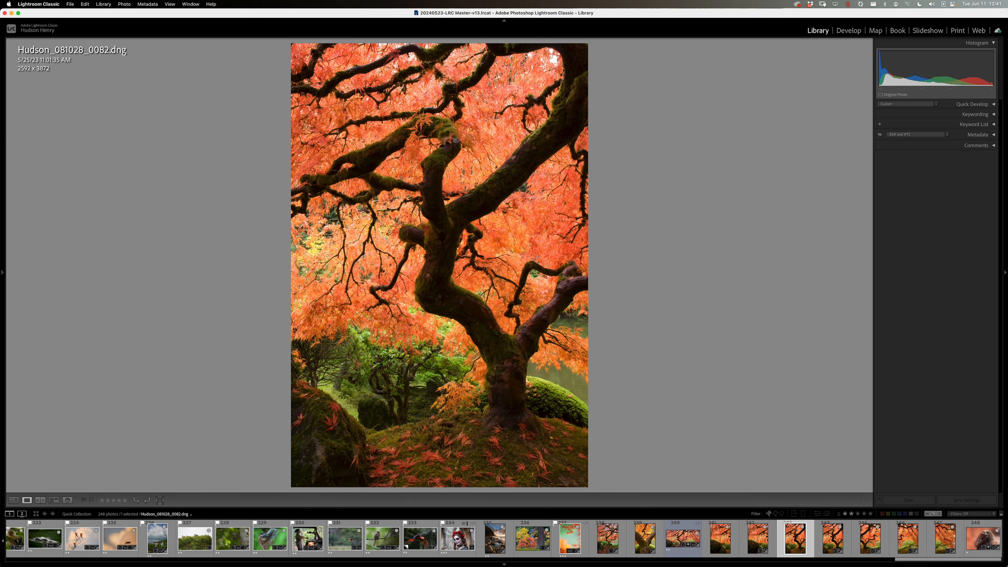
{"action": "key", "text": "Delete"}
{"action": "key", "text": "Left"}
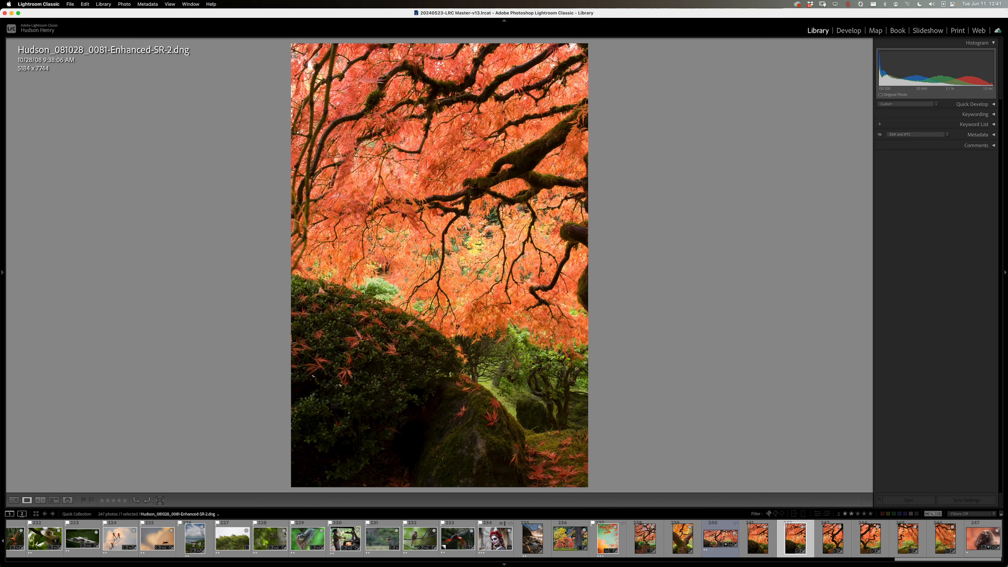
{"action": "key", "text": "Delete"}
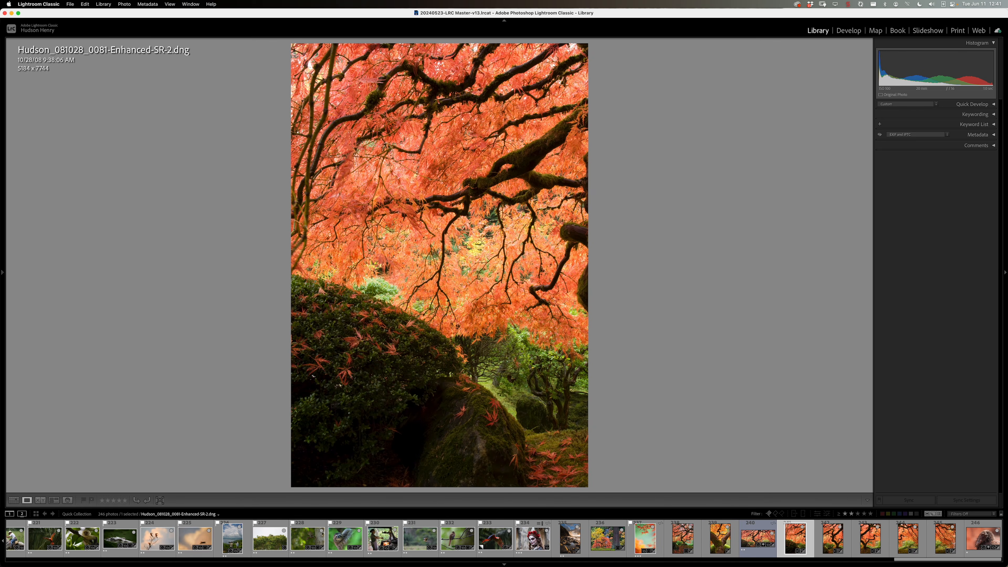
Step: Select the five Enhanced-SR maple frames with 0083 as the active photo and open it in Develop
{"action": "key", "text": "g"}
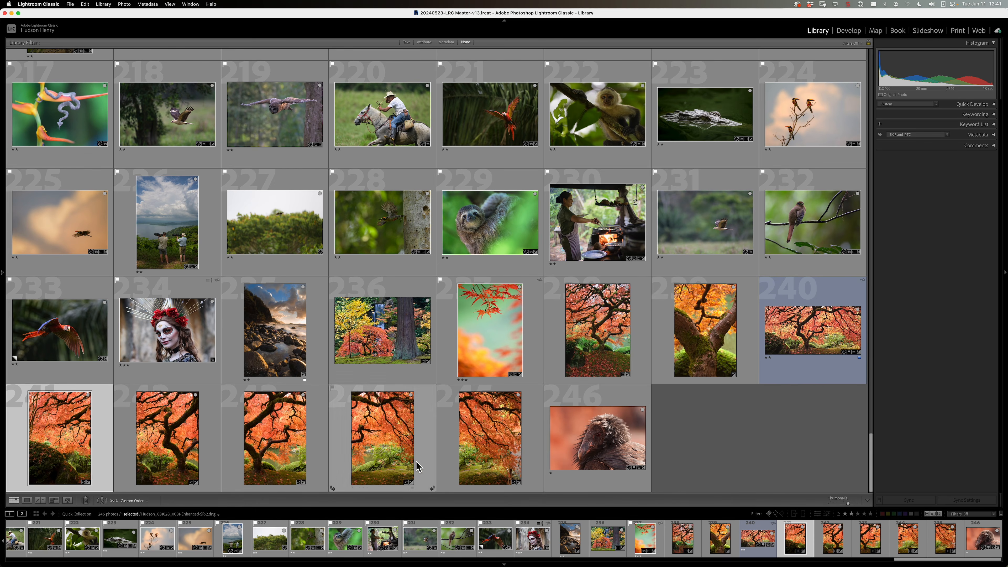
{"action": "left_click", "coordinate": [485, 445], "text": "shift"}
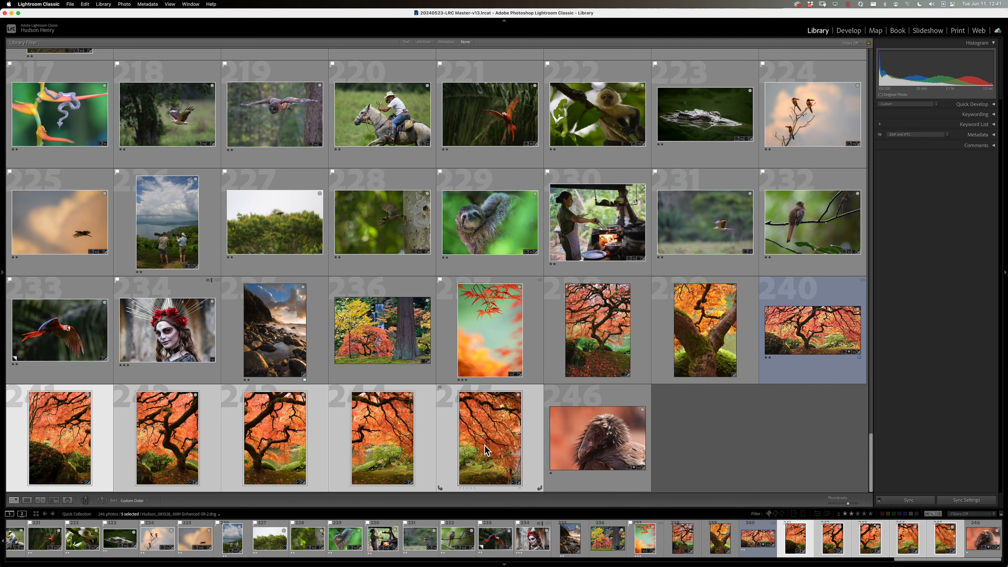
{"action": "left_click", "coordinate": [278, 451]}
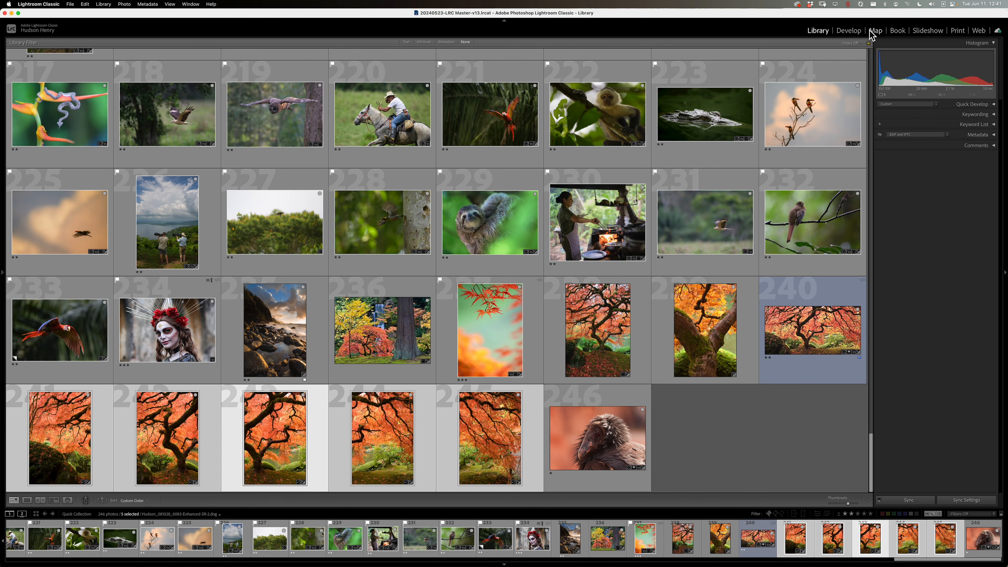
{"action": "left_click", "coordinate": [853, 31]}
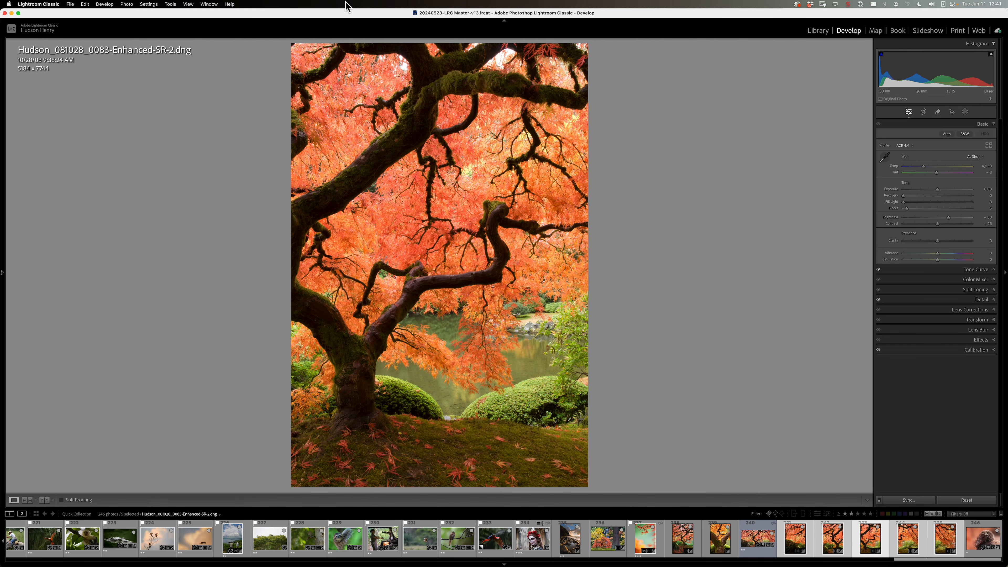
Step: Keep frame 0083 on the ACR 4.4 profile and update it to the current process version
{"action": "left_click", "coordinate": [900, 146]}
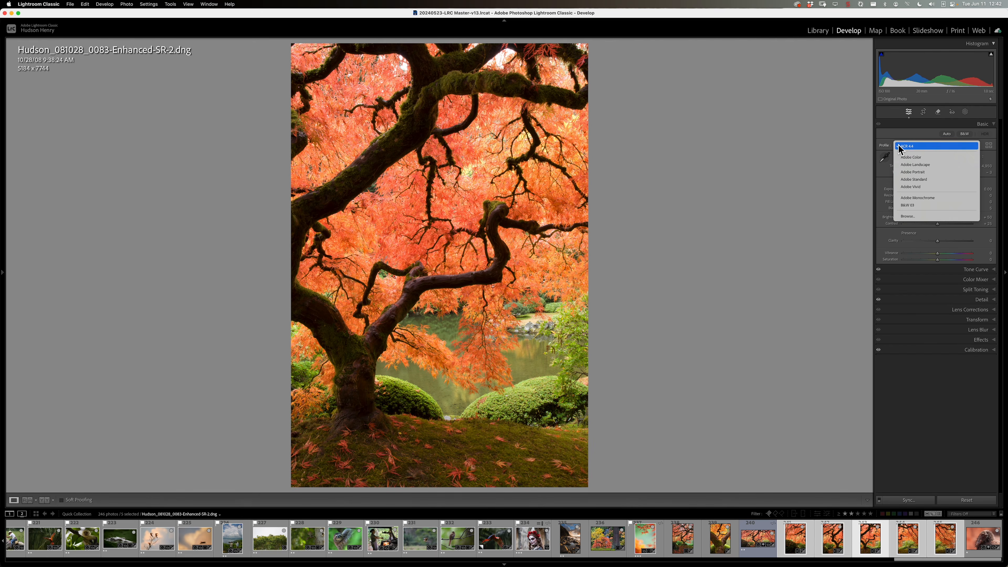
{"action": "left_click", "coordinate": [923, 147]}
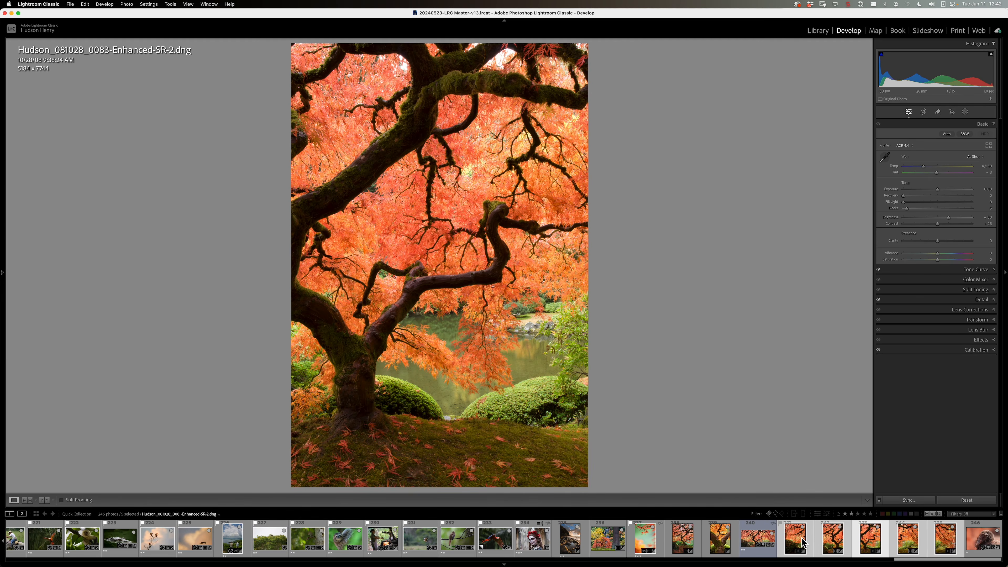
{"action": "left_click", "coordinate": [149, 4]}
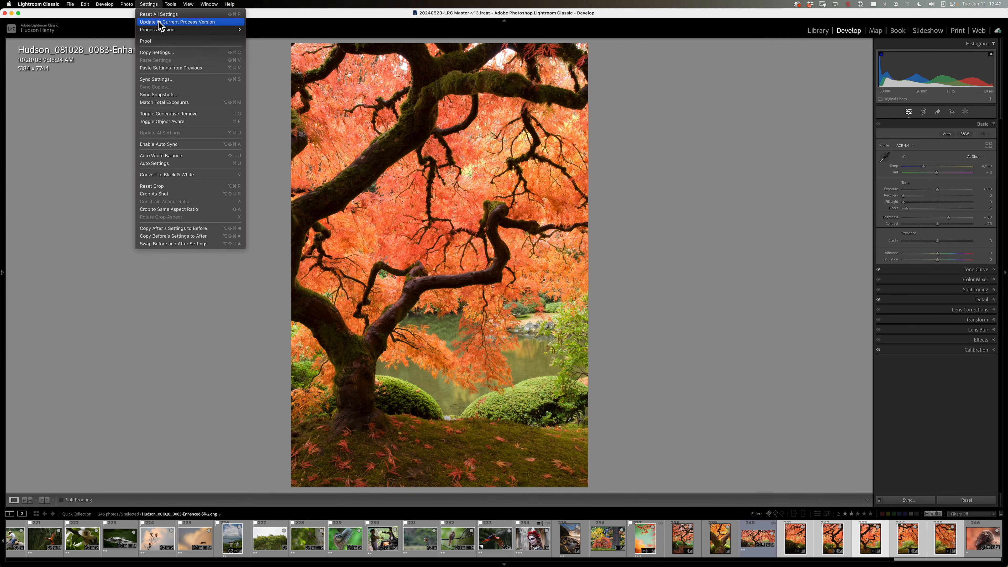
{"action": "left_click", "coordinate": [185, 22]}
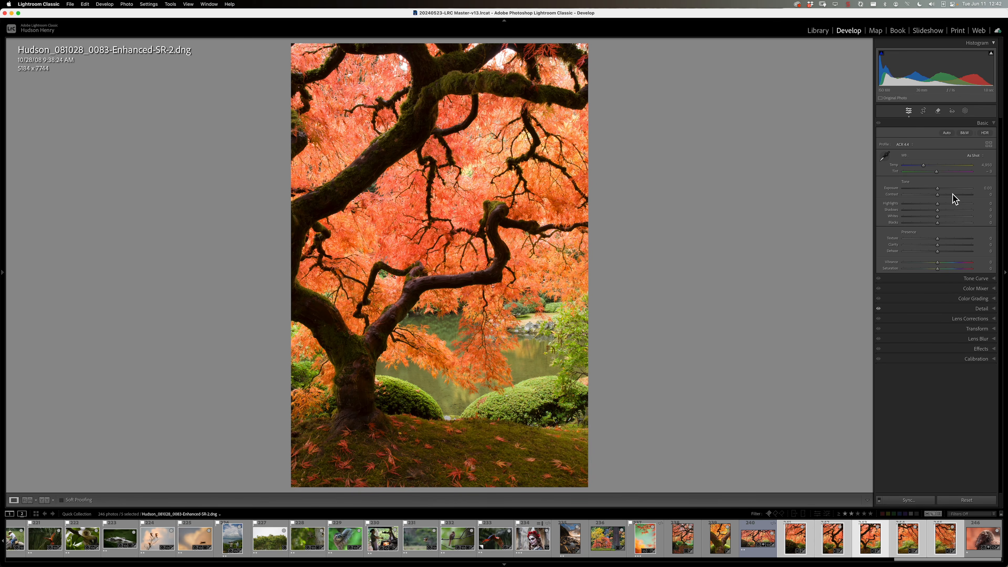
Step: Reduce clipping in frame 0083 using the clipping previews: Whites about -35, Highlights about -45 and Blacks +9
{"action": "left_click", "coordinate": [938, 217], "text": "alt"}
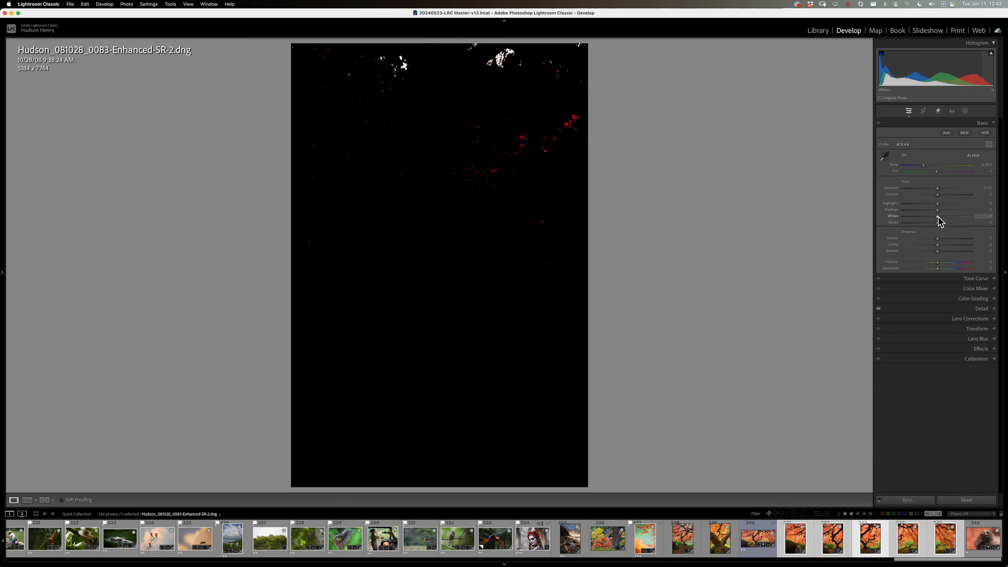
{"action": "mouse_move", "coordinate": [937, 217]}
{"action": "left_mouse_down"}
{"action": "mouse_move", "coordinate": [926, 218]}
{"action": "mouse_move", "coordinate": [931, 207]}
{"action": "left_mouse_up"}
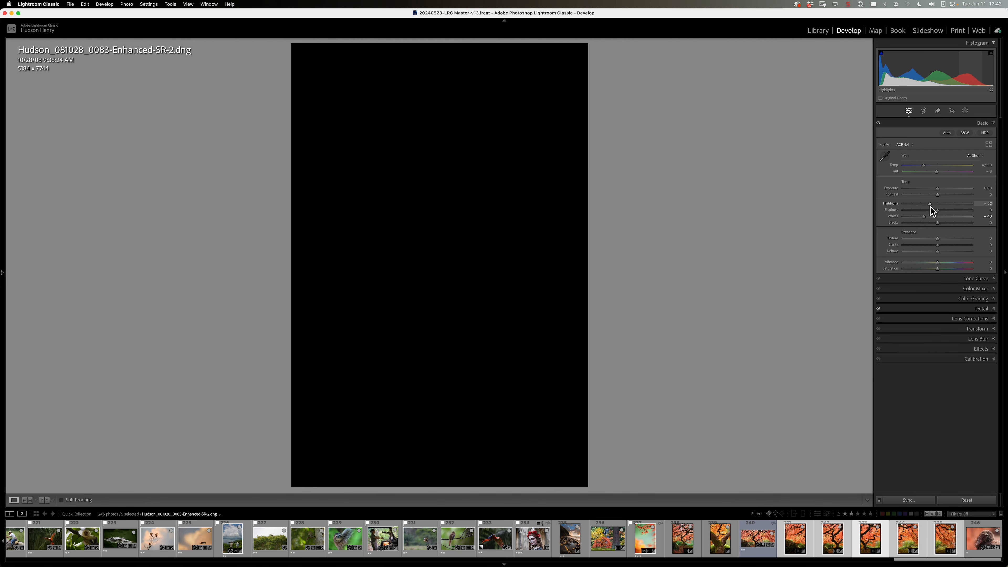
{"action": "mouse_move", "coordinate": [926, 206]}
{"action": "left_mouse_down"}
{"action": "mouse_move", "coordinate": [923, 218]}
{"action": "mouse_move", "coordinate": [924, 205]}
{"action": "left_mouse_up"}
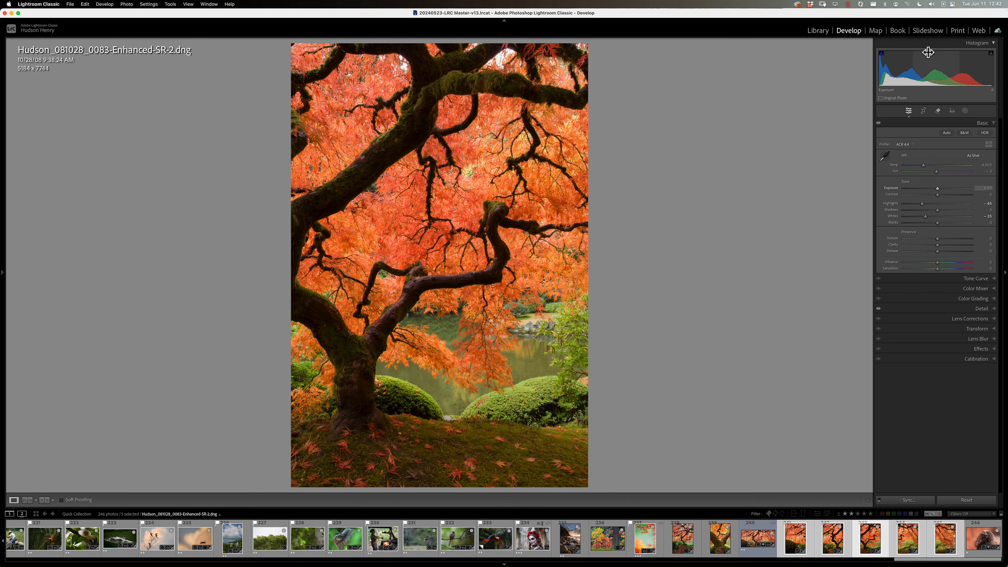
{"action": "key", "text": "alt"}
{"action": "left_click_drag", "start_coordinate": [937, 223], "coordinate": [939, 223]}
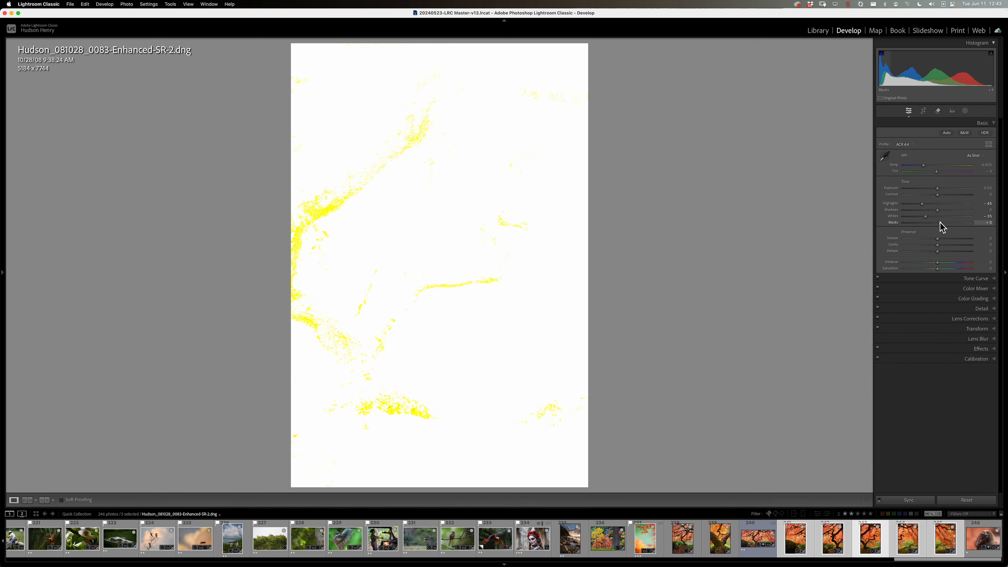
{"action": "left_click_drag", "start_coordinate": [940, 223], "coordinate": [940, 223]}
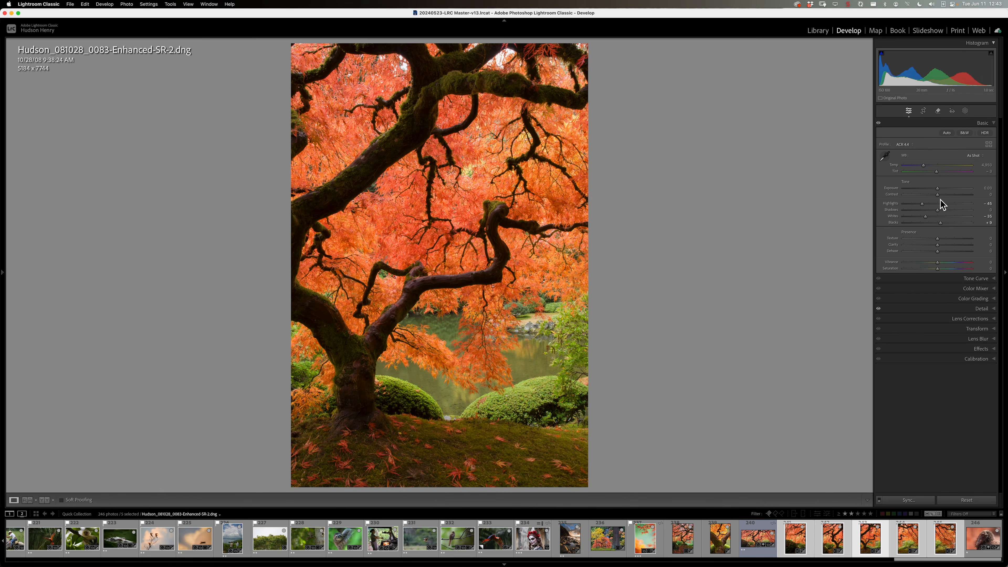
Step: Soften frame 0083 by setting Contrast to about -10 and Shadows to +21, leaving Saturation at 0
{"action": "left_click_drag", "start_coordinate": [938, 196], "coordinate": [936, 195]}
{"action": "left_click_drag", "start_coordinate": [939, 212], "coordinate": [945, 211]}
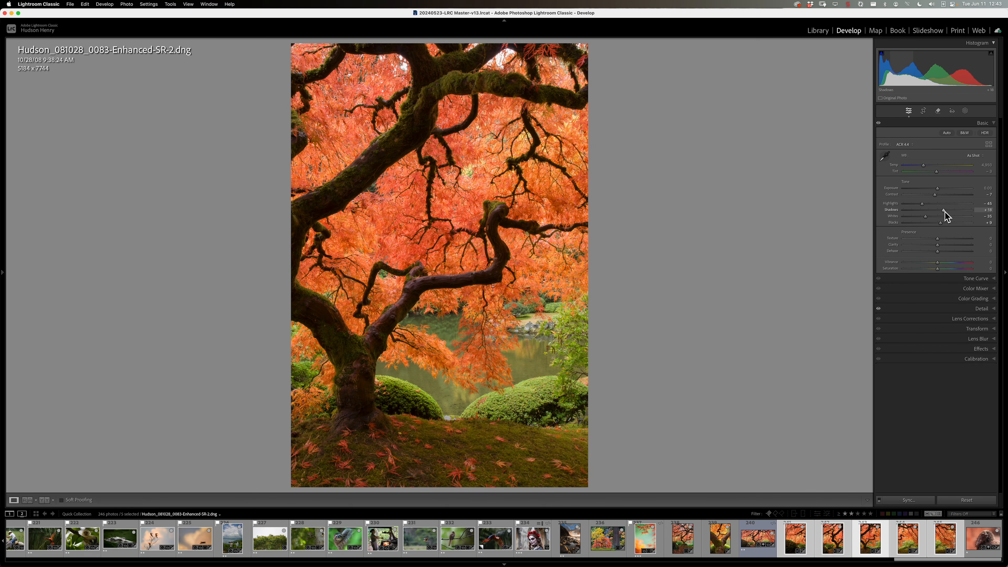
{"action": "left_click_drag", "start_coordinate": [943, 210], "coordinate": [936, 197]}
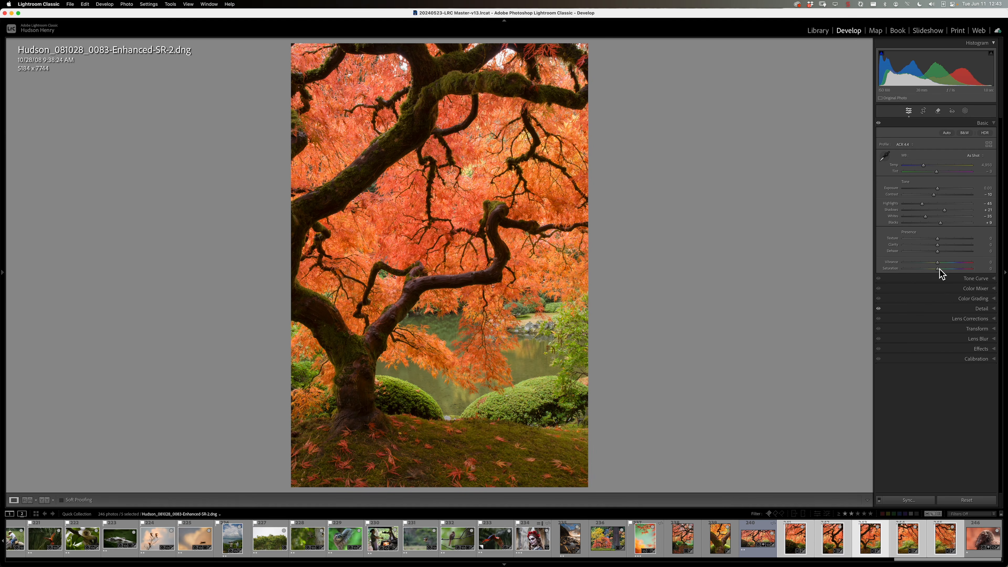
{"action": "left_click_drag", "start_coordinate": [939, 269], "coordinate": [938, 270]}
Step: Show the Color Mixer's HSL adjustments for all channels, checking the Point Color and Adjust options
{"action": "left_click", "coordinate": [979, 289]}
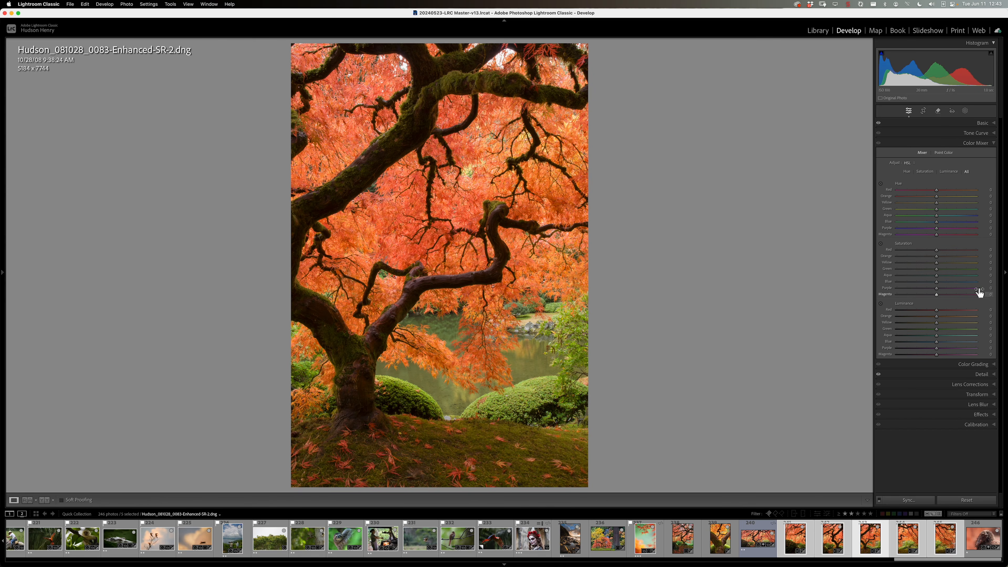
{"action": "left_click", "coordinate": [939, 153]}
{"action": "left_click", "coordinate": [923, 154]}
{"action": "left_click", "coordinate": [914, 163]}
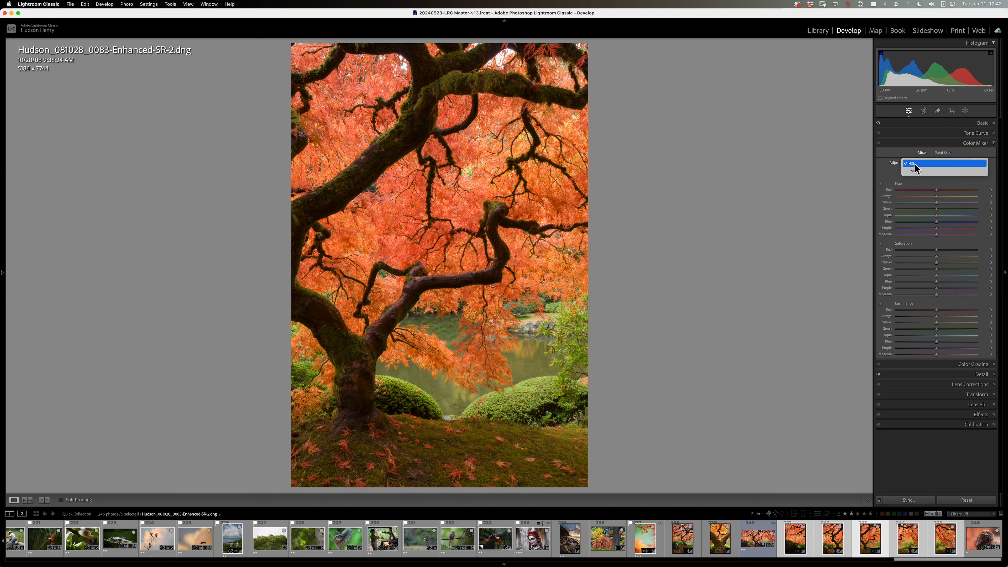
{"action": "left_click", "coordinate": [937, 165]}
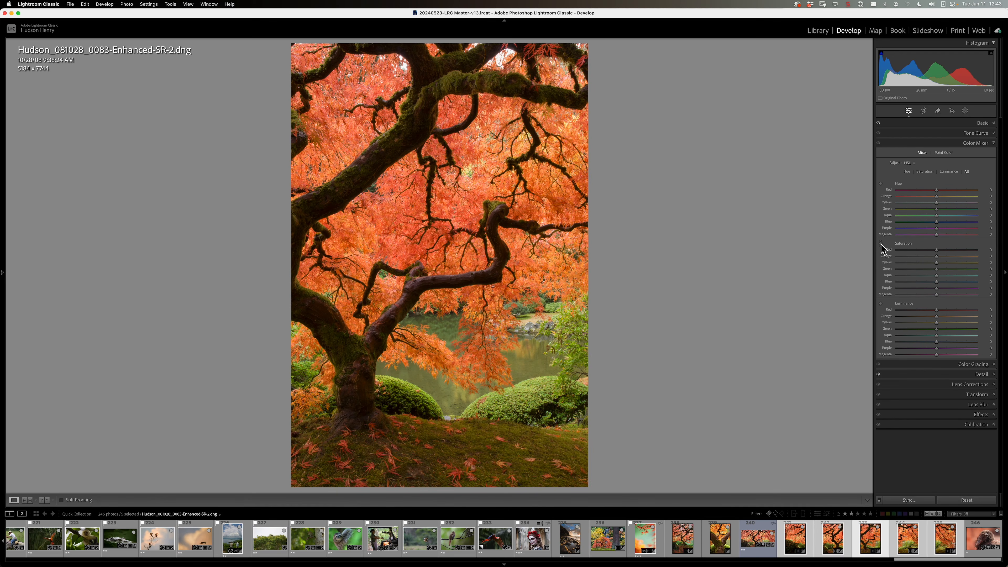
Step: Adjust colors by sampling the image: Hue Red -6, Orange -10, Yellow +11, Green +7; Saturation Red -5, Orange -8, Yellow +5, Green +5
{"action": "left_click", "coordinate": [881, 184]}
{"action": "left_click_drag", "start_coordinate": [476, 179], "coordinate": [476, 189]}
{"action": "left_click", "coordinate": [881, 244]}
{"action": "left_click_drag", "start_coordinate": [399, 192], "coordinate": [399, 199]}
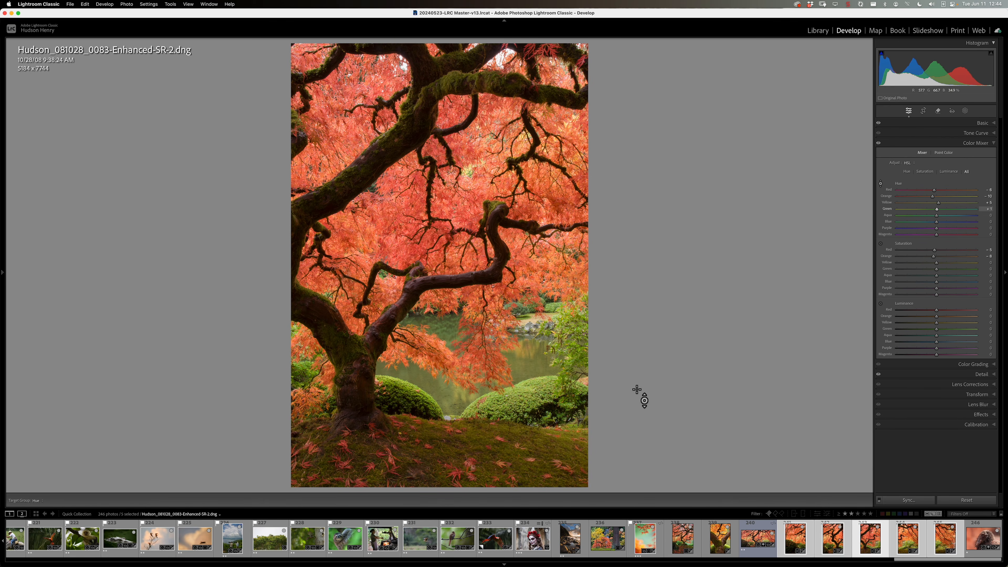
{"action": "left_click", "coordinate": [881, 184]}
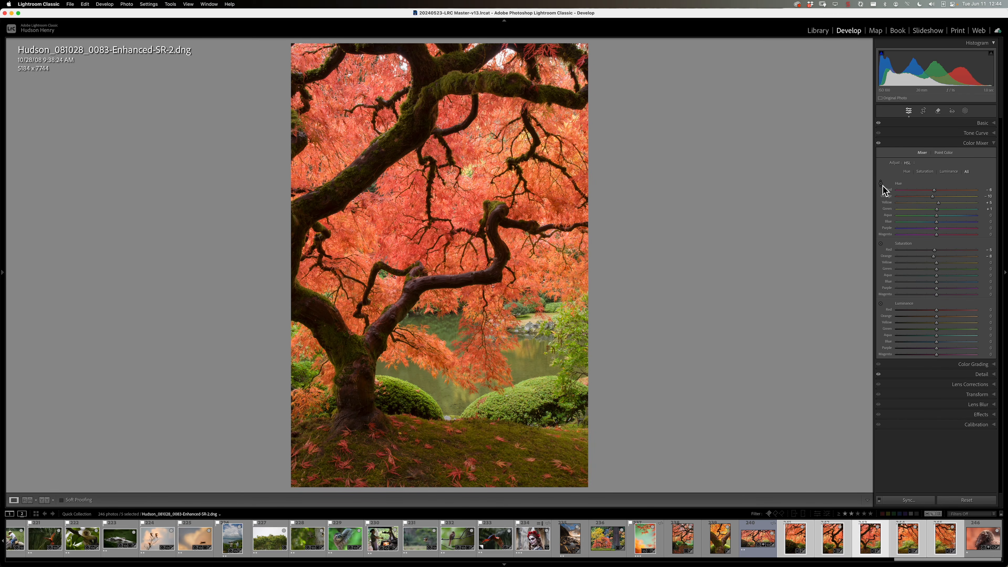
{"action": "left_click", "coordinate": [881, 184]}
Step: Synchronize all available develop settings from frame 0083 to the other four selected maple frames
{"action": "left_click", "coordinate": [919, 501]}
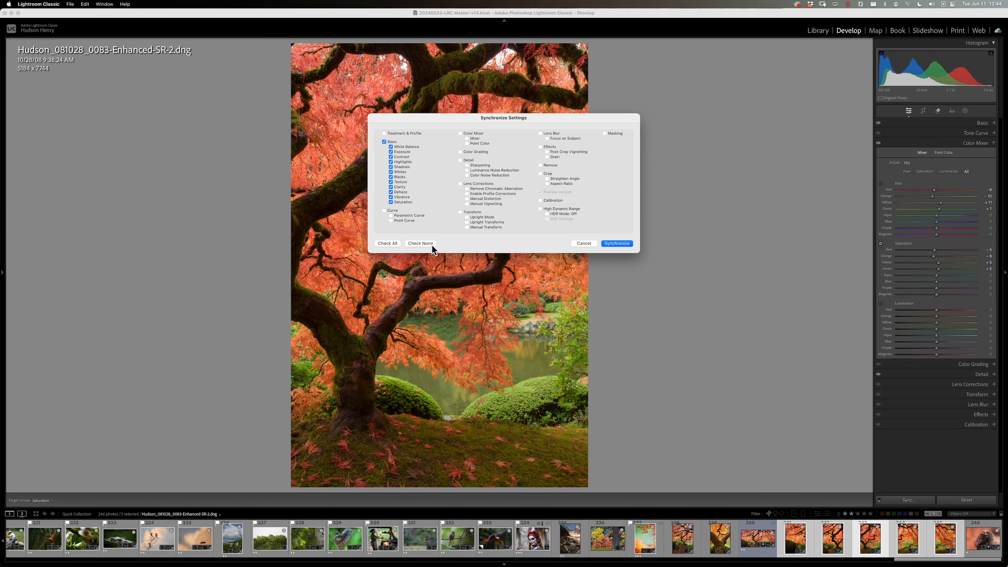
{"action": "left_click", "coordinate": [388, 243]}
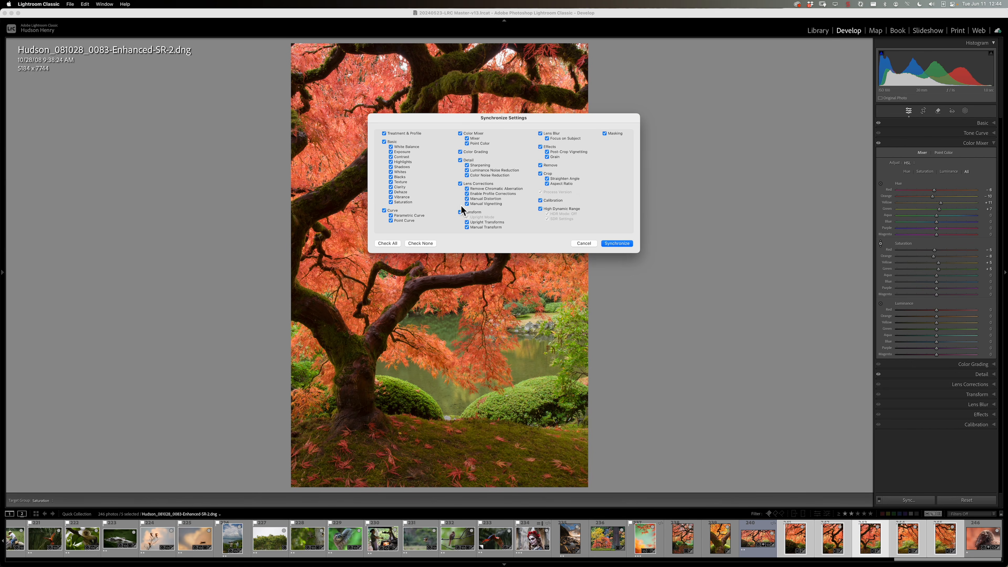
{"action": "left_click", "coordinate": [627, 246]}
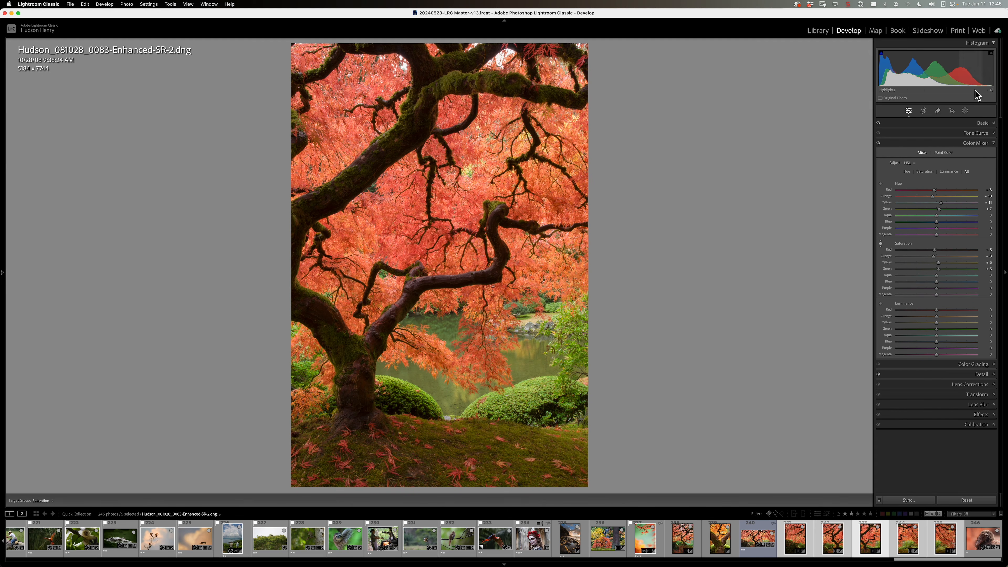
Step: Review frame 0083's Basic adjustments and check the synchronized look of the five frames in the grid
{"action": "left_click", "coordinate": [981, 124]}
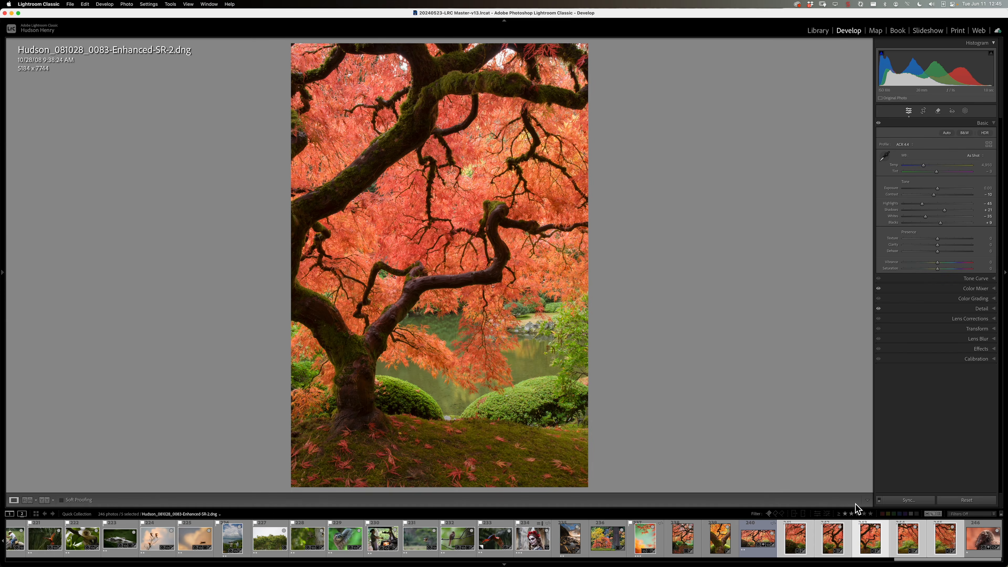
{"action": "key", "text": "g"}
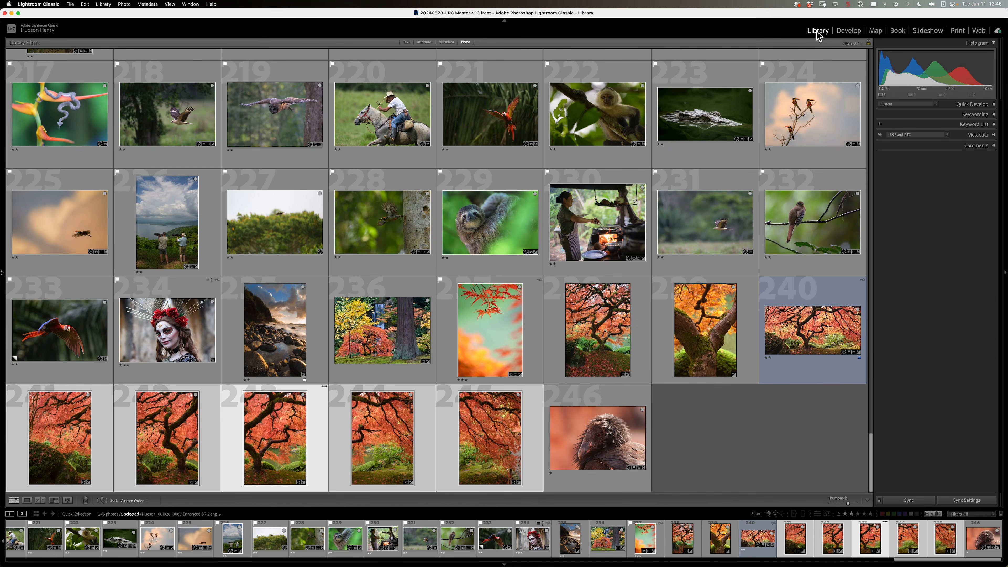
{"action": "left_click", "coordinate": [847, 31]}
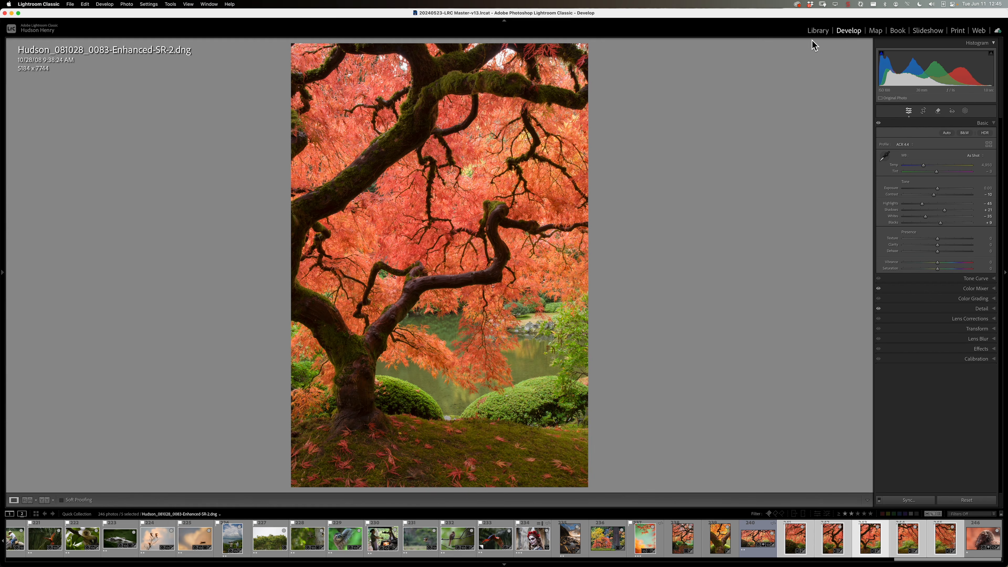
Step: Merge the five selected frames into a Spherical panorama with Boundary Warp about 50, Fill Edges and Create Stack enabled
{"action": "left_click", "coordinate": [817, 31]}
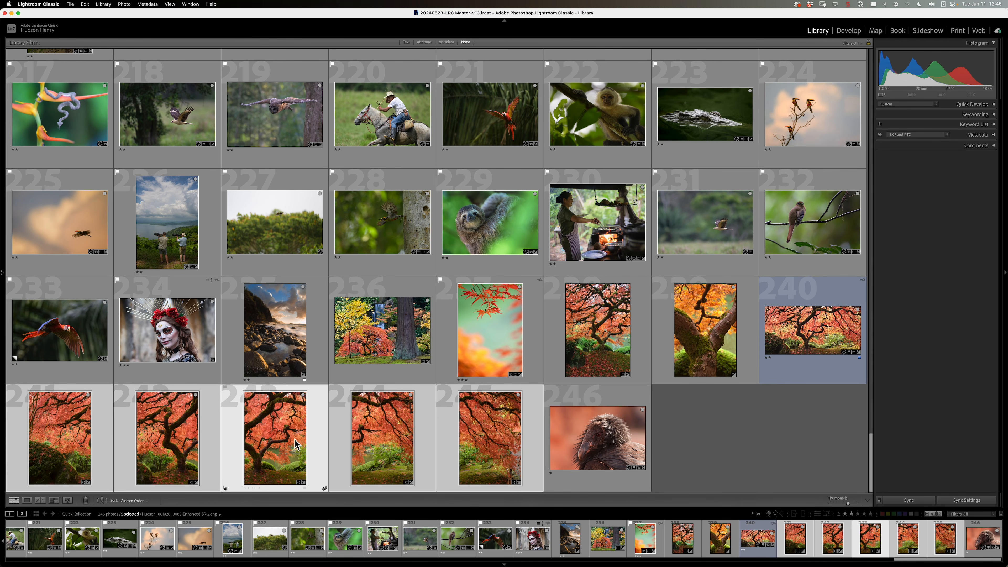
{"action": "right_click", "coordinate": [294, 447]}
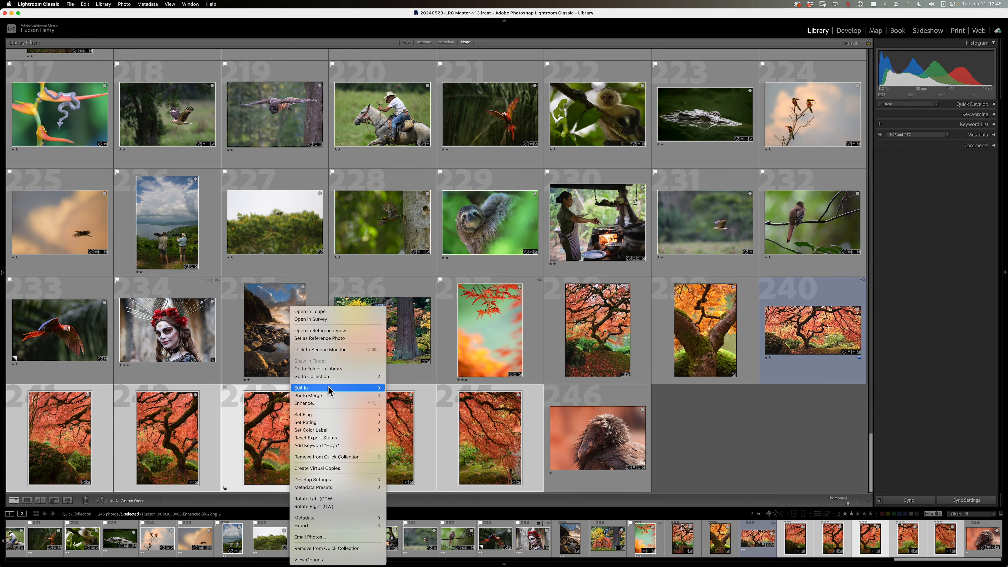
{"action": "mouse_move", "coordinate": [331, 423]}
{"action": "mouse_move", "coordinate": [339, 397]}
{"action": "left_click", "coordinate": [417, 404]}
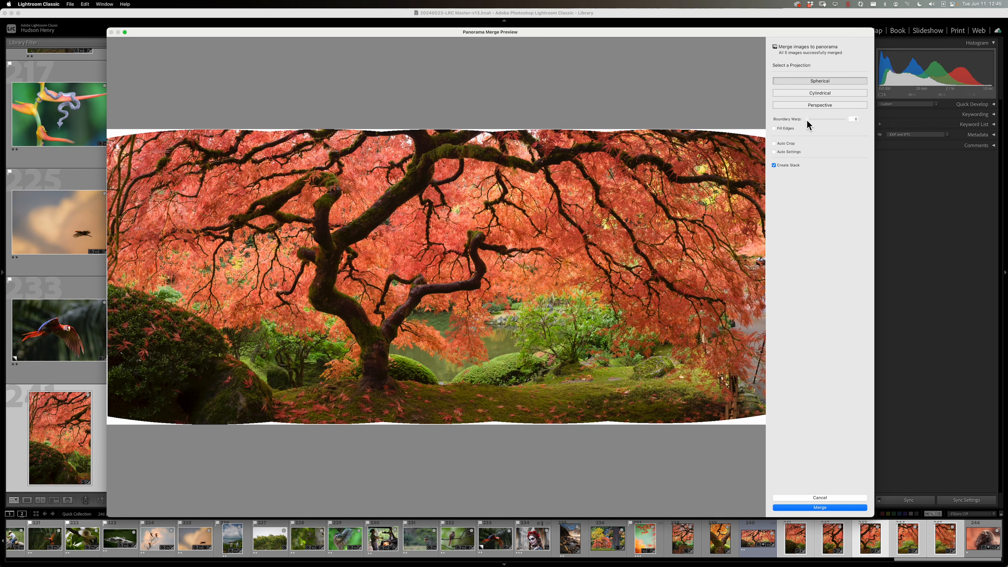
{"action": "left_click_drag", "start_coordinate": [807, 120], "coordinate": [829, 123]}
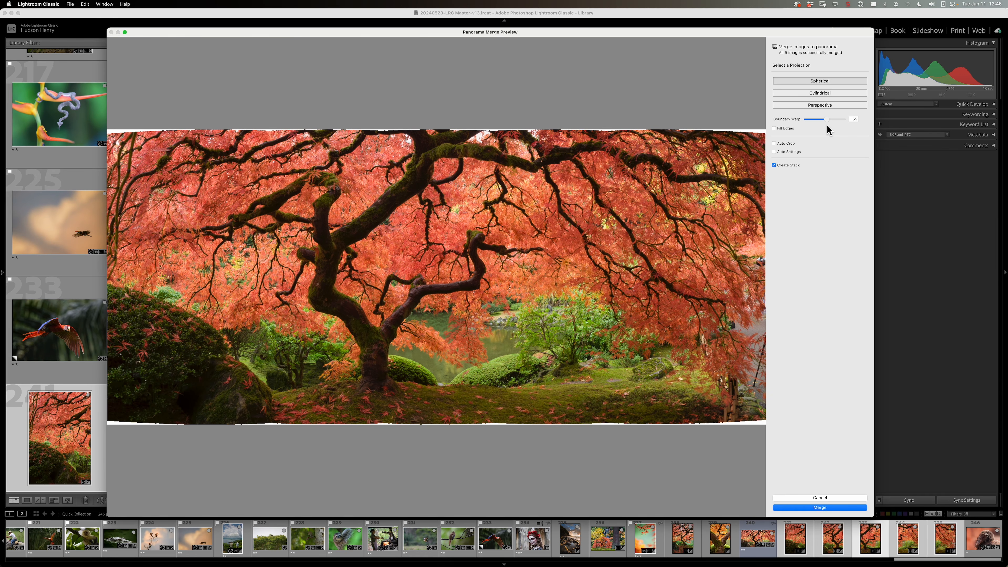
{"action": "left_click", "coordinate": [775, 128]}
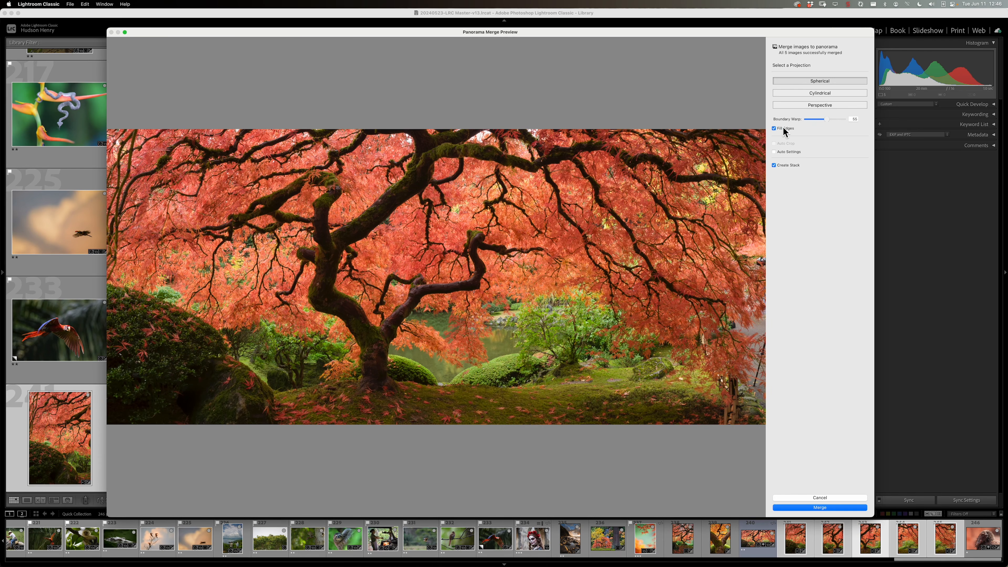
{"action": "left_click", "coordinate": [830, 508]}
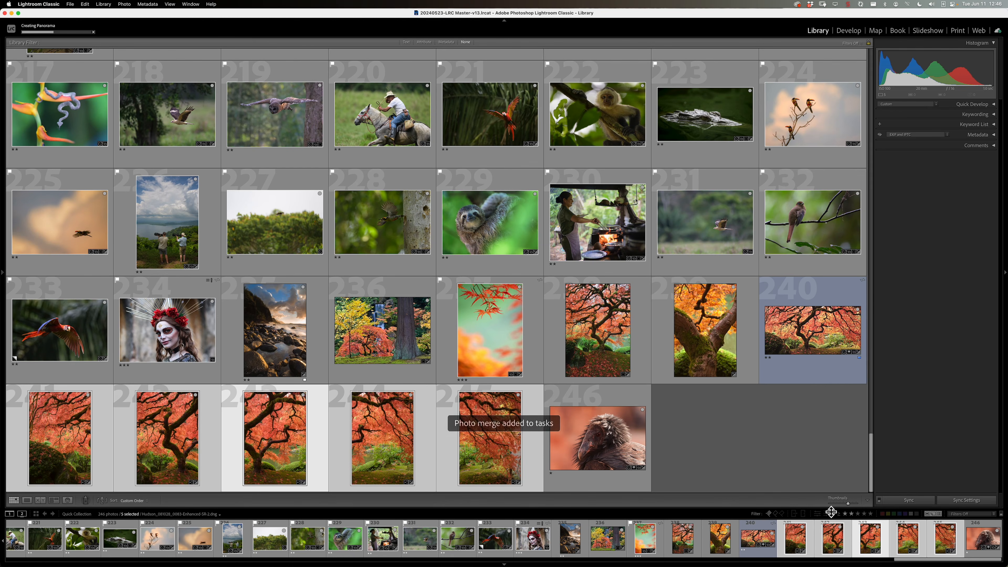
Step: Assign the Blue color label to the five selected maple source frames
{"action": "right_click", "coordinate": [364, 468]}
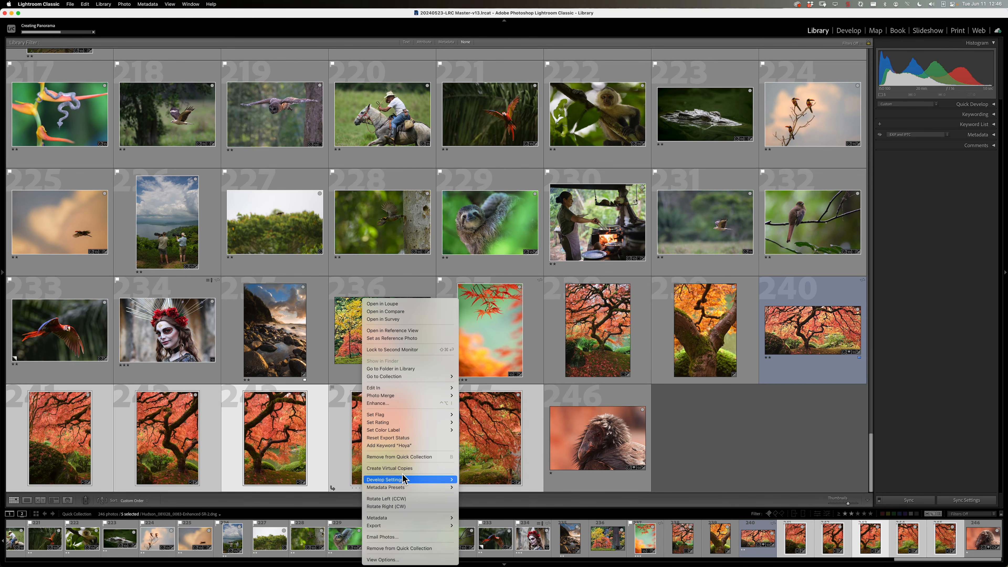
{"action": "mouse_move", "coordinate": [409, 430]}
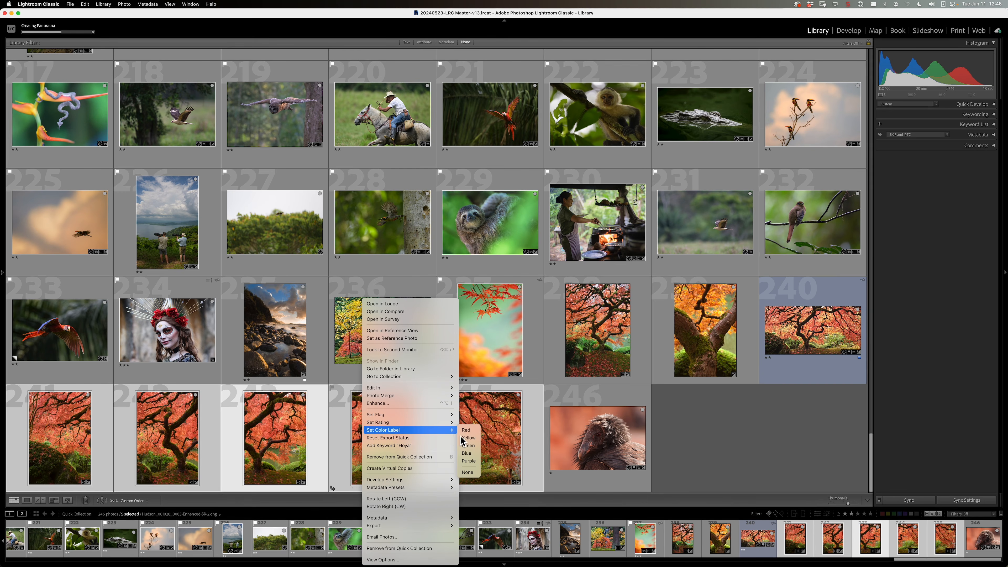
{"action": "left_click", "coordinate": [472, 455]}
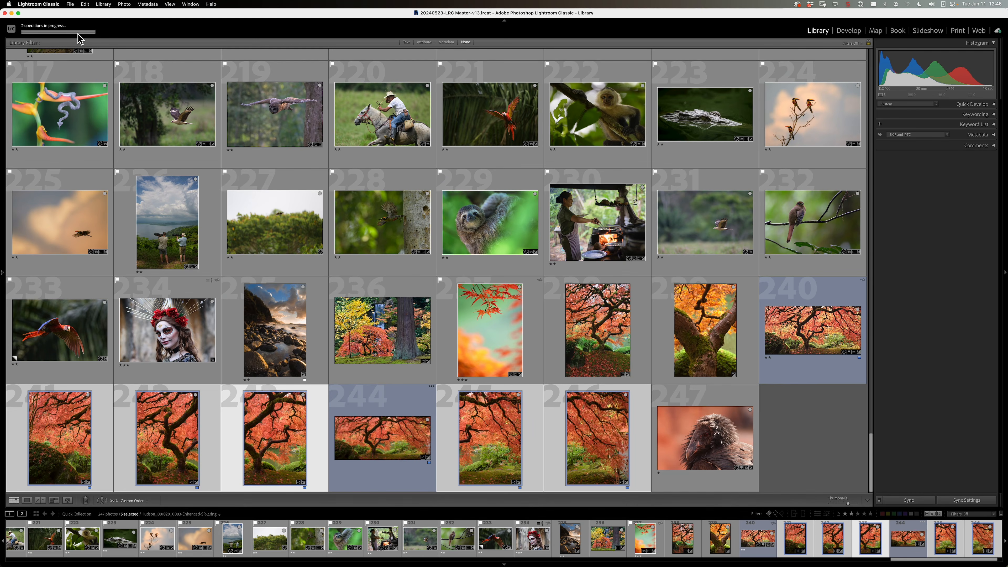
Step: Open the merged maple panorama for developing and crop in both sides to a width of about 12867 px
{"action": "left_click", "coordinate": [393, 451]}
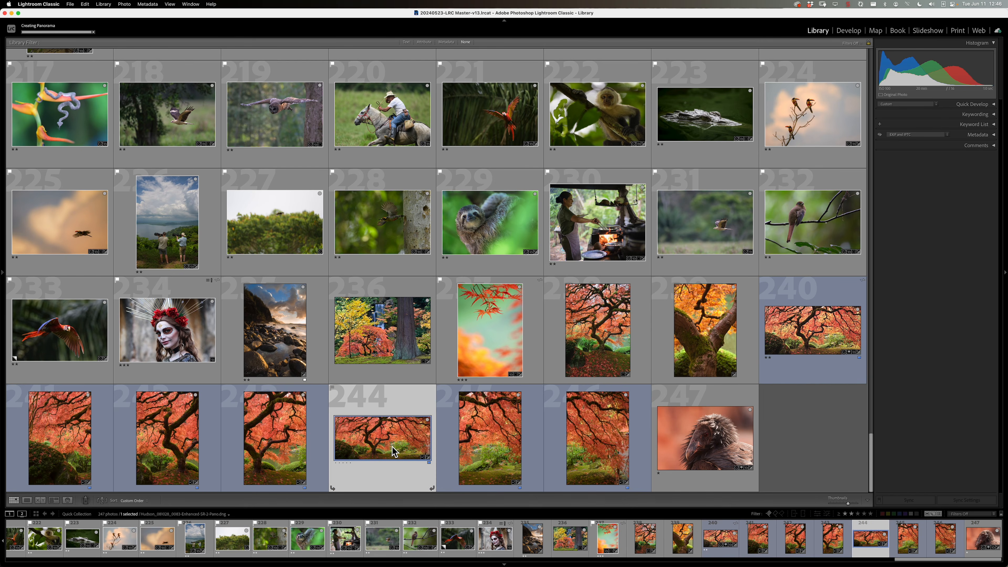
{"action": "left_click", "coordinate": [847, 31]}
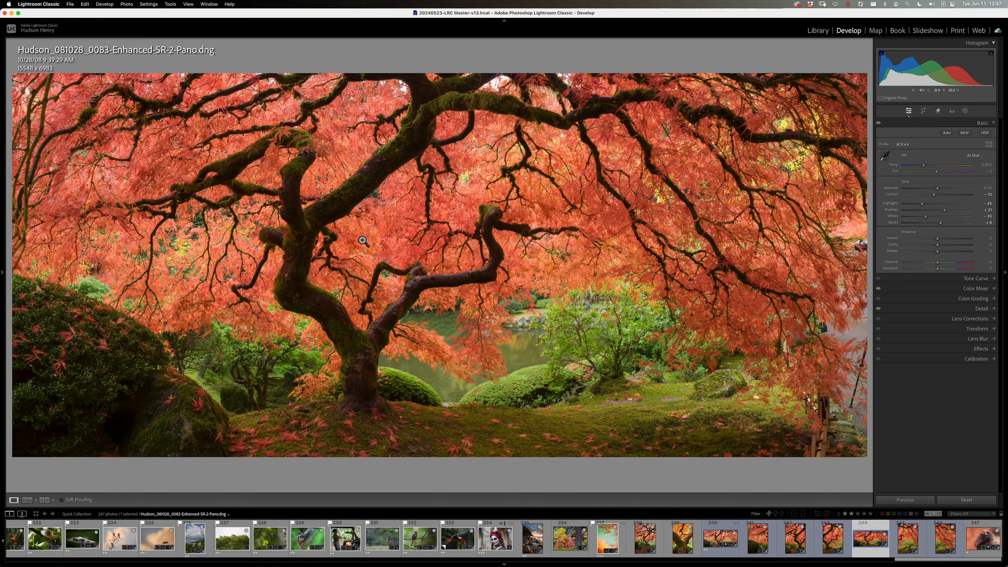
{"action": "left_click", "coordinate": [924, 112]}
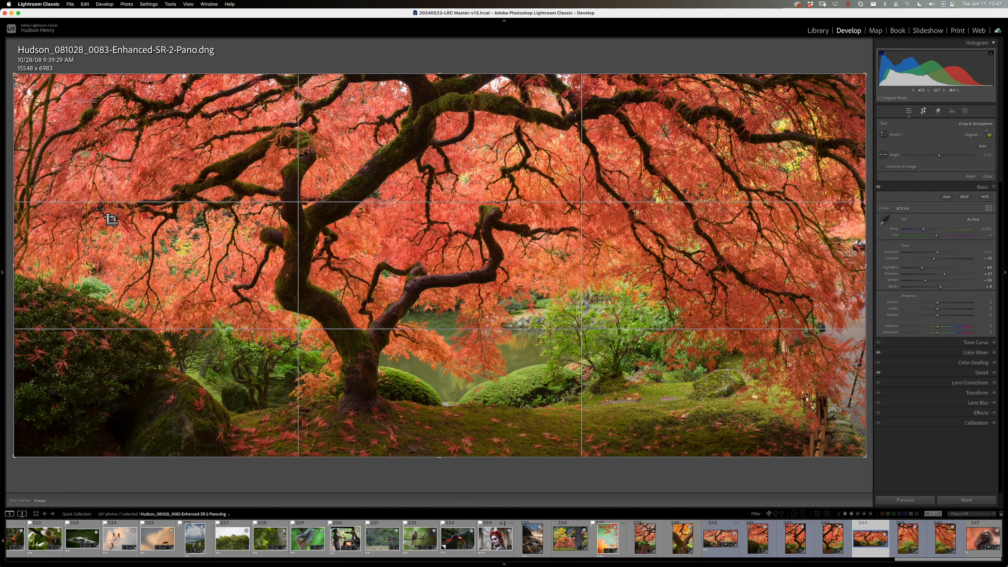
{"action": "left_click_drag", "start_coordinate": [18, 265], "coordinate": [36, 265]}
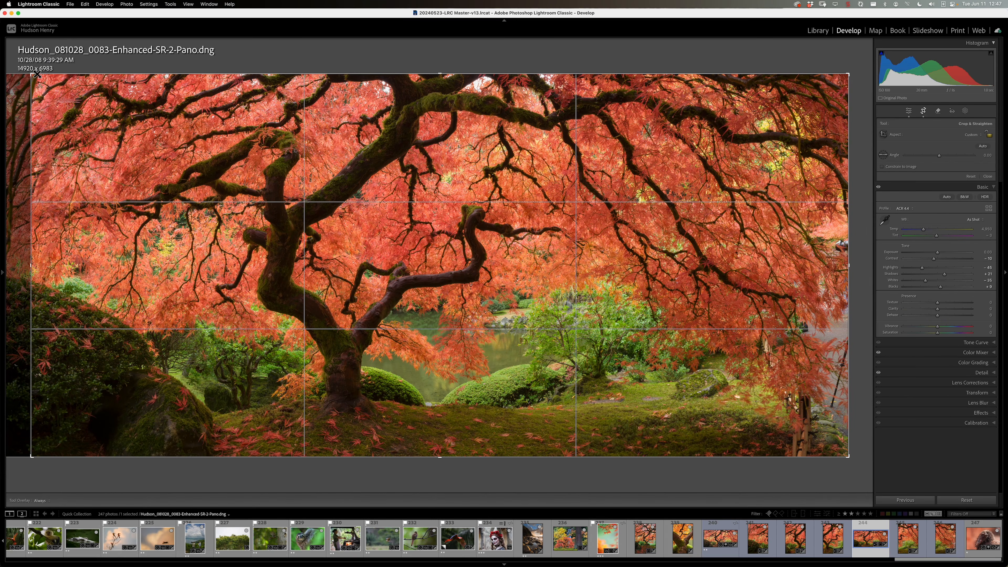
{"action": "left_click_drag", "start_coordinate": [35, 74], "coordinate": [36, 73]}
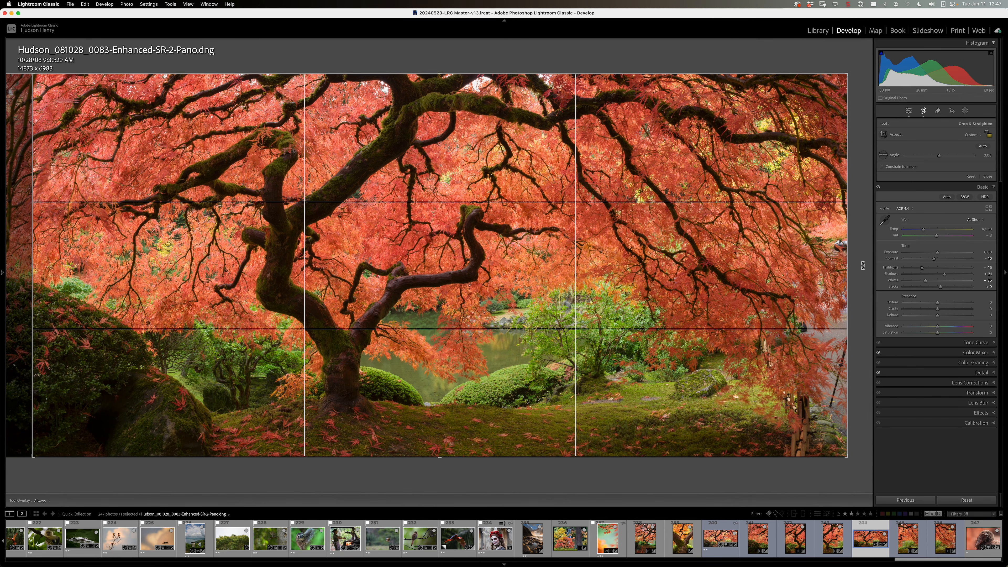
{"action": "left_click_drag", "start_coordinate": [854, 272], "coordinate": [799, 275]}
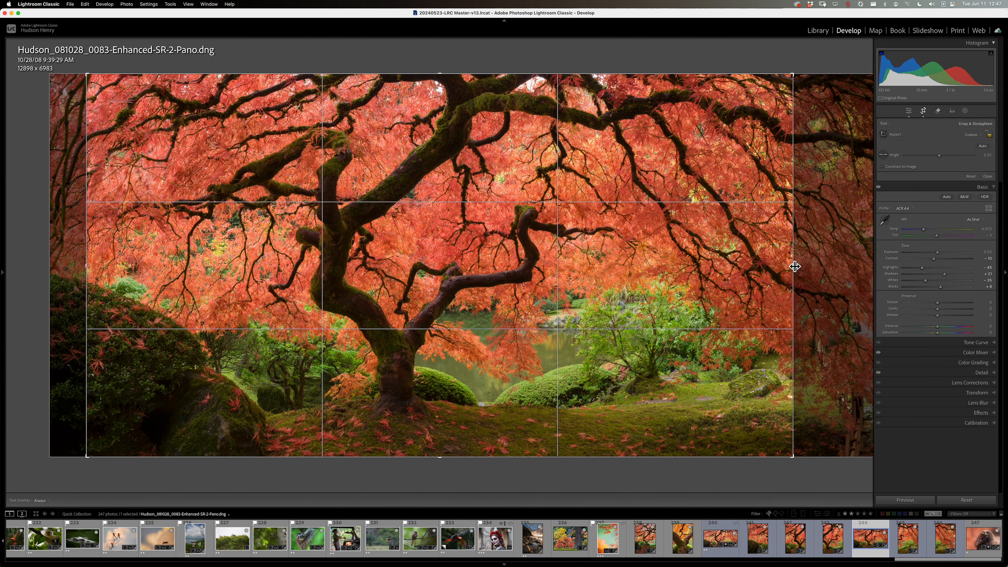
{"action": "left_click_drag", "start_coordinate": [795, 266], "coordinate": [792, 266]}
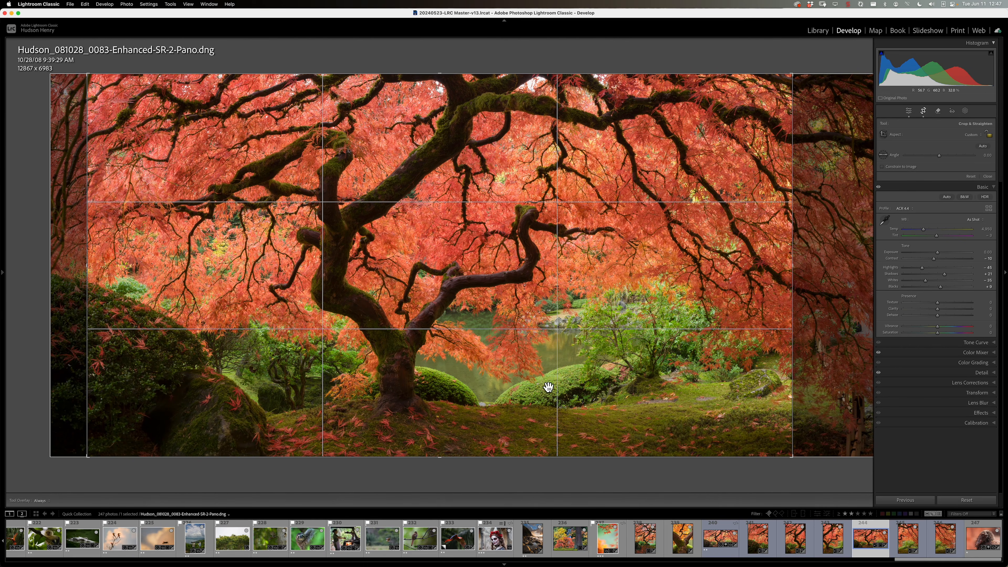
Step: Trim the panorama's upper edge and sides to about 12845 x 6748 px and apply the crop
{"action": "left_click_drag", "start_coordinate": [454, 74], "coordinate": [443, 78]}
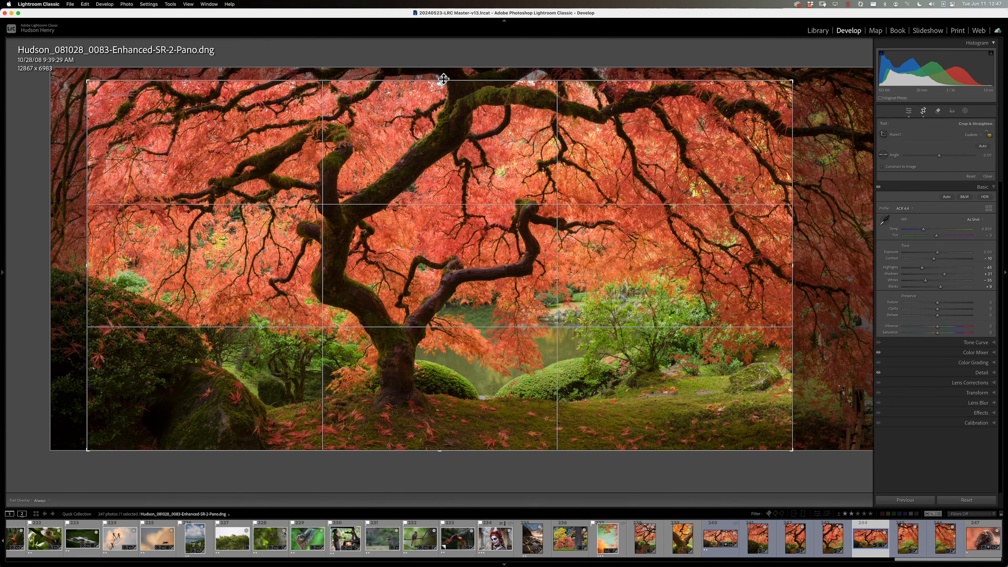
{"action": "left_click_drag", "start_coordinate": [444, 79], "coordinate": [449, 84]}
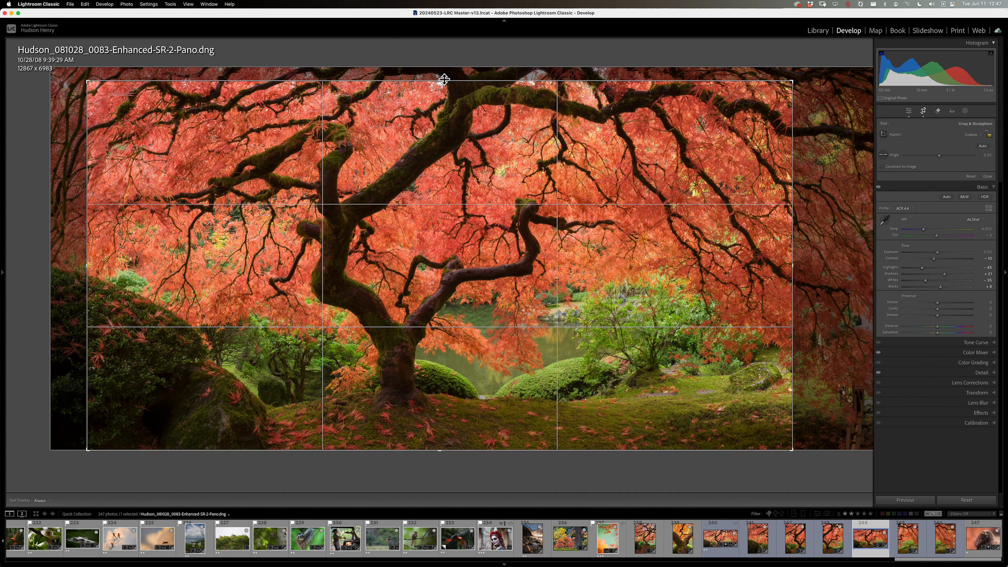
{"action": "left_click_drag", "start_coordinate": [444, 79], "coordinate": [441, 93]}
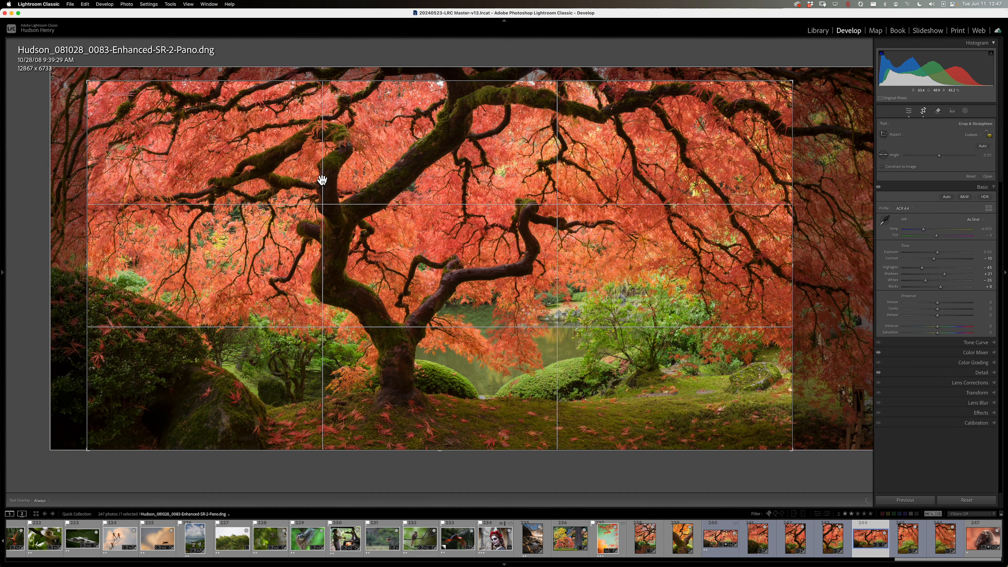
{"action": "left_click_drag", "start_coordinate": [94, 242], "coordinate": [95, 243]}
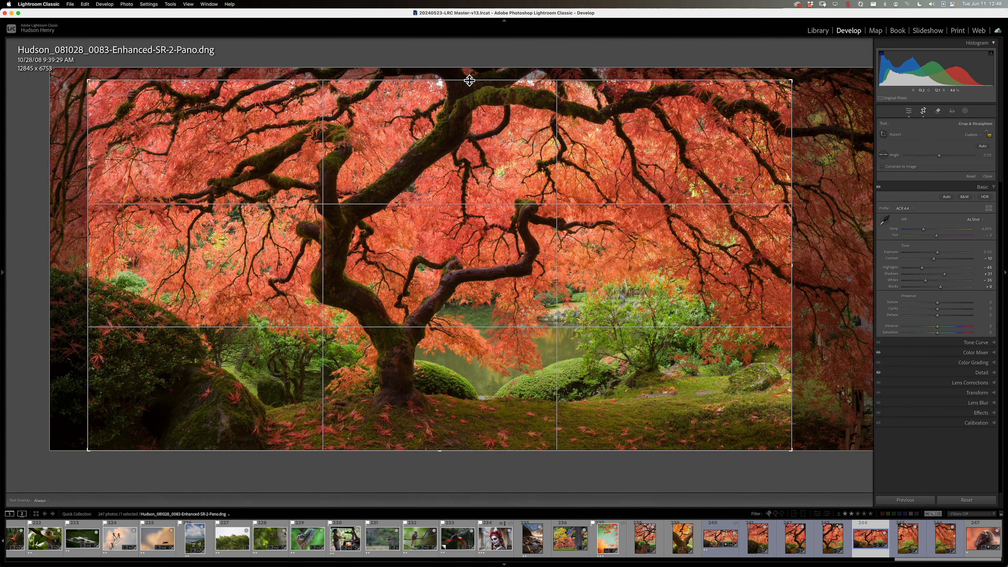
{"action": "left_click_drag", "start_coordinate": [469, 81], "coordinate": [469, 82]}
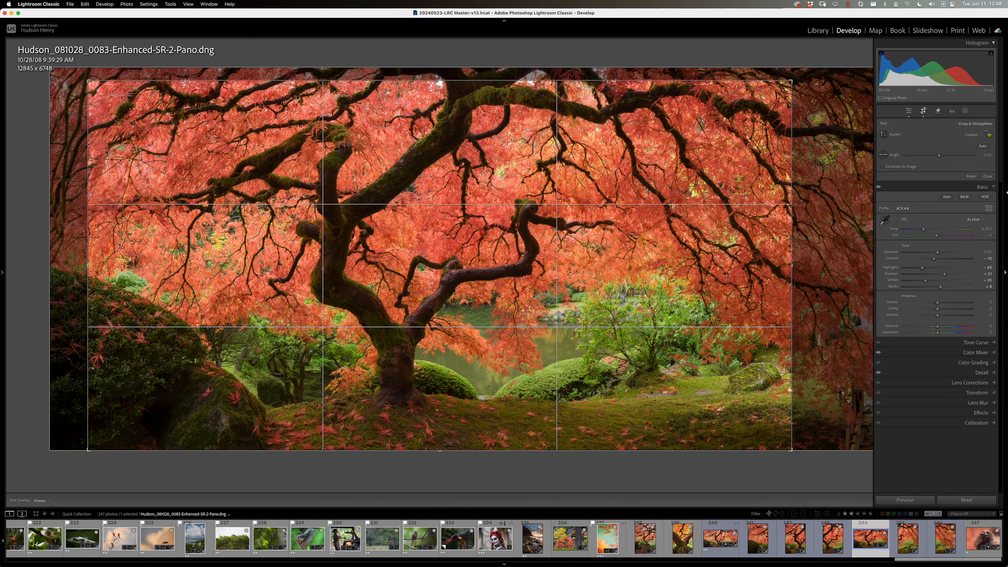
{"action": "key", "text": "Return"}
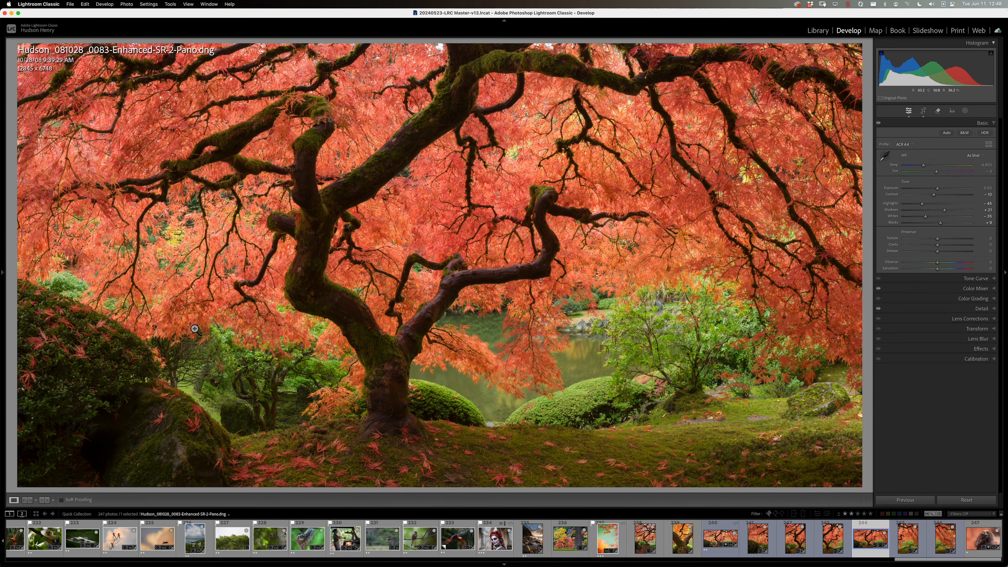
Step: Switch to Calculator and multiply the cropped panorama's pixel dimensions, 12845 by 6748, to find its total pixel count
{"action": "mouse_move", "coordinate": [445, 550]}
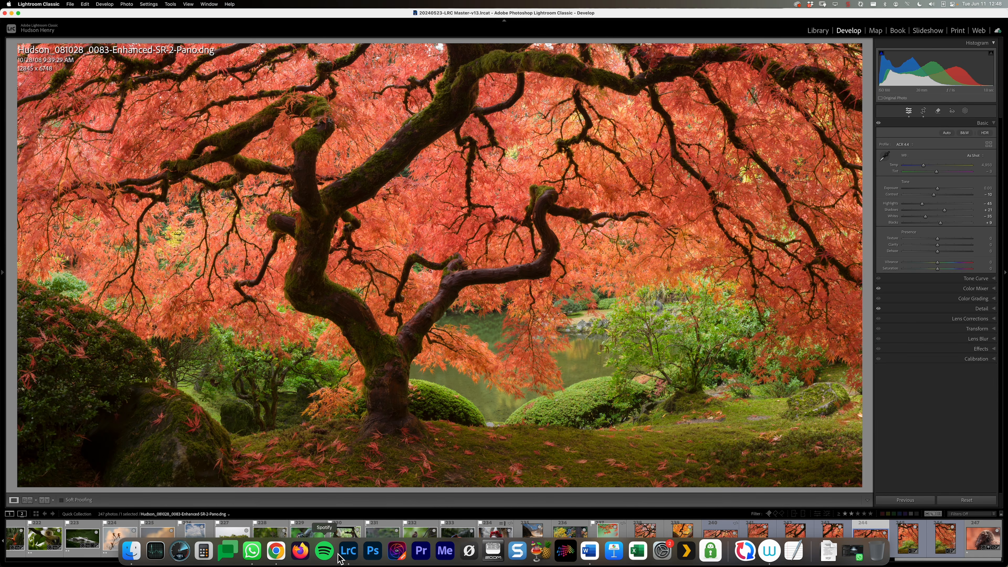
{"action": "left_click", "coordinate": [204, 551]}
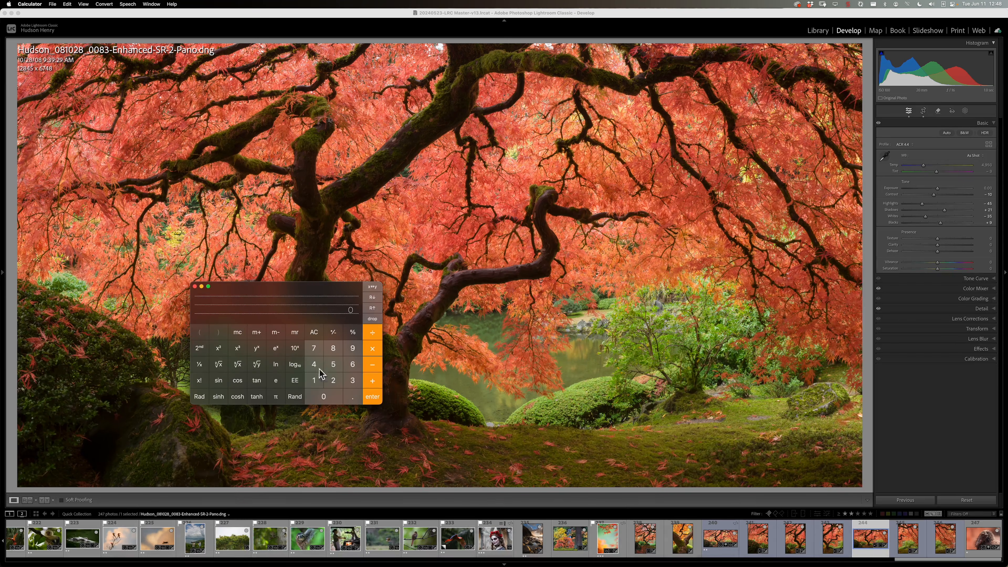
{"action": "left_click", "coordinate": [317, 383]}
{"action": "left_click", "coordinate": [334, 381]}
{"action": "left_click", "coordinate": [334, 349]}
{"action": "left_click", "coordinate": [320, 360]}
{"action": "left_click", "coordinate": [333, 367]}
{"action": "left_click", "coordinate": [319, 353]}
{"action": "left_click", "coordinate": [335, 365]}
{"action": "left_click", "coordinate": [320, 361]}
{"action": "left_click", "coordinate": [333, 349]}
{"action": "left_click", "coordinate": [374, 349]}
{"action": "left_click", "coordinate": [195, 285]}
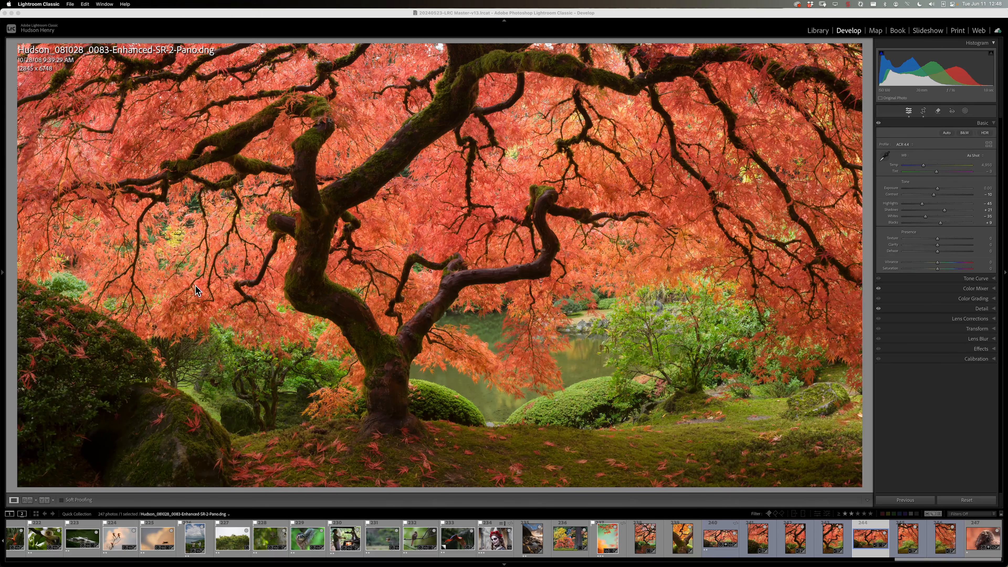
Step: Examine the fine detail across the cropped panorama's branches and leaves at high magnification
{"action": "left_click", "coordinate": [489, 248]}
{"action": "left_click_drag", "start_coordinate": [500, 335], "coordinate": [308, 377]}
{"action": "left_click_drag", "start_coordinate": [420, 232], "coordinate": [411, 170]}
{"action": "left_click_drag", "start_coordinate": [457, 267], "coordinate": [433, 237]}
{"action": "left_click_drag", "start_coordinate": [490, 220], "coordinate": [417, 243]}
{"action": "left_click_drag", "start_coordinate": [456, 177], "coordinate": [471, 245]}
{"action": "left_click", "coordinate": [473, 245]}
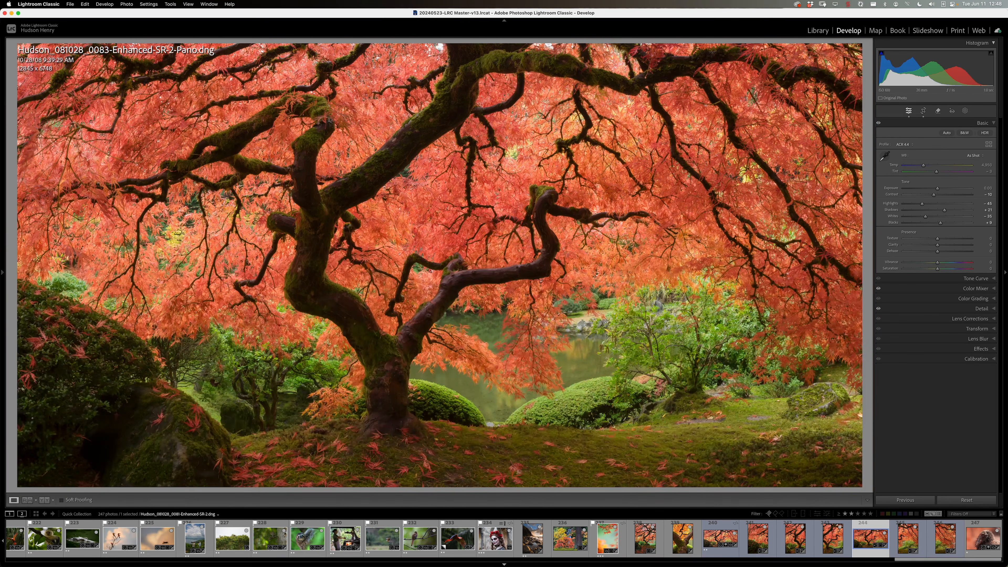
Step: Open the older 0081-86mgr_UpRz150.psd panorama and examine its leaf and branch detail up close for comparison
{"action": "left_click", "coordinate": [720, 541]}
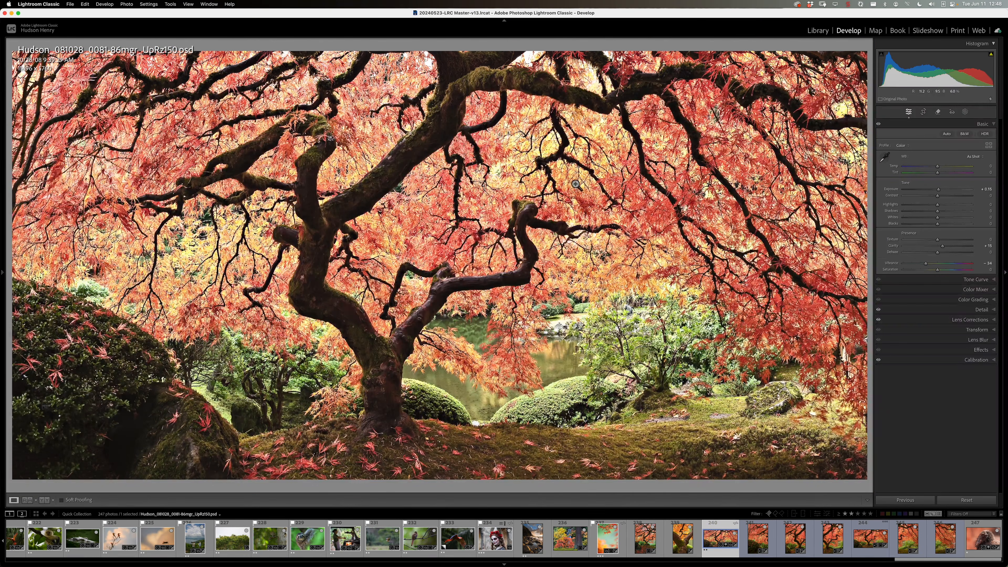
{"action": "left_click", "coordinate": [555, 202]}
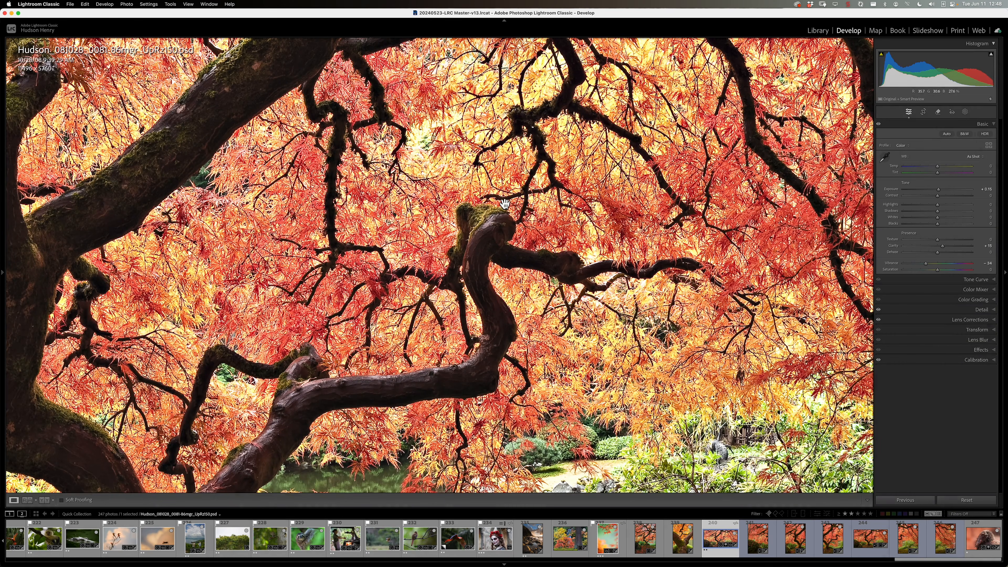
{"action": "left_click", "coordinate": [530, 205]}
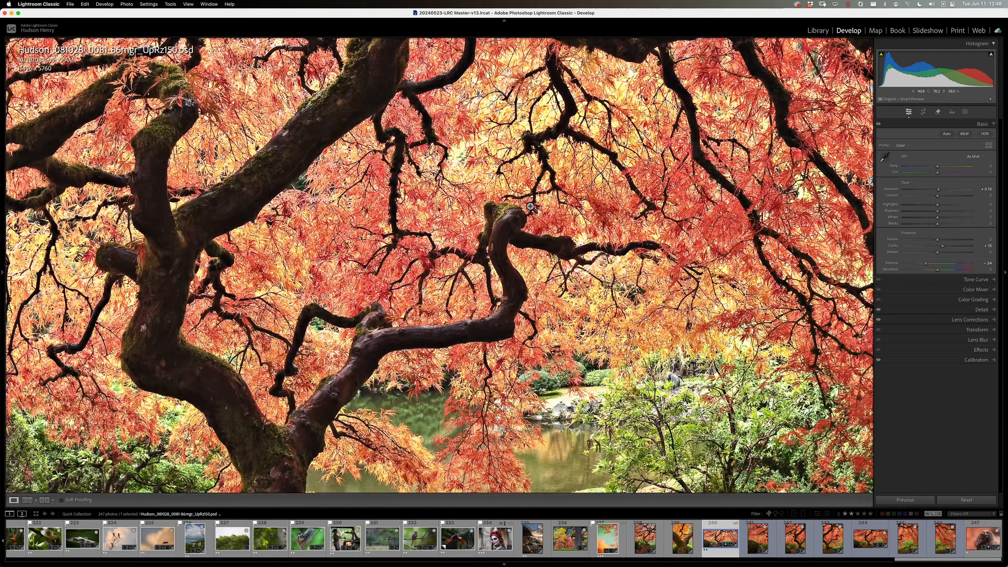
Step: On the new Enhanced-SR panorama, set Shadows to +34, Contrast to +5 and Highlights to -50
{"action": "left_click", "coordinate": [865, 550]}
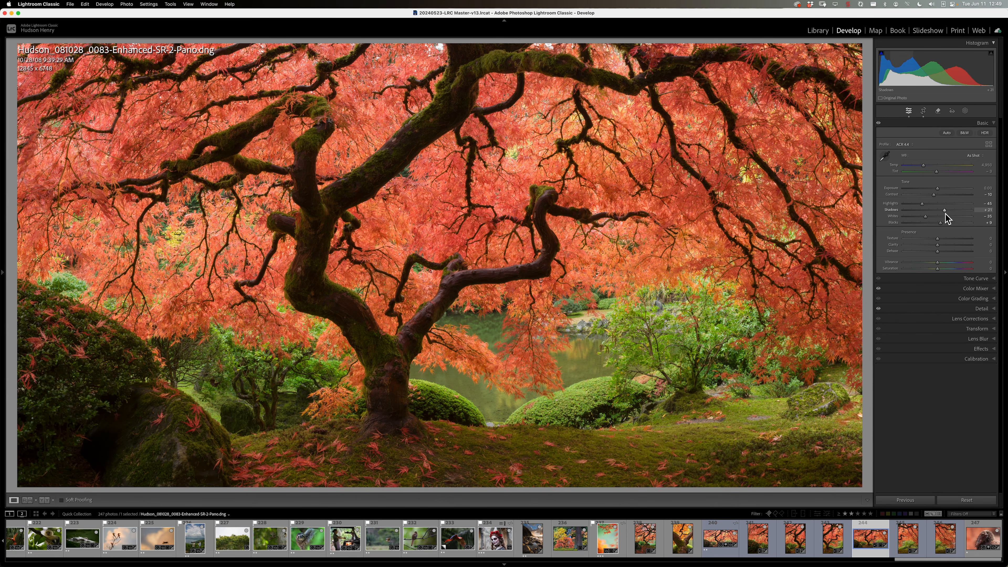
{"action": "left_click_drag", "start_coordinate": [947, 213], "coordinate": [950, 213]}
{"action": "left_click_drag", "start_coordinate": [935, 196], "coordinate": [939, 197]}
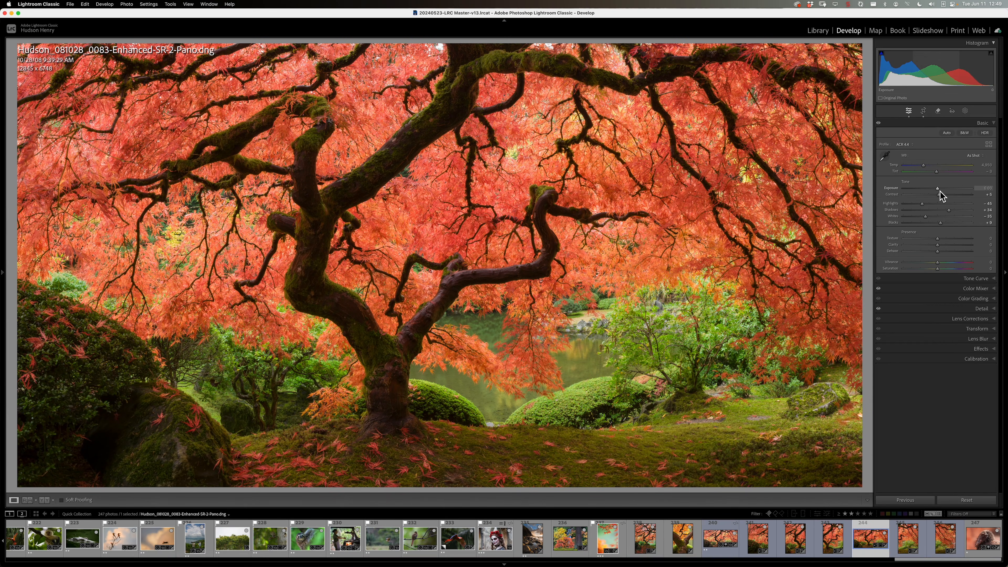
{"action": "left_click_drag", "start_coordinate": [924, 206], "coordinate": [923, 206]}
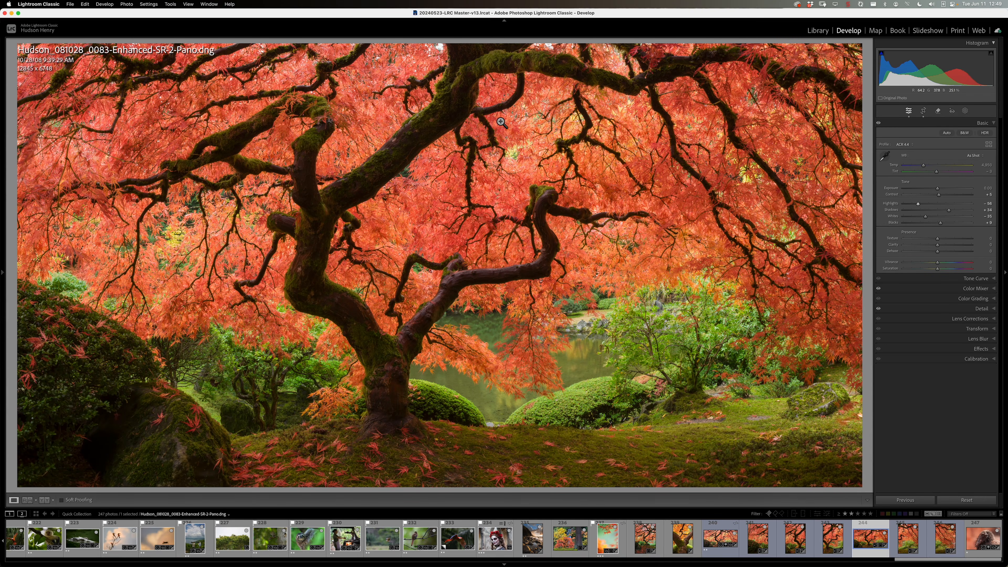
Step: Examine the adjusted panorama's leaves and branches at high magnification and return to the full image
{"action": "left_click", "coordinate": [464, 211]}
{"action": "left_click_drag", "start_coordinate": [497, 162], "coordinate": [372, 179]}
{"action": "left_click_drag", "start_coordinate": [467, 234], "coordinate": [378, 161]}
{"action": "left_click", "coordinate": [446, 227]}
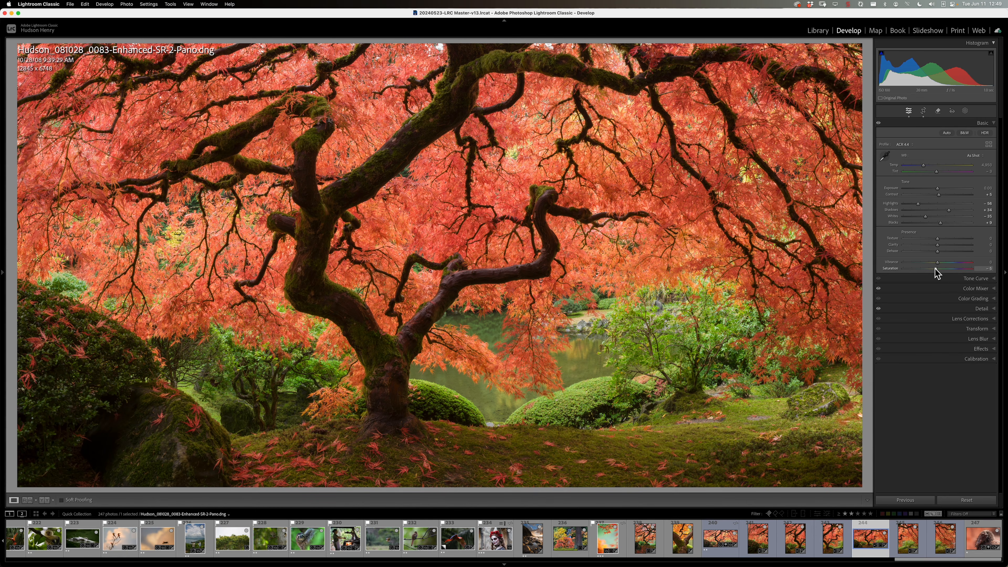
Step: Open the panorama in Adobe Photoshop 2024 and display it fitted to the screen with the interface panels hidden
{"action": "right_click", "coordinate": [575, 214]}
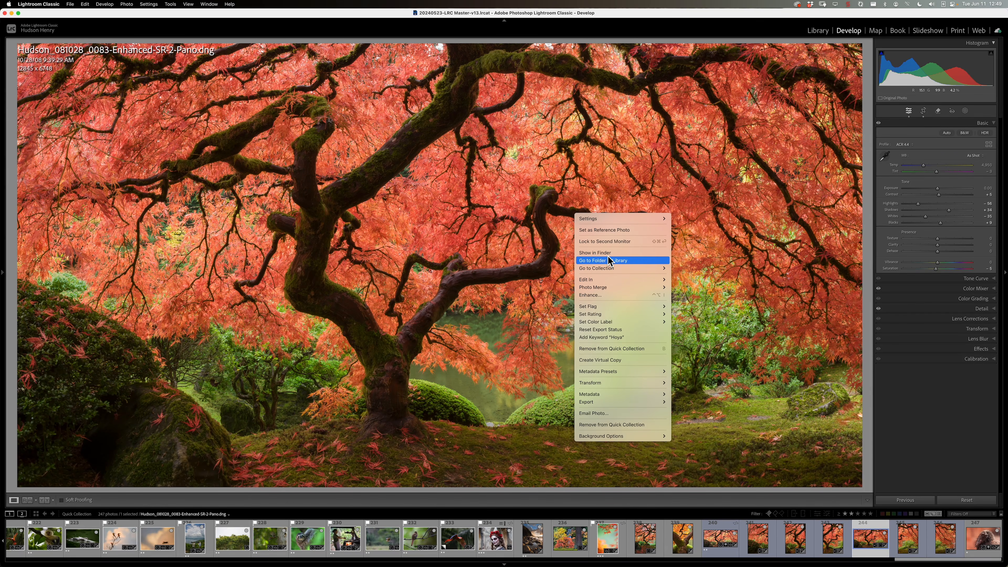
{"action": "mouse_move", "coordinate": [610, 282]}
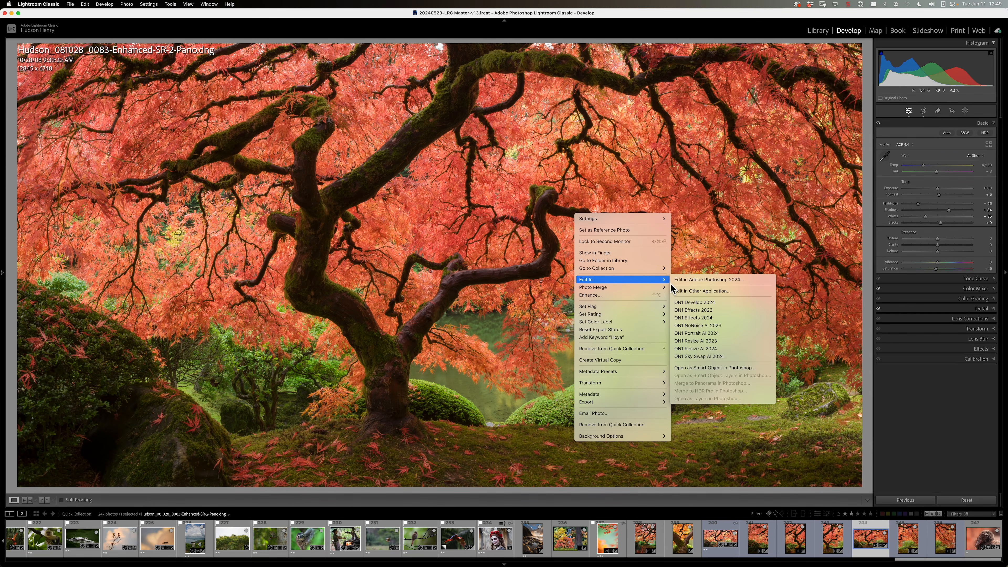
{"action": "left_click", "coordinate": [700, 280]}
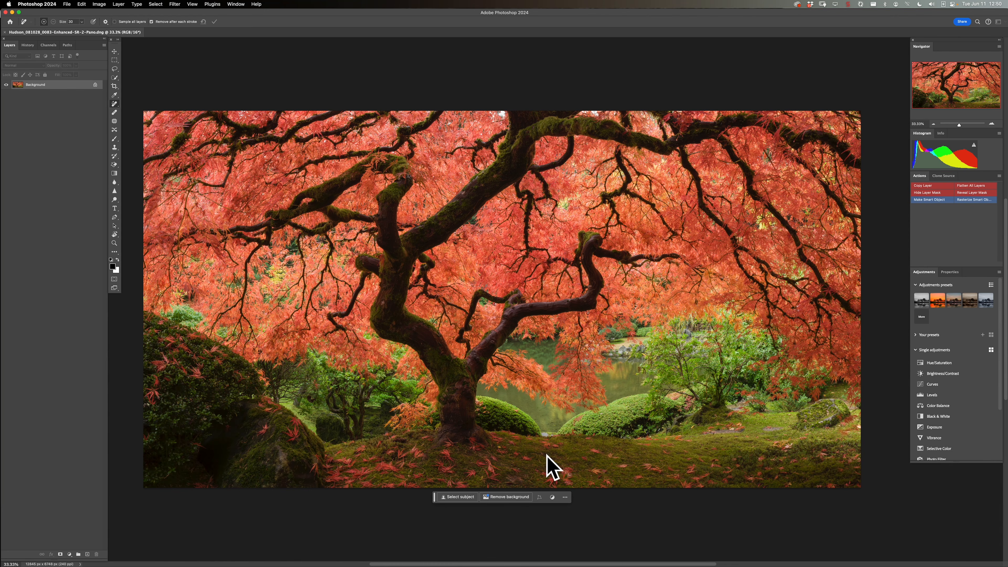
{"action": "key", "text": "Tab"}
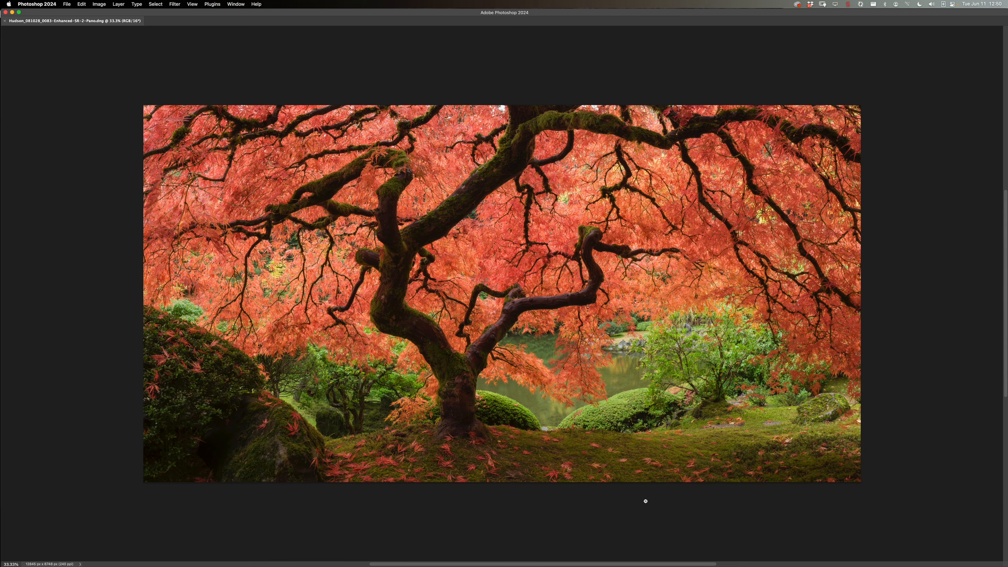
{"action": "key", "text": "super+0"}
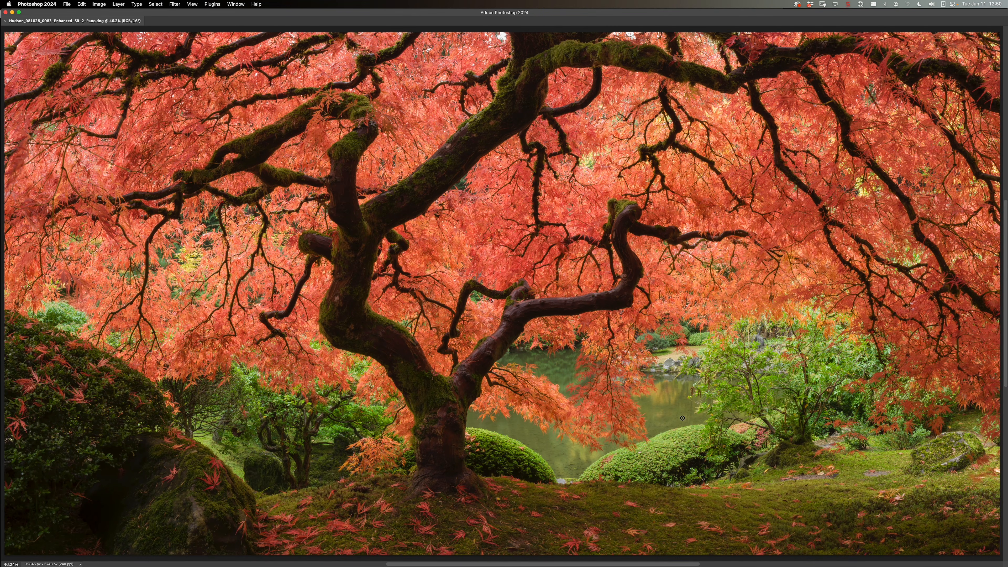
Step: Switch to the Spot Healing Brush Tool and return to the Remove Tool, ending with the interface panels hidden
{"action": "key", "text": "Tab"}
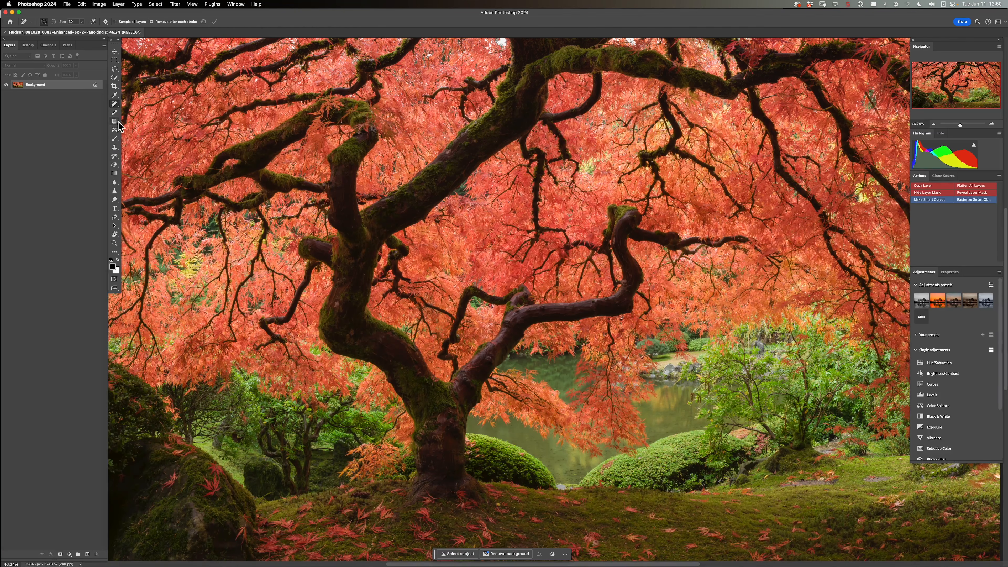
{"action": "mouse_move", "coordinate": [118, 110]}
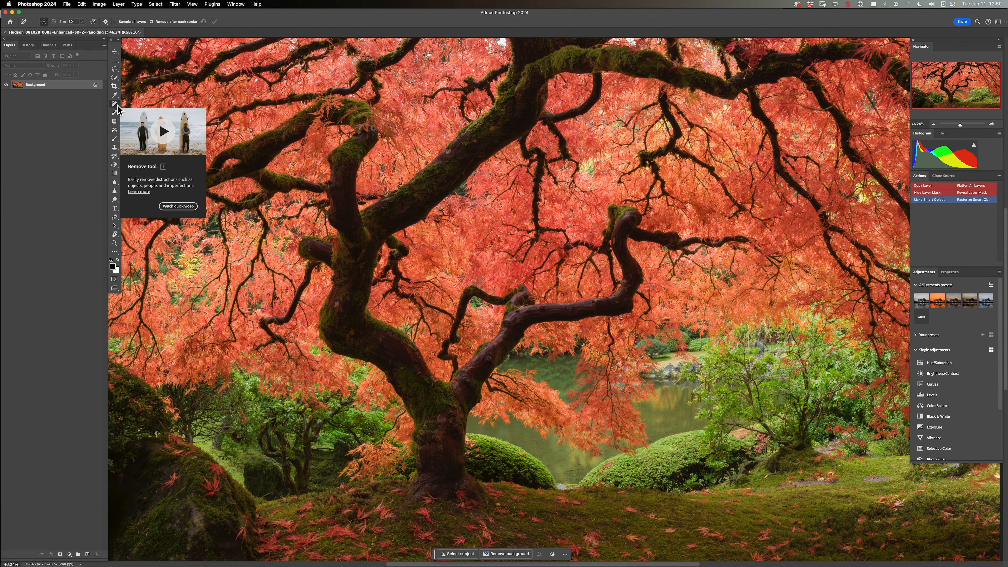
{"action": "left_click", "coordinate": [117, 104]}
{"action": "left_click", "coordinate": [137, 103]}
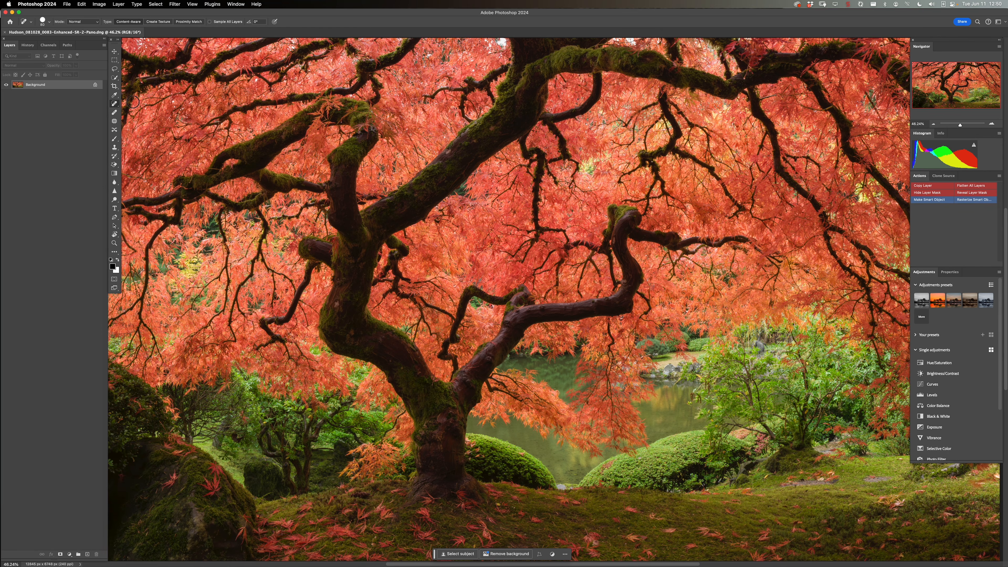
{"action": "left_click", "coordinate": [115, 105]}
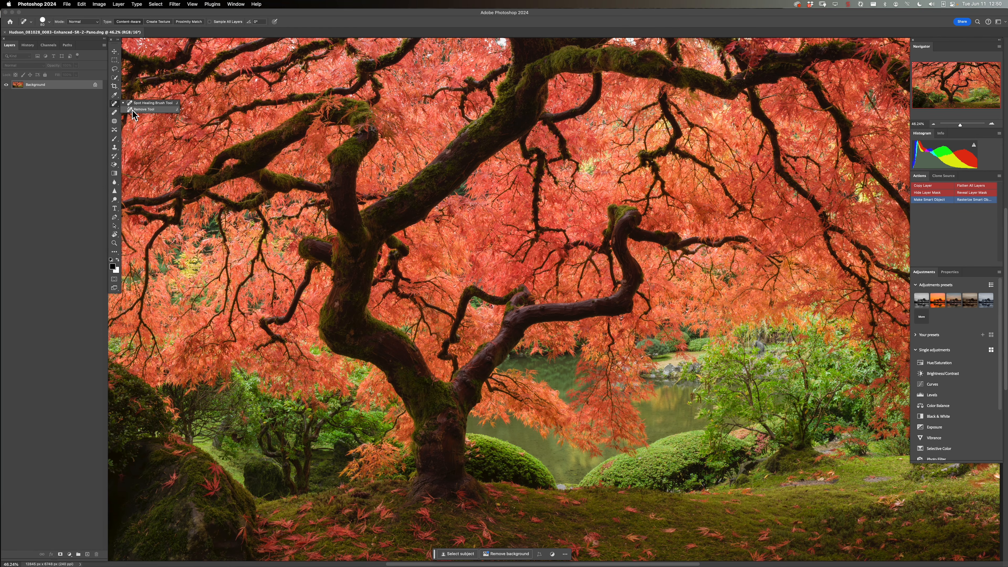
{"action": "left_click", "coordinate": [143, 109]}
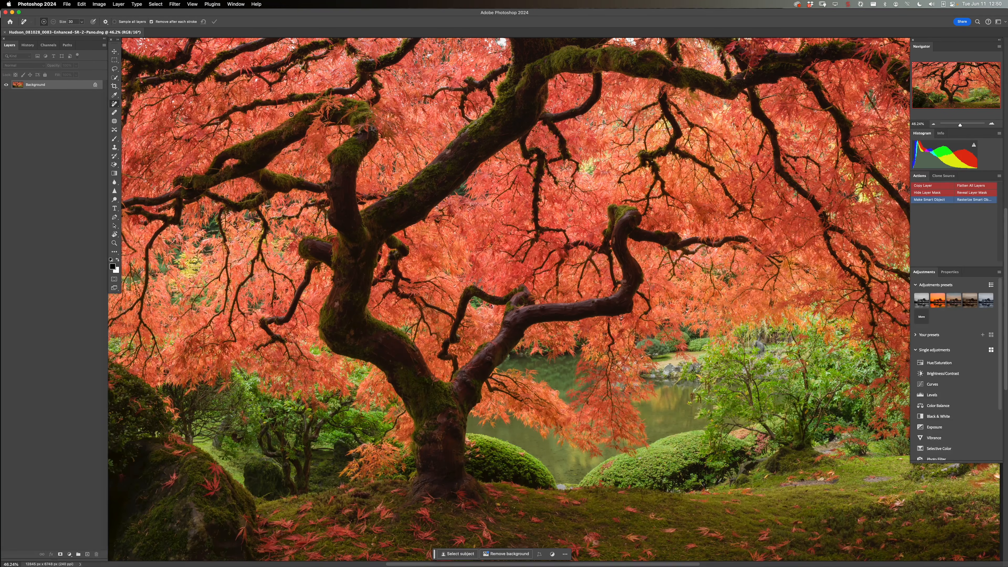
{"action": "key", "text": "Tab"}
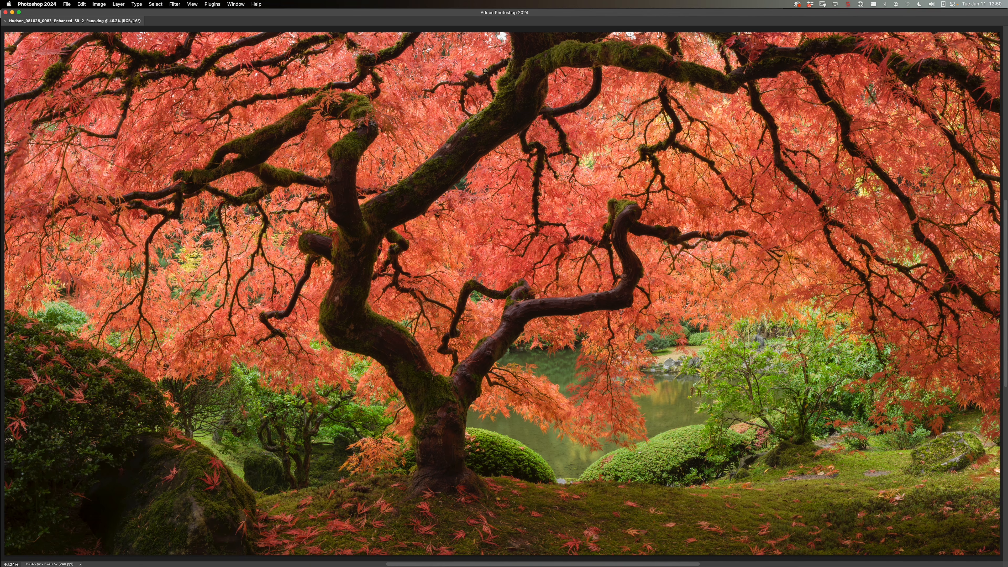
Step: Remove the bright sky gaps along the panorama's upper edge beside the main trunk and above the mossy branch, redoing the first removal
{"action": "key", "text": "super+equal"}
{"action": "key", "text": "super+equal"}
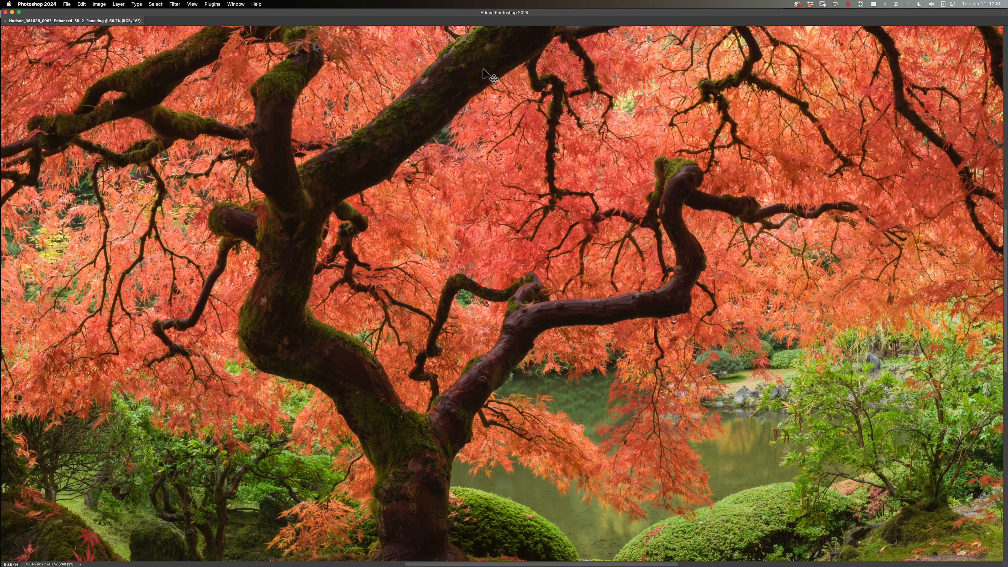
{"action": "key", "text": "super+equal"}
{"action": "key", "text": "space"}
{"action": "left_click_drag", "start_coordinate": [481, 72], "coordinate": [381, 484]}
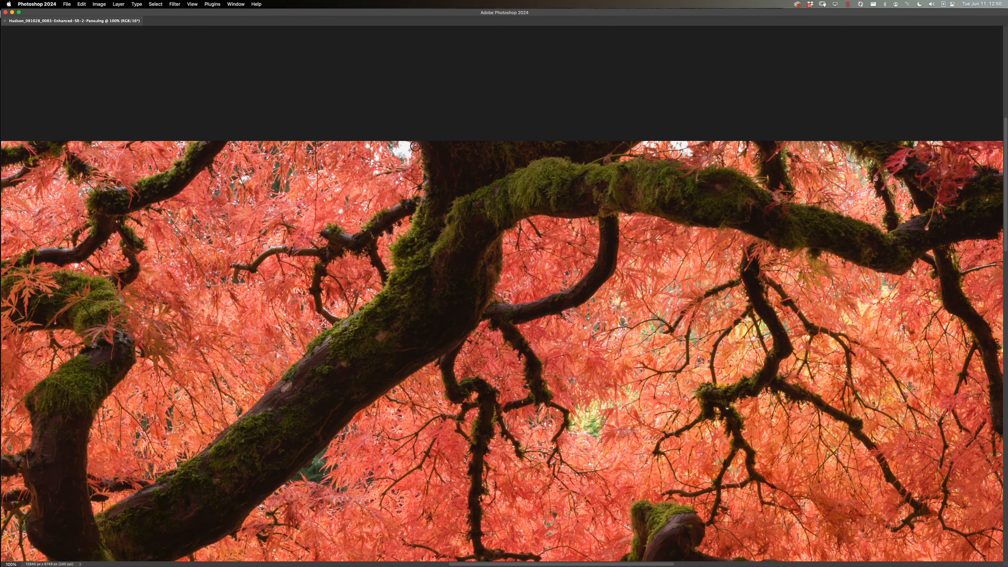
{"action": "mouse_move", "coordinate": [406, 150]}
{"action": "left_mouse_down"}
{"action": "mouse_move", "coordinate": [410, 164]}
{"action": "mouse_move", "coordinate": [411, 154]}
{"action": "mouse_move", "coordinate": [395, 153]}
{"action": "mouse_move", "coordinate": [410, 161]}
{"action": "mouse_move", "coordinate": [419, 150]}
{"action": "mouse_move", "coordinate": [381, 158]}
{"action": "mouse_move", "coordinate": [369, 148]}
{"action": "left_mouse_up"}
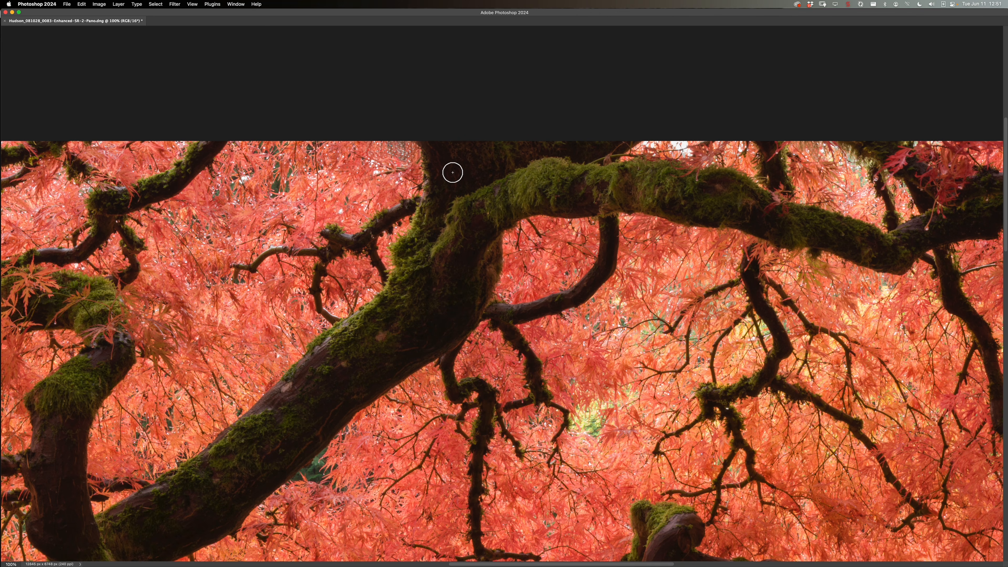
{"action": "key", "text": "super+z"}
{"action": "mouse_move", "coordinate": [411, 157]}
{"action": "left_mouse_down"}
{"action": "mouse_move", "coordinate": [397, 147]}
{"action": "mouse_move", "coordinate": [414, 155]}
{"action": "mouse_move", "coordinate": [401, 157]}
{"action": "left_mouse_up"}
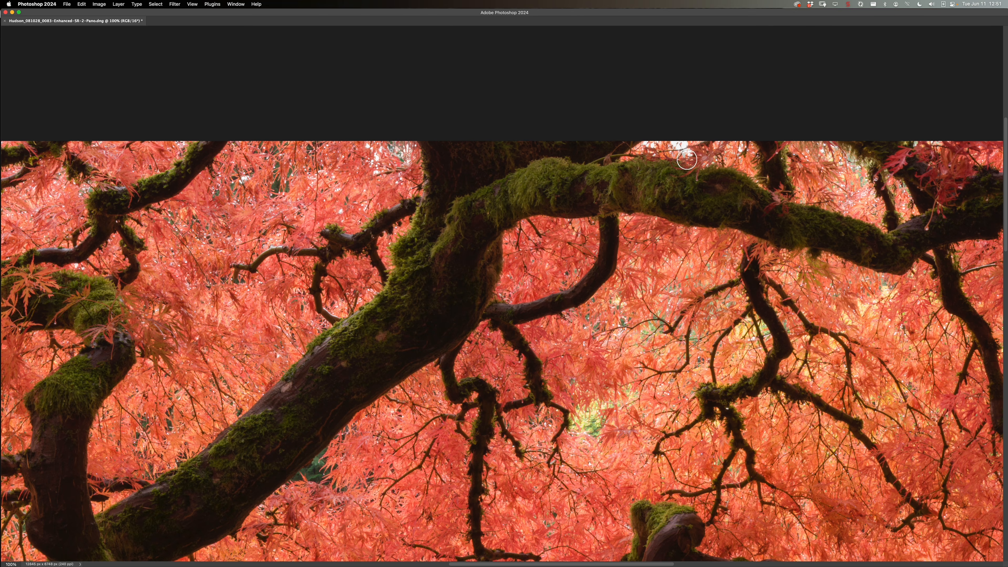
{"action": "left_click_drag", "start_coordinate": [694, 157], "coordinate": [678, 150]}
Step: Remove the blurred red leaves hanging beside the mossy rock near the panorama's lower right edge
{"action": "mouse_move", "coordinate": [460, 259]}
{"action": "left_mouse_down"}
{"action": "mouse_move", "coordinate": [435, 133]}
{"action": "mouse_move", "coordinate": [342, 68]}
{"action": "left_mouse_up"}
{"action": "mouse_move", "coordinate": [460, 162]}
{"action": "left_mouse_down"}
{"action": "mouse_move", "coordinate": [439, 146]}
{"action": "mouse_move", "coordinate": [444, 114]}
{"action": "left_mouse_up"}
{"action": "mouse_move", "coordinate": [638, 305]}
{"action": "left_mouse_down"}
{"action": "mouse_move", "coordinate": [662, 282]}
{"action": "mouse_move", "coordinate": [642, 305]}
{"action": "mouse_move", "coordinate": [649, 312]}
{"action": "mouse_move", "coordinate": [604, 320]}
{"action": "mouse_move", "coordinate": [612, 336]}
{"action": "mouse_move", "coordinate": [621, 327]}
{"action": "mouse_move", "coordinate": [598, 313]}
{"action": "mouse_move", "coordinate": [602, 338]}
{"action": "left_mouse_up"}
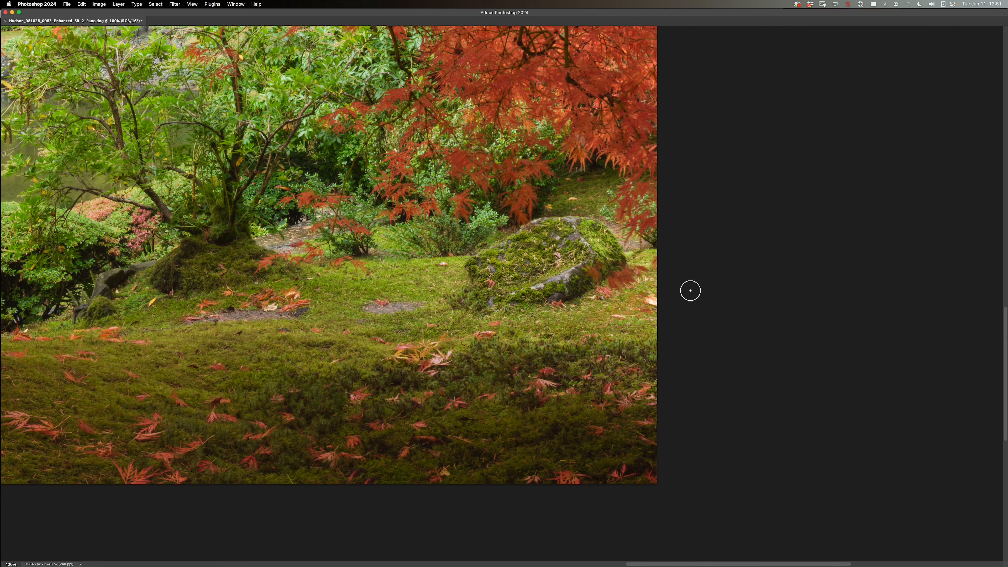
{"action": "mouse_move", "coordinate": [635, 277]}
{"action": "left_mouse_down"}
{"action": "mouse_move", "coordinate": [619, 280]}
{"action": "mouse_move", "coordinate": [627, 293]}
{"action": "mouse_move", "coordinate": [651, 274]}
{"action": "mouse_move", "coordinate": [618, 284]}
{"action": "mouse_move", "coordinate": [643, 286]}
{"action": "left_mouse_up"}
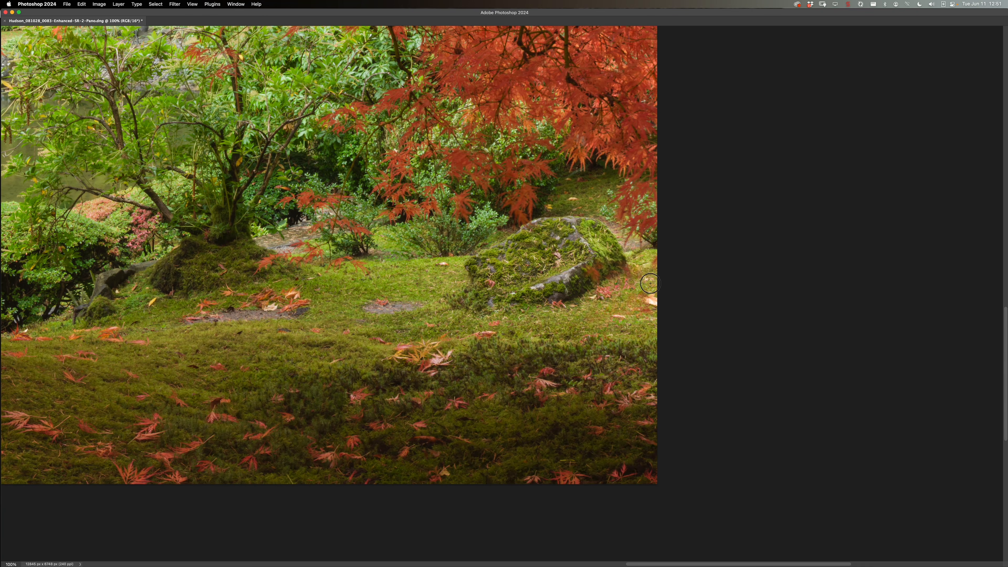
{"action": "left_click_drag", "start_coordinate": [625, 273], "coordinate": [608, 275]}
{"action": "left_click_drag", "start_coordinate": [606, 275], "coordinate": [598, 281]}
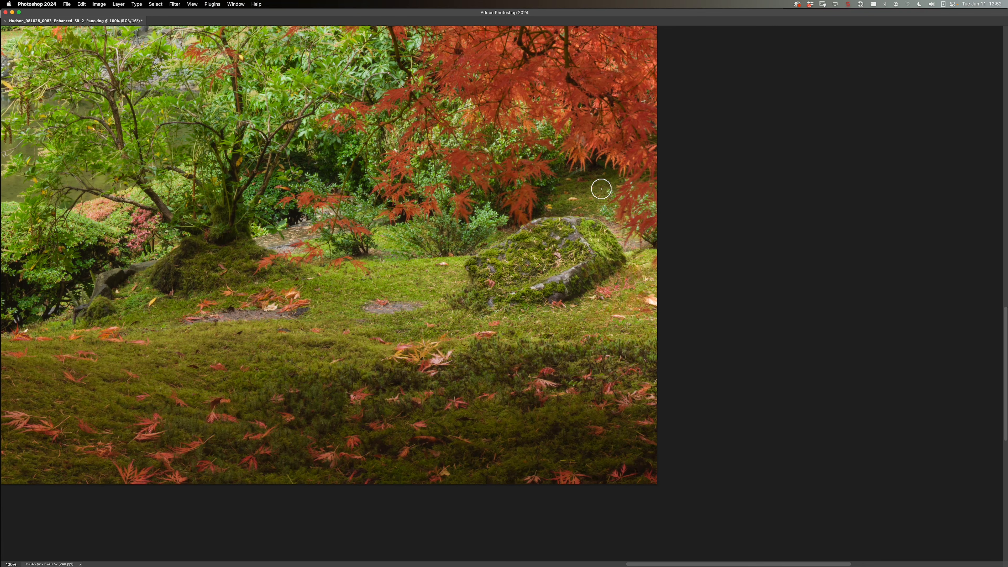
{"action": "left_click_drag", "start_coordinate": [666, 266], "coordinate": [658, 269]}
{"action": "key", "text": "super+0"}
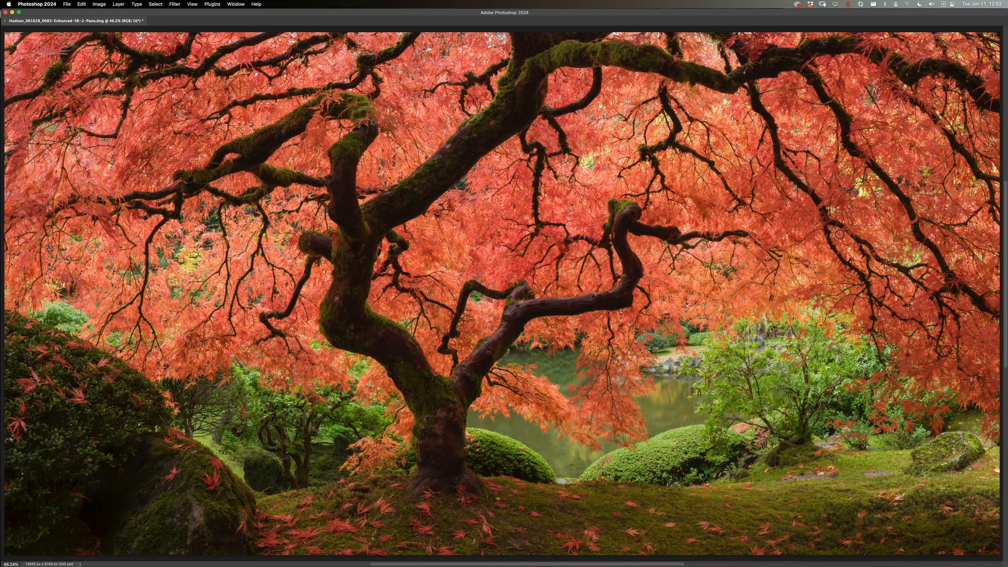
Step: Save the retouched panorama, close its document and switch to Lightroom Classic
{"action": "key", "text": "super+s"}
{"action": "left_click", "coordinate": [68, 4]}
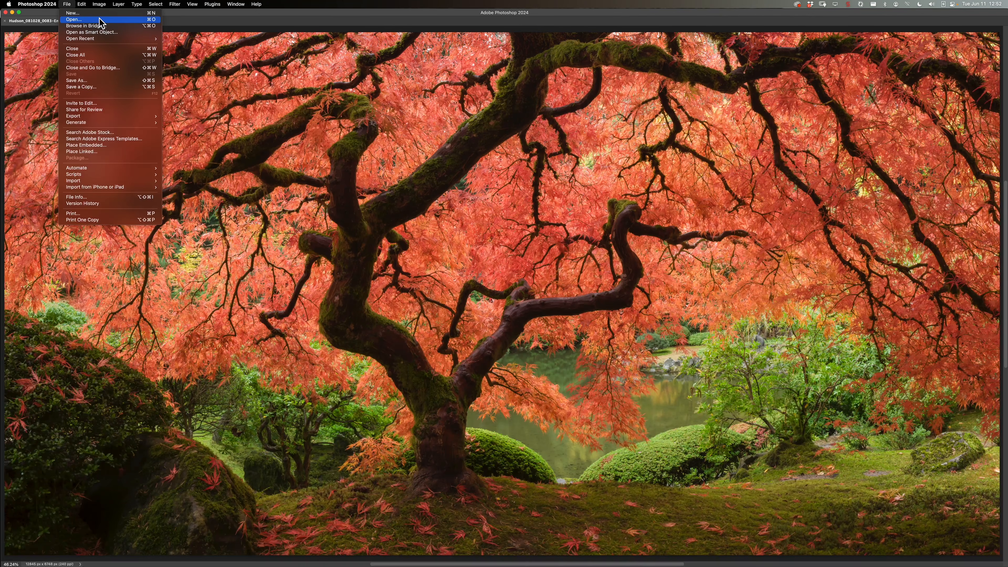
{"action": "left_click", "coordinate": [72, 4]}
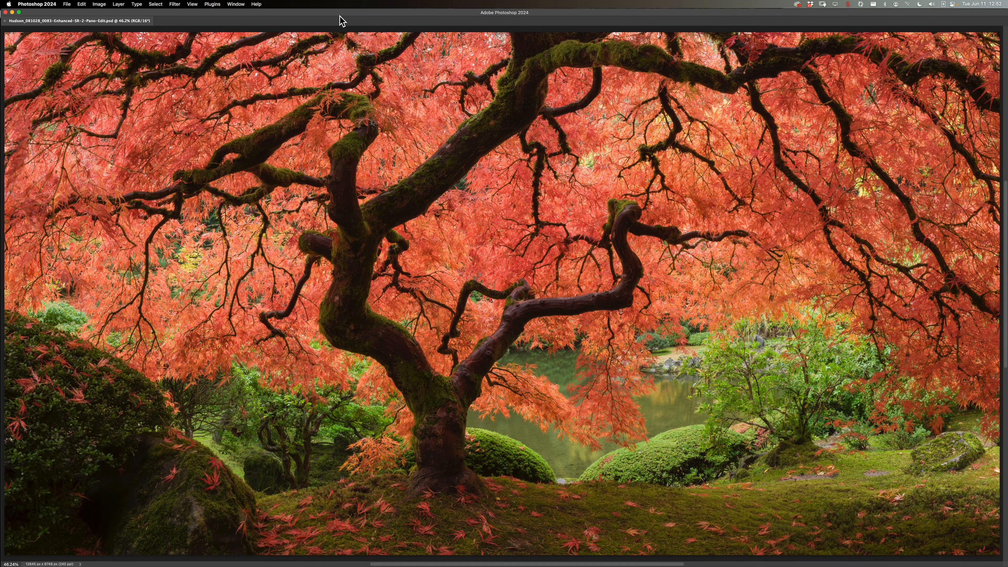
{"action": "left_click", "coordinate": [5, 21]}
{"action": "key", "text": "ctrl+Up"}
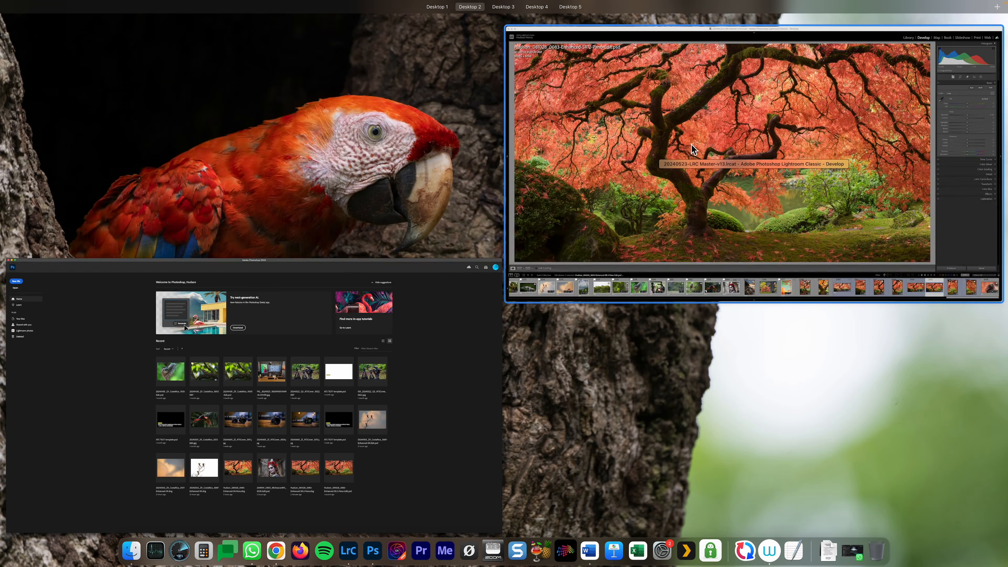
{"action": "left_click", "coordinate": [693, 147]}
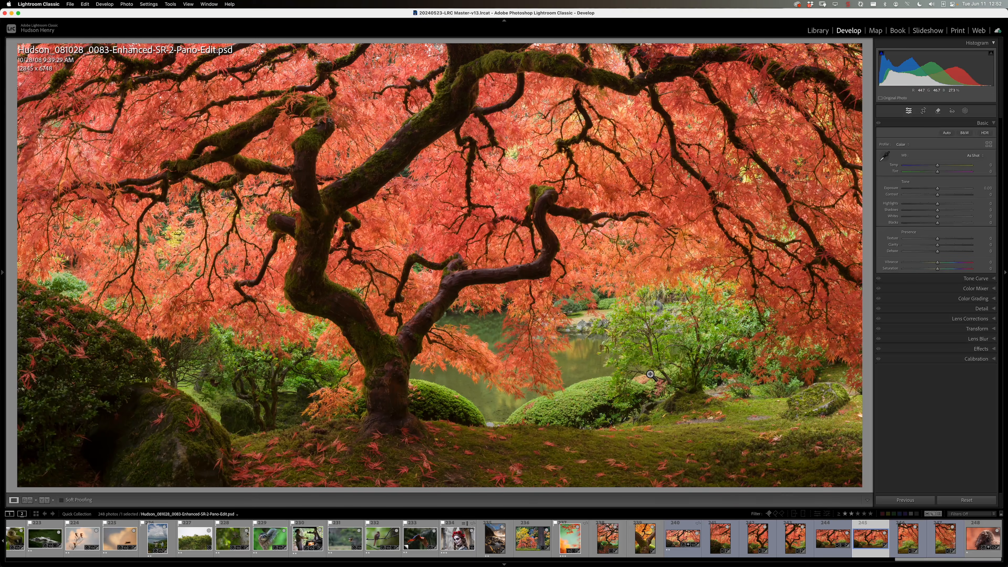
Step: Examine the leaves, branches and shrubs of the retouched panorama at high magnification and return to the full image
{"action": "left_click", "coordinate": [478, 240]}
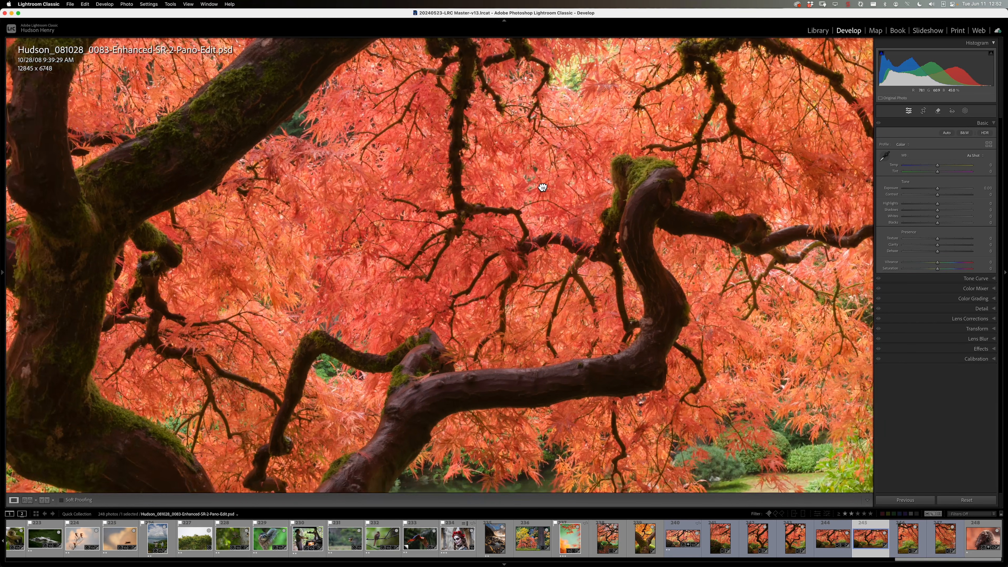
{"action": "left_click_drag", "start_coordinate": [541, 187], "coordinate": [336, 234]}
{"action": "left_click_drag", "start_coordinate": [509, 184], "coordinate": [395, 290]}
{"action": "left_click_drag", "start_coordinate": [451, 129], "coordinate": [490, 238]}
{"action": "left_click_drag", "start_coordinate": [421, 191], "coordinate": [516, 255]}
{"action": "left_click_drag", "start_coordinate": [315, 248], "coordinate": [291, 184]}
{"action": "left_click_drag", "start_coordinate": [601, 221], "coordinate": [496, 202]}
{"action": "left_click_drag", "start_coordinate": [565, 231], "coordinate": [565, 129]}
{"action": "left_click_drag", "start_coordinate": [496, 311], "coordinate": [531, 164]}
{"action": "left_click_drag", "start_coordinate": [443, 333], "coordinate": [531, 256]}
{"action": "left_click", "coordinate": [359, 249]}
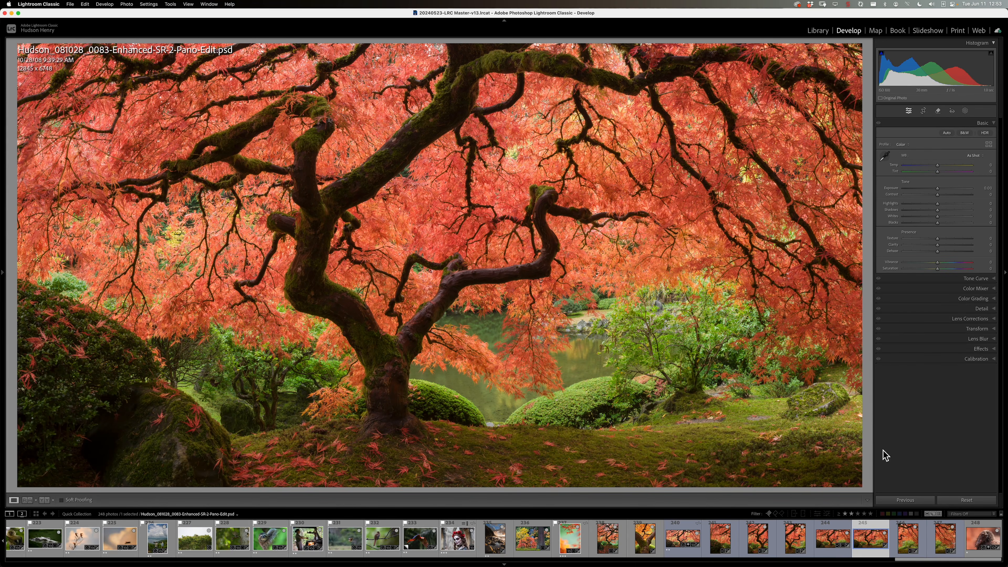
Step: Open 20101123_hh_CondorMoon_0138.dng and compare the detail around the condor's eye at full magnification with the fitted view
{"action": "left_click", "coordinate": [969, 539]}
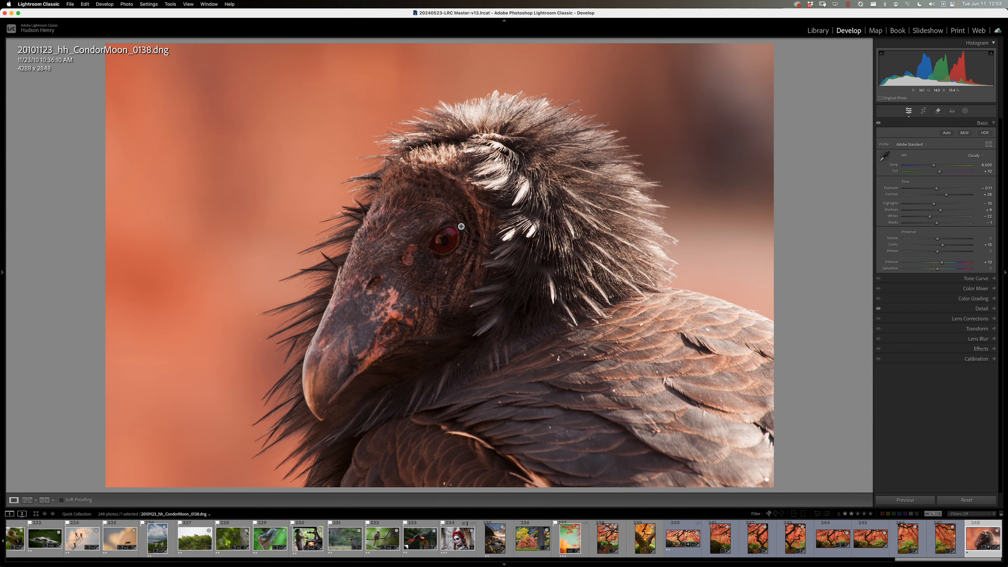
{"action": "left_click", "coordinate": [449, 246]}
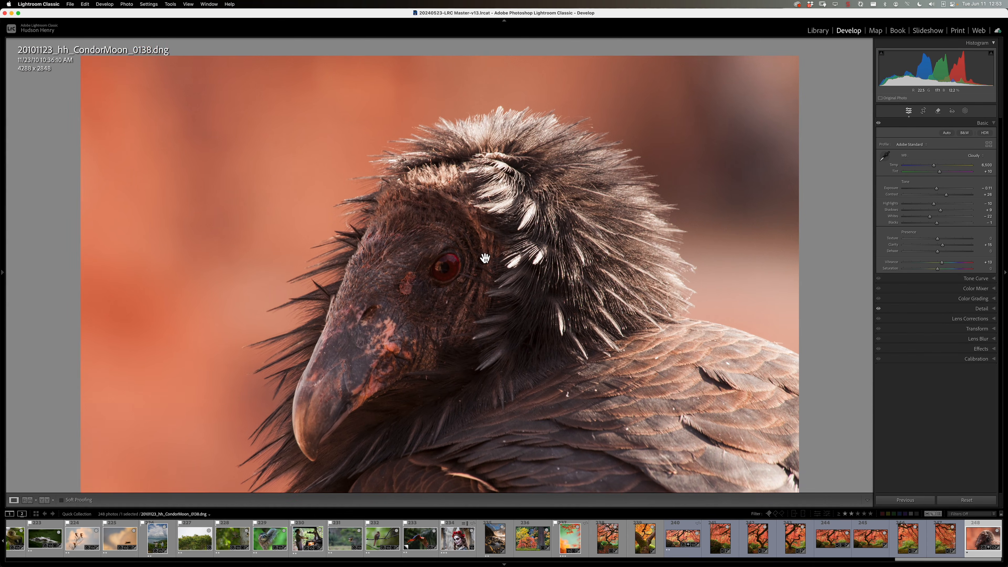
{"action": "left_click", "coordinate": [455, 277]}
{"action": "left_click", "coordinate": [452, 234]}
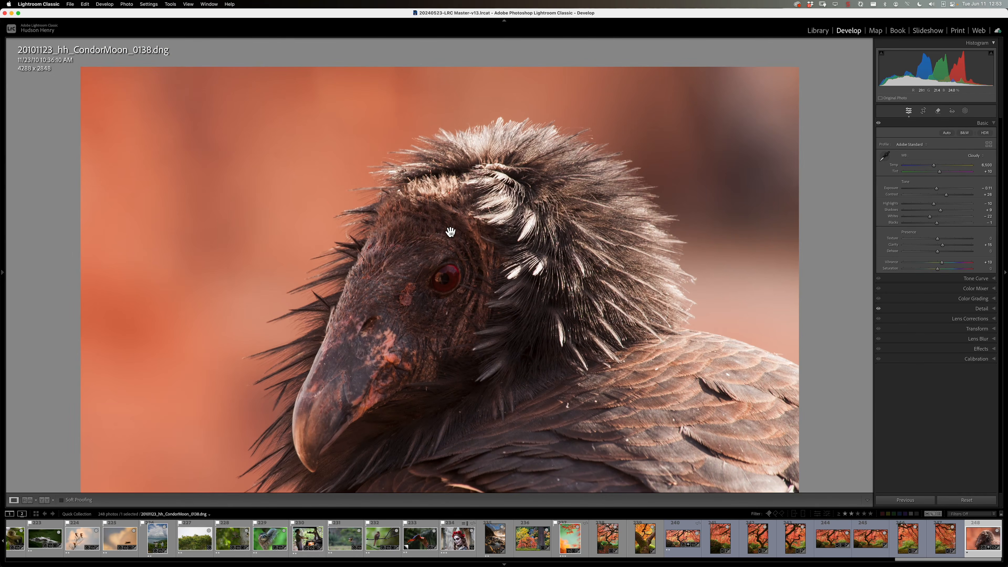
{"action": "left_click", "coordinate": [449, 281]}
{"action": "left_click", "coordinate": [456, 244]}
{"action": "left_click", "coordinate": [453, 274]}
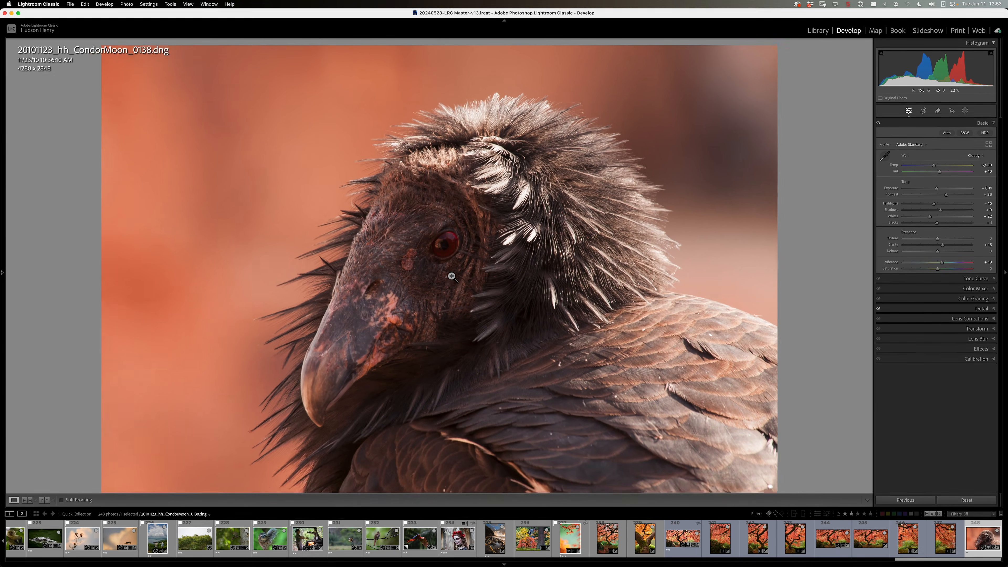
{"action": "left_click", "coordinate": [454, 243]}
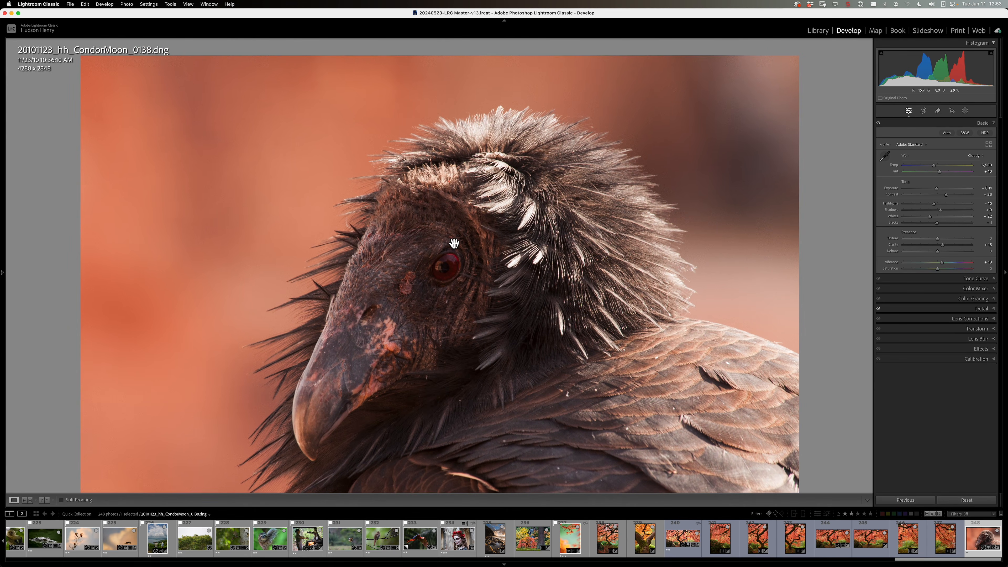
{"action": "left_click", "coordinate": [440, 285]}
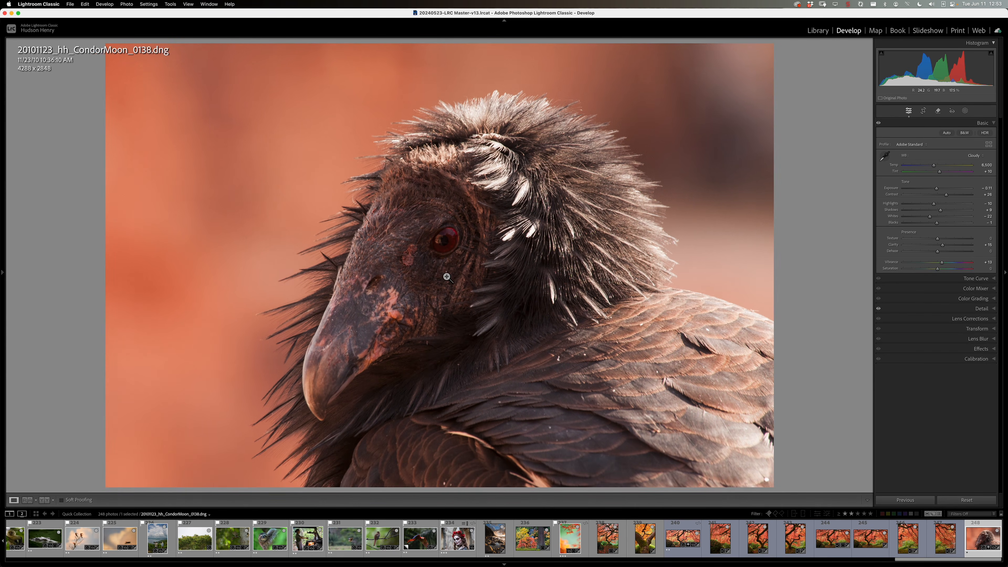
{"action": "left_click", "coordinate": [461, 253]}
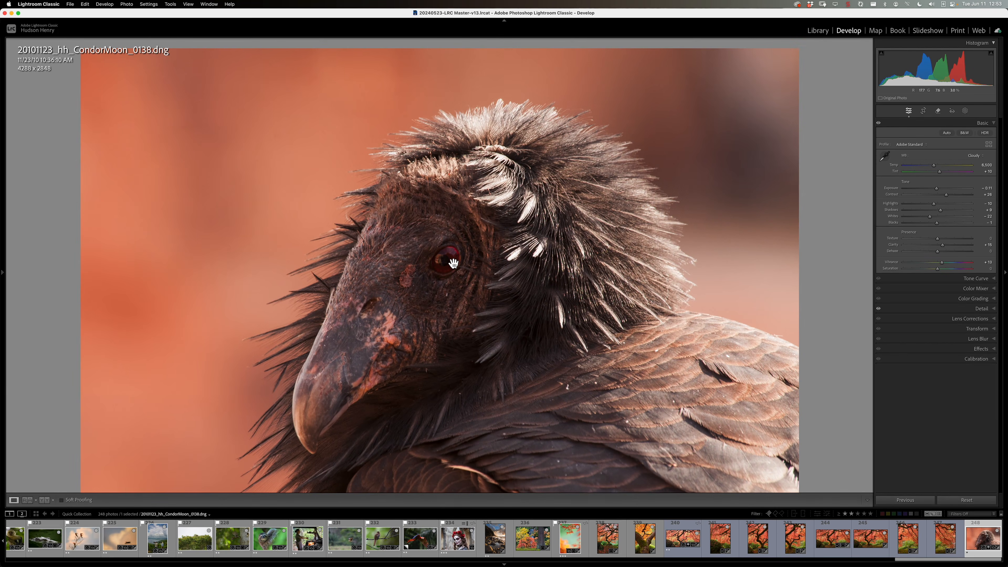
{"action": "left_click", "coordinate": [453, 263]}
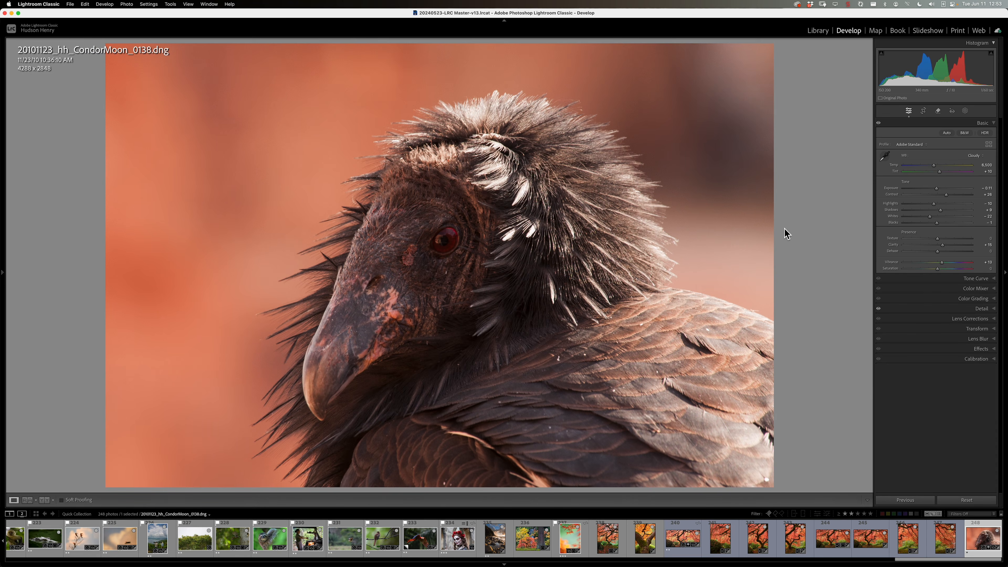
{"action": "left_click", "coordinate": [457, 249]}
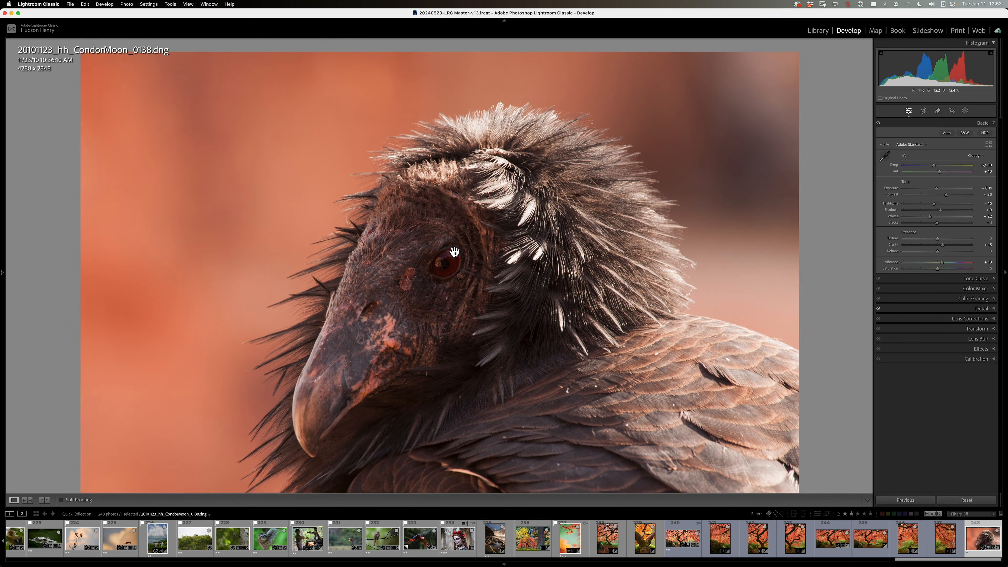
{"action": "left_click", "coordinate": [449, 271]}
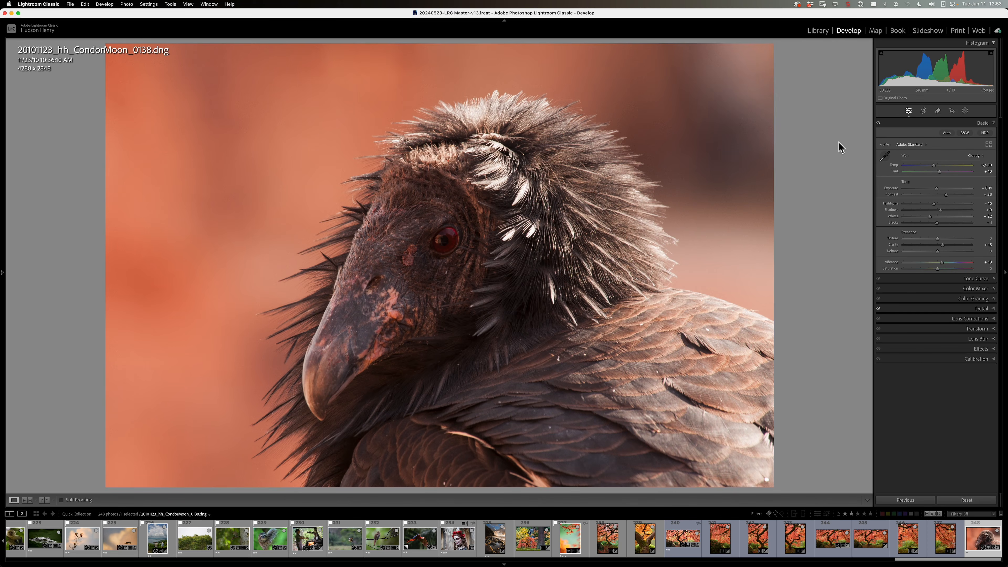
{"action": "left_click", "coordinate": [457, 251]}
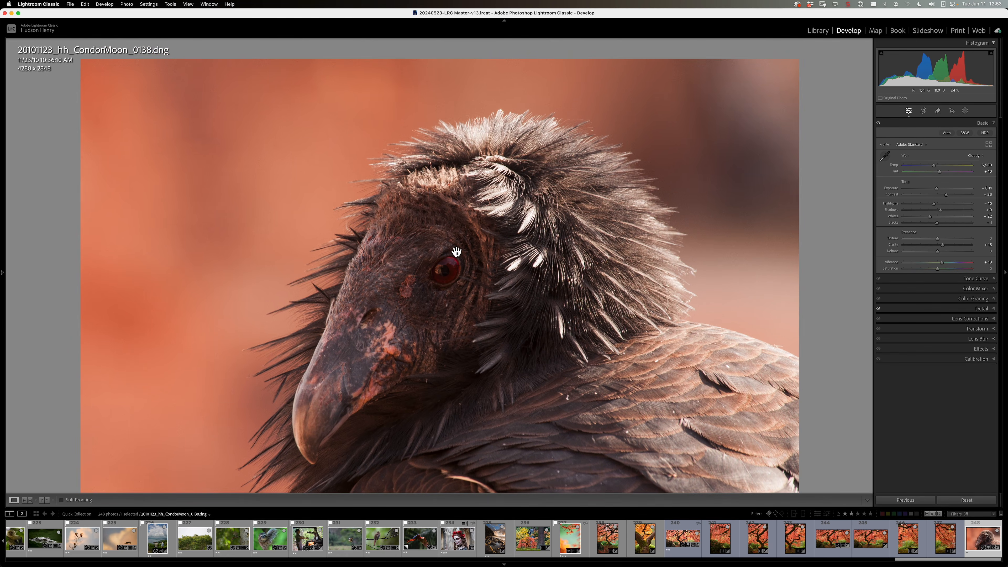
{"action": "left_click", "coordinate": [444, 280]}
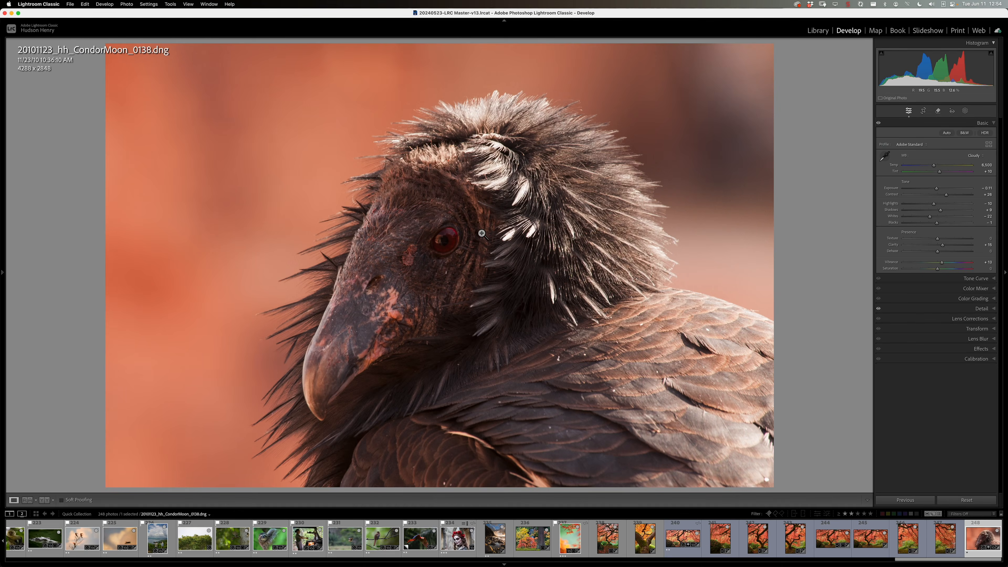
{"action": "left_click", "coordinate": [447, 251]}
{"action": "left_click", "coordinate": [460, 266]}
Step: Enhance the condor photo with Super Resolution, stacking the new DNG with the original
{"action": "left_click", "coordinate": [128, 4]}
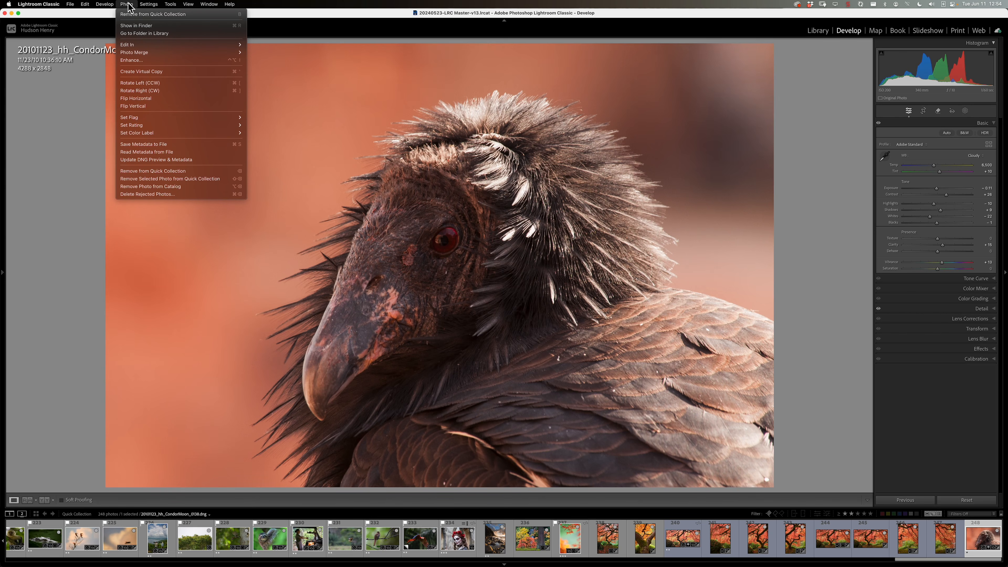
{"action": "left_click", "coordinate": [146, 62]}
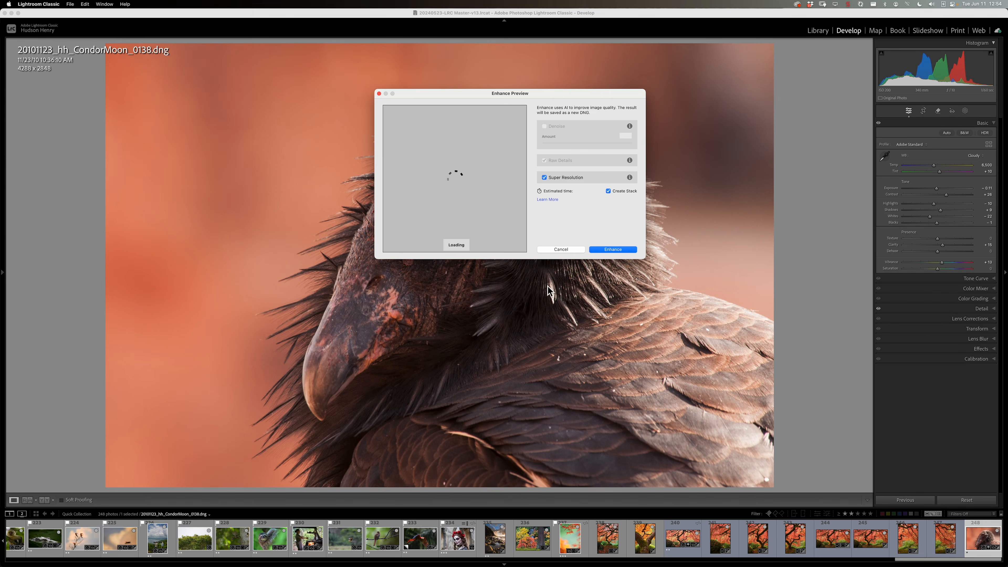
{"action": "left_click", "coordinate": [615, 251]}
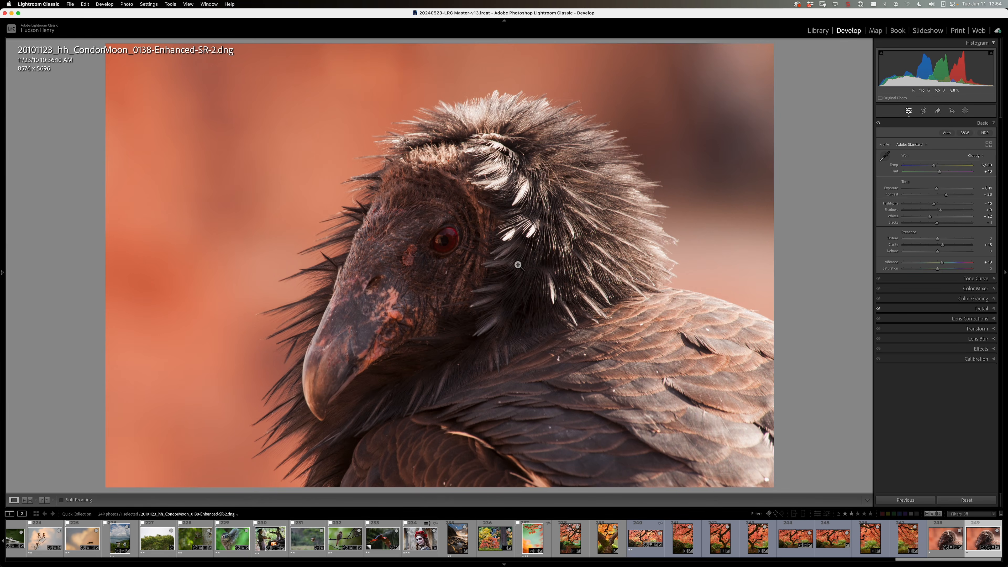
Step: Set the sharpening Amount of the enhanced condor photo to 72, judging it on the head around the eye
{"action": "left_click", "coordinate": [473, 241]}
{"action": "left_click_drag", "start_coordinate": [446, 283], "coordinate": [442, 283]}
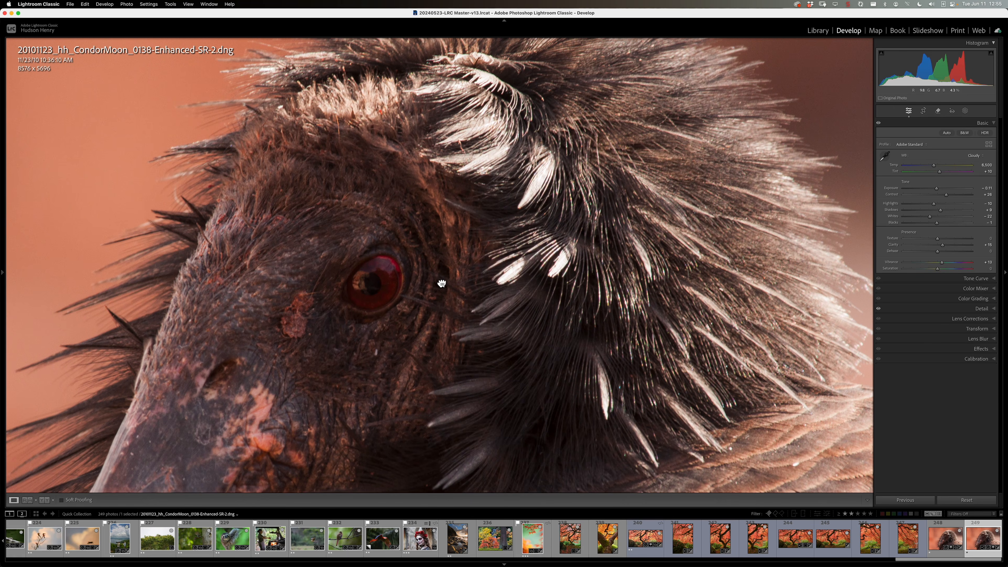
{"action": "left_click", "coordinate": [981, 309]}
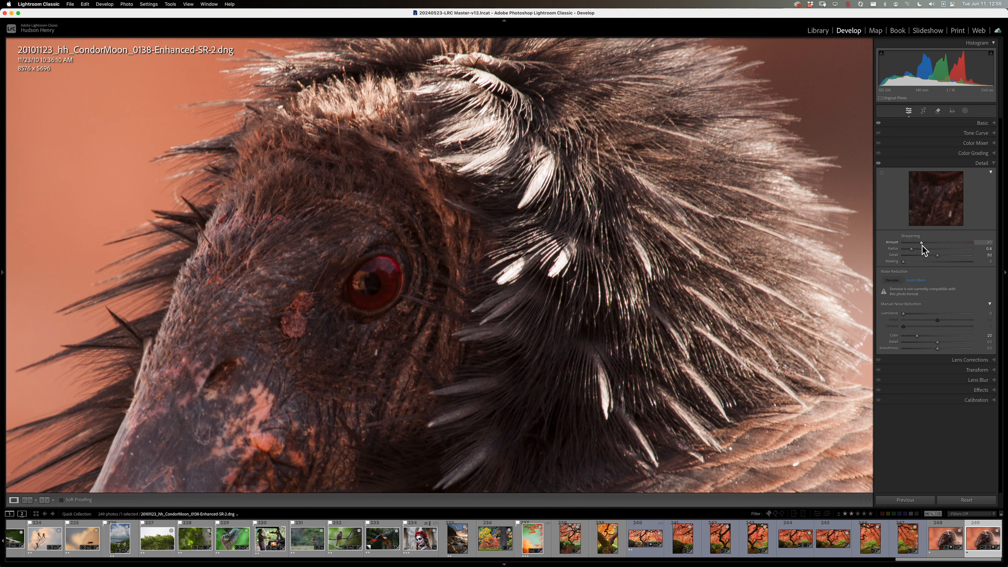
{"action": "key", "text": "alt"}
{"action": "left_click", "coordinate": [922, 243], "text": "alt"}
{"action": "left_click", "coordinate": [922, 244], "text": "alt"}
{"action": "left_click", "coordinate": [922, 242], "text": "alt"}
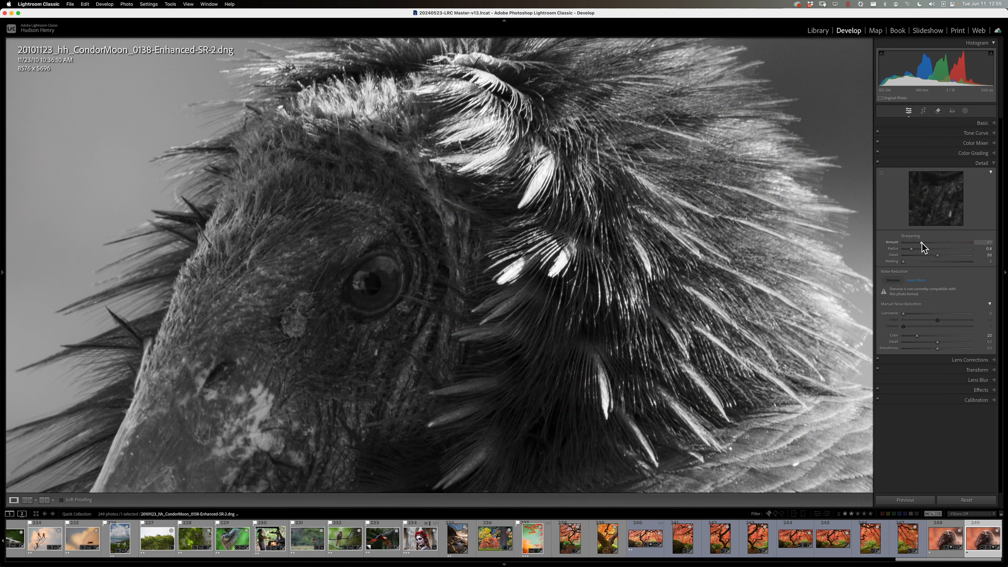
{"action": "left_click_drag", "start_coordinate": [930, 244], "coordinate": [932, 245]}
{"action": "left_click_drag", "start_coordinate": [936, 241], "coordinate": [936, 242]}
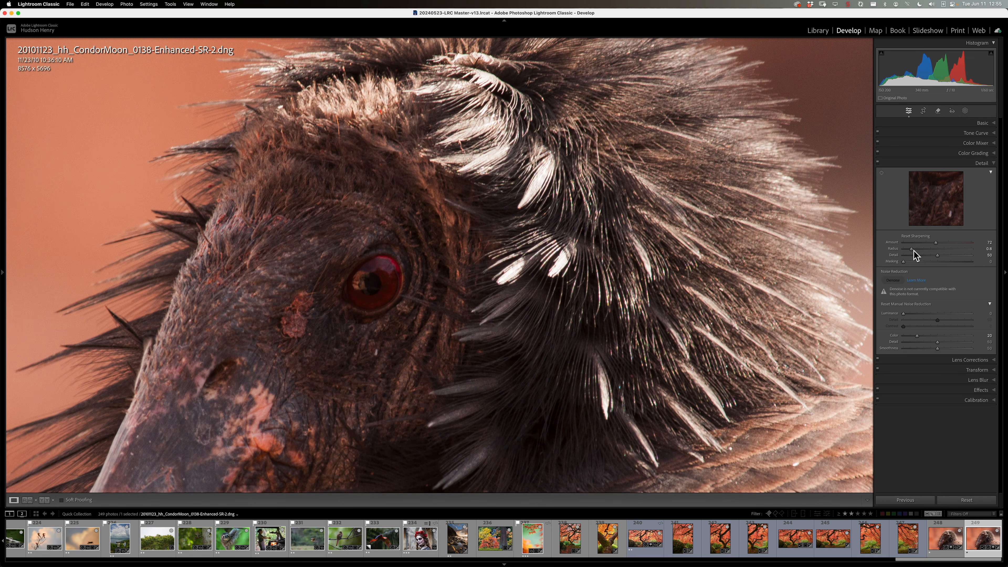
Step: Set the sharpening Radius to 0.9 and Masking to 40 on the condor photo, checking both previews
{"action": "left_click_drag", "start_coordinate": [914, 251], "coordinate": [914, 251]}
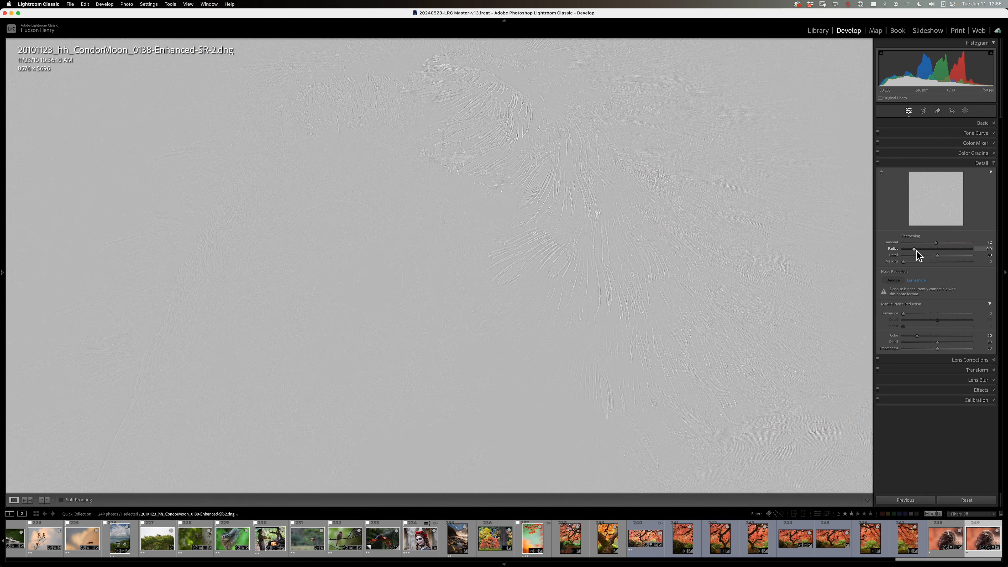
{"action": "left_click_drag", "start_coordinate": [916, 251], "coordinate": [908, 263]}
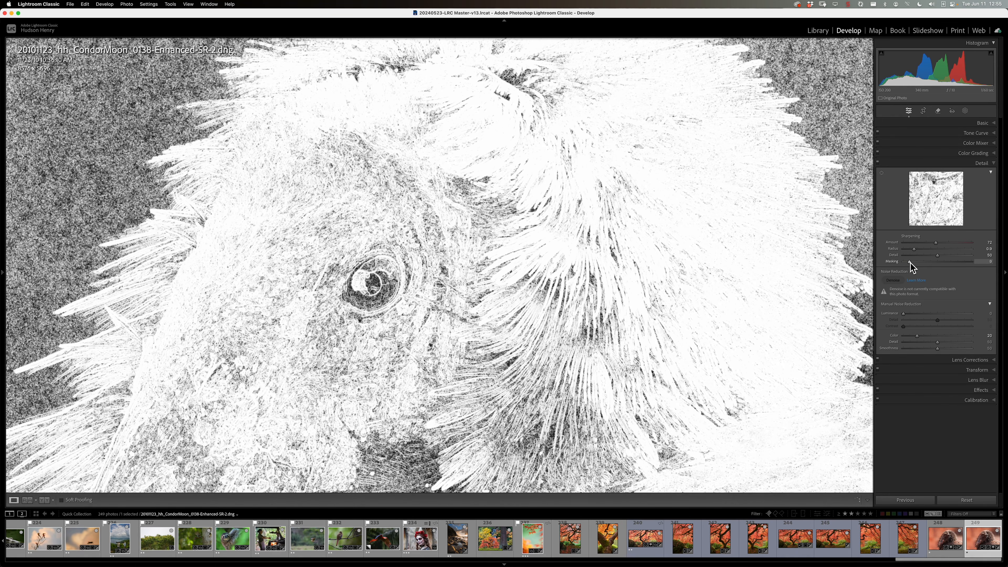
{"action": "left_click_drag", "start_coordinate": [908, 263], "coordinate": [930, 269]}
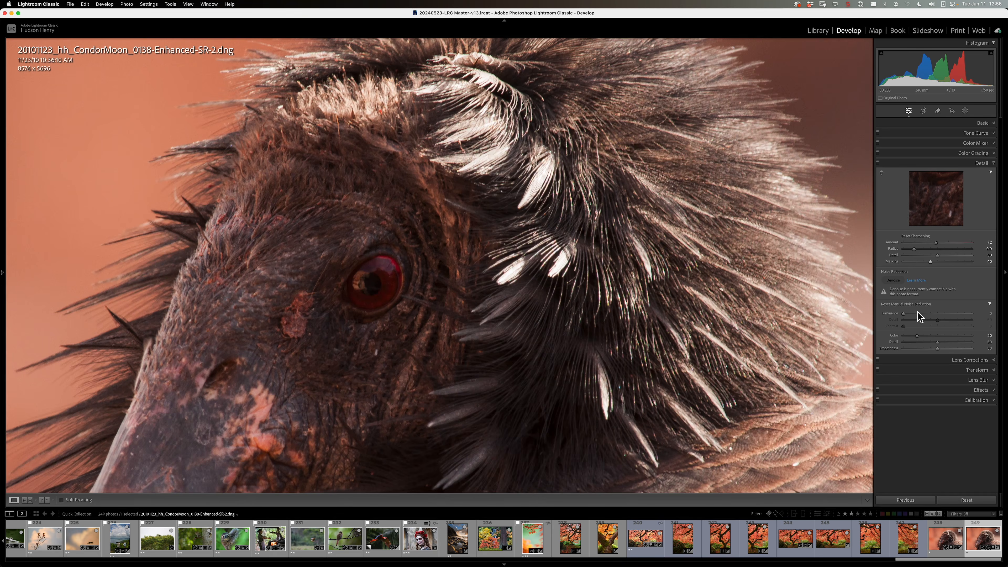
Step: Set Luminance noise reduction to 22, refine sharpening to Amount 79 and Masking 42, and return to the full image
{"action": "left_click_drag", "start_coordinate": [905, 317], "coordinate": [909, 319]}
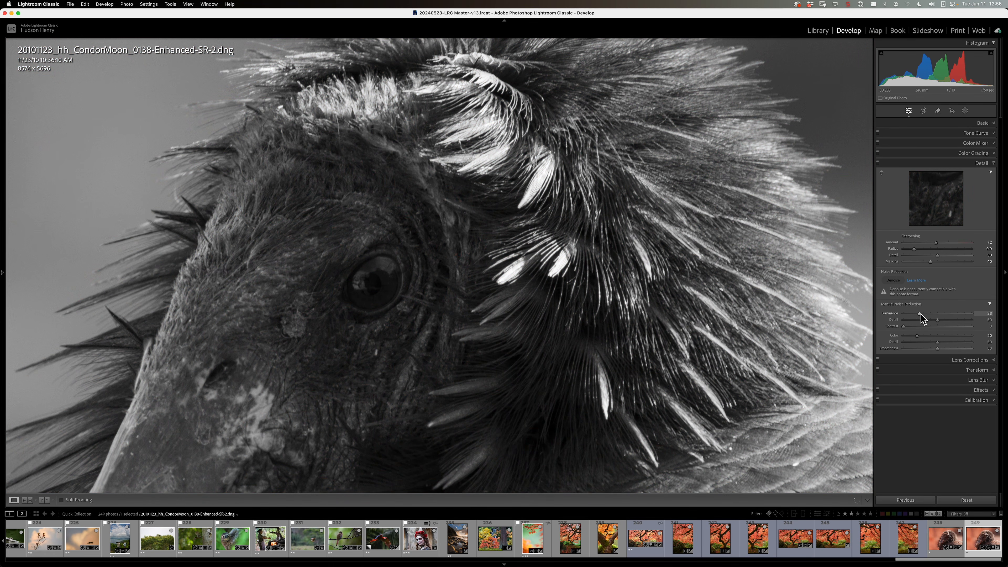
{"action": "left_click_drag", "start_coordinate": [922, 315], "coordinate": [920, 315]}
{"action": "mouse_move", "coordinate": [930, 263]}
{"action": "left_mouse_down"}
{"action": "mouse_move", "coordinate": [939, 241]}
{"action": "mouse_move", "coordinate": [934, 263]}
{"action": "left_mouse_up"}
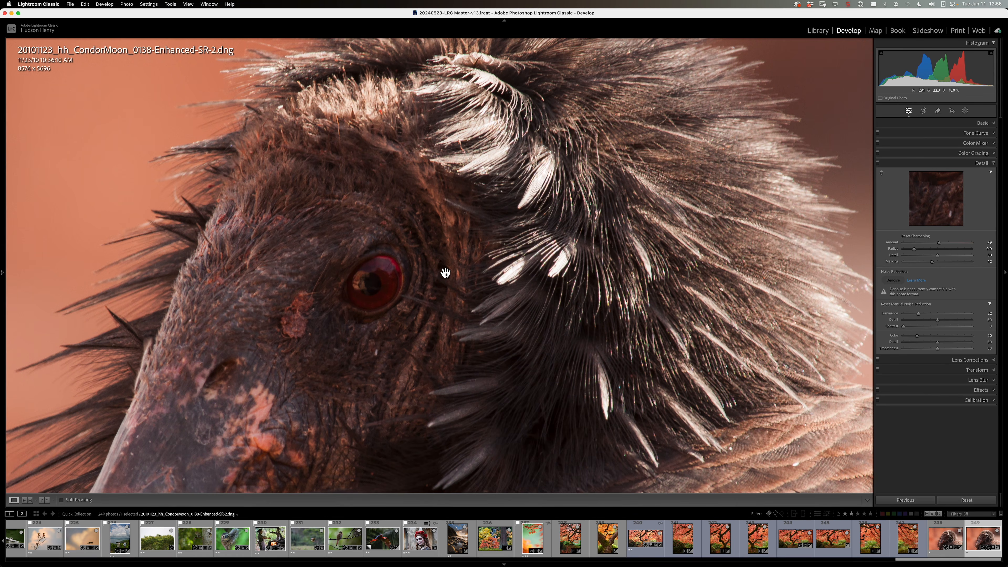
{"action": "left_click", "coordinate": [398, 278]}
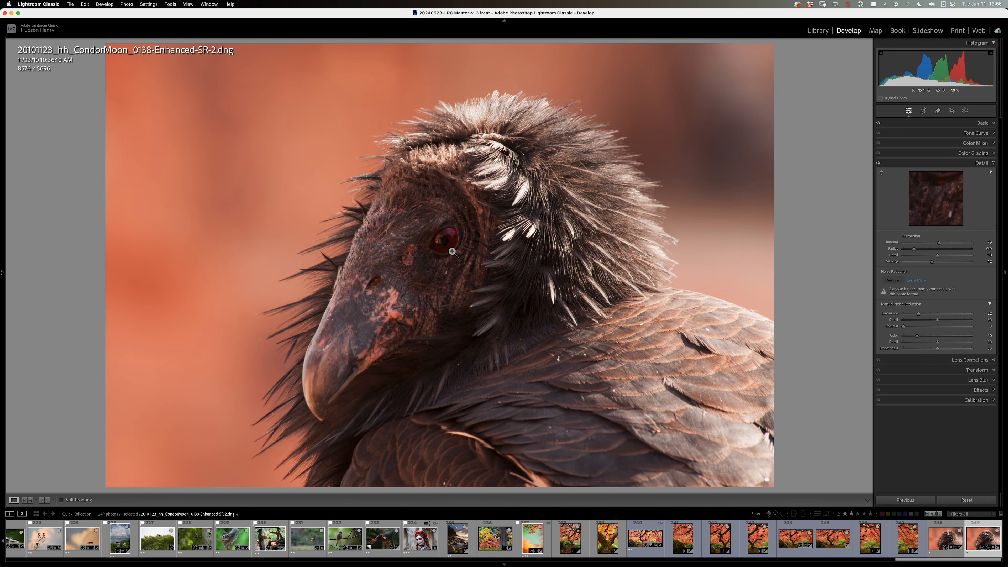
Step: Reset all the Tone and Presence adjustments of the condor photo to their defaults
{"action": "left_click", "coordinate": [986, 123]}
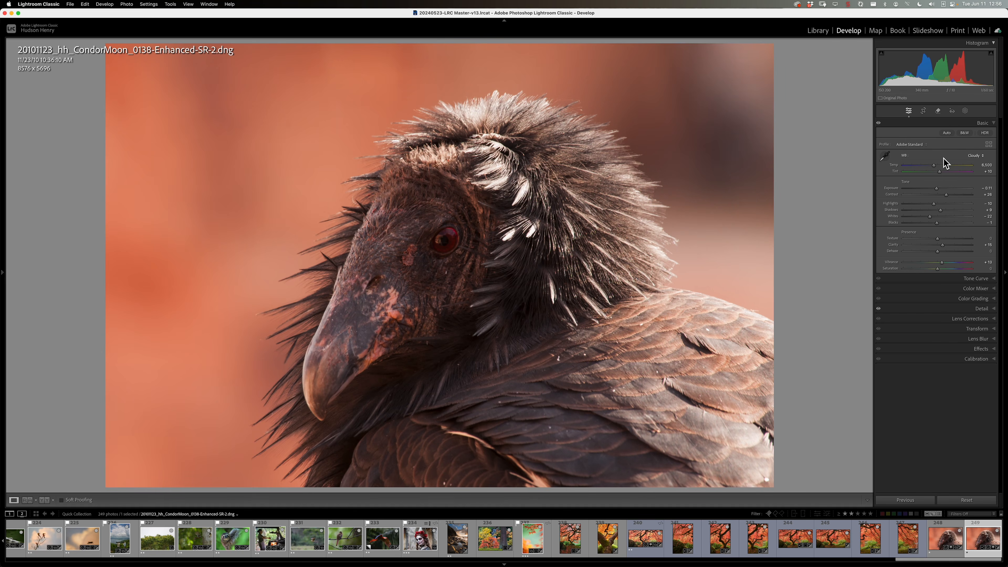
{"action": "key", "text": "alt"}
{"action": "left_click", "coordinate": [914, 182], "text": "alt"}
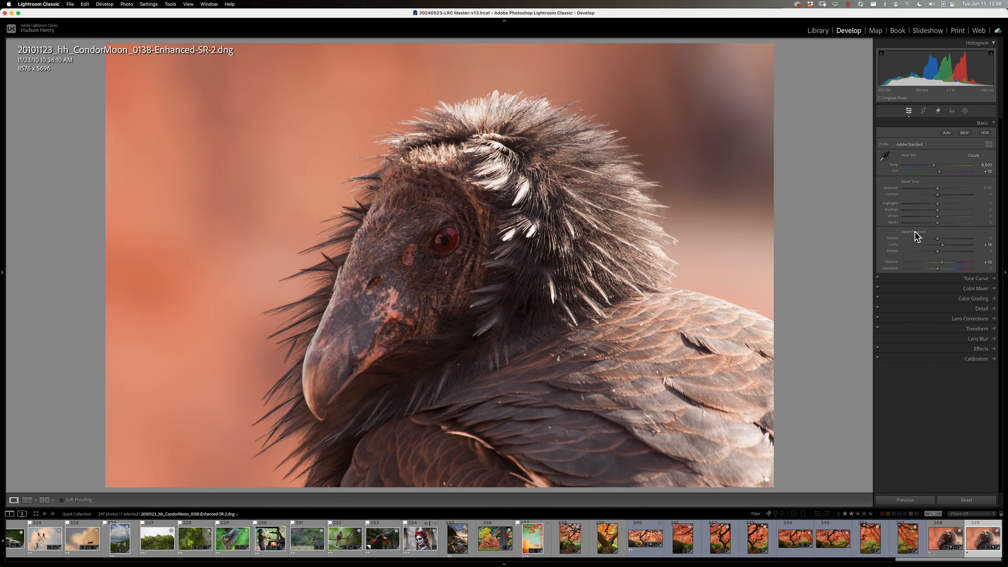
{"action": "left_click", "coordinate": [915, 232], "text": "alt"}
Step: Lower the Whites slightly using the clipping preview, set Highlights to -60 and raise Shadows to +42
{"action": "left_click", "coordinate": [938, 218], "text": "alt"}
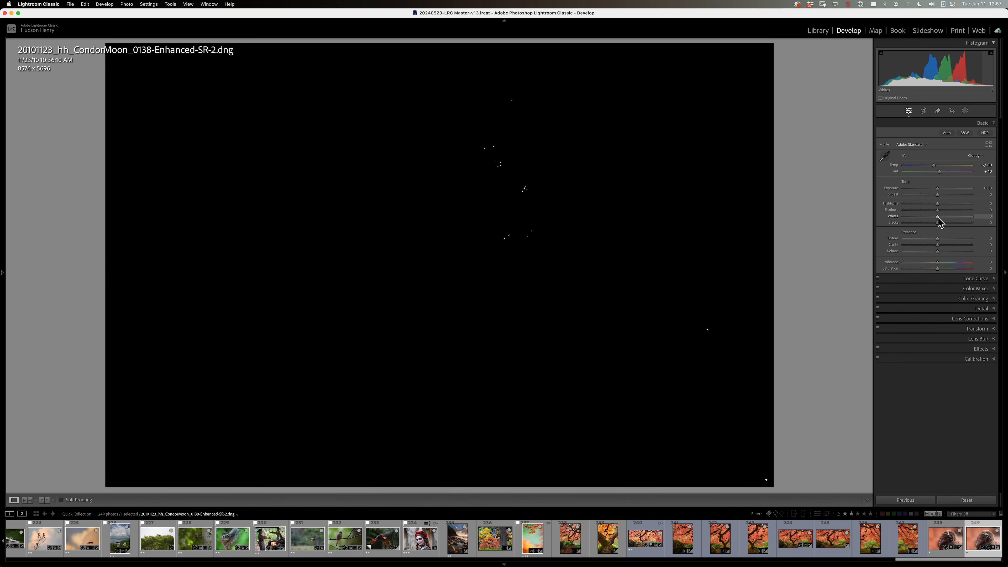
{"action": "mouse_move", "coordinate": [937, 220]}
{"action": "left_mouse_down"}
{"action": "mouse_move", "coordinate": [935, 205]}
{"action": "mouse_move", "coordinate": [925, 207]}
{"action": "mouse_move", "coordinate": [932, 219]}
{"action": "mouse_move", "coordinate": [923, 207]}
{"action": "left_mouse_up"}
{"action": "left_click", "coordinate": [938, 204], "text": "alt"}
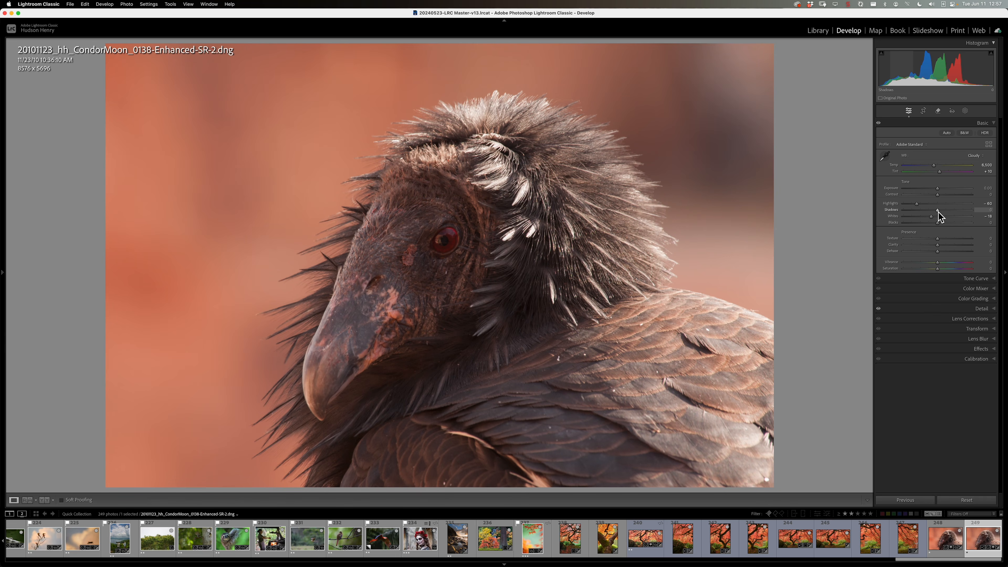
{"action": "left_click_drag", "start_coordinate": [937, 210], "coordinate": [948, 212]}
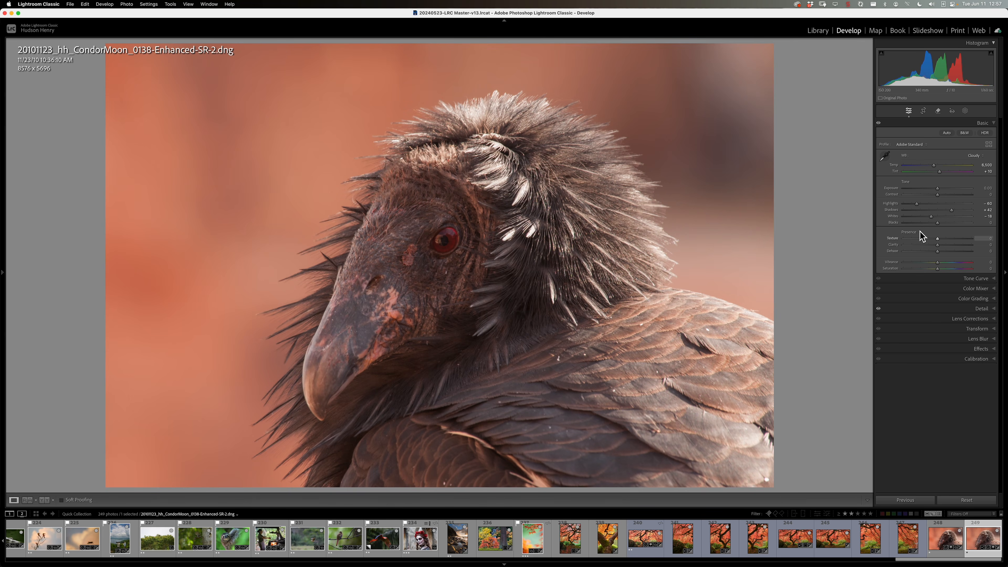
Step: Set the Blacks to -29 using the clipping preview and raise the global Contrast to +9
{"action": "left_click", "coordinate": [938, 223], "text": "alt"}
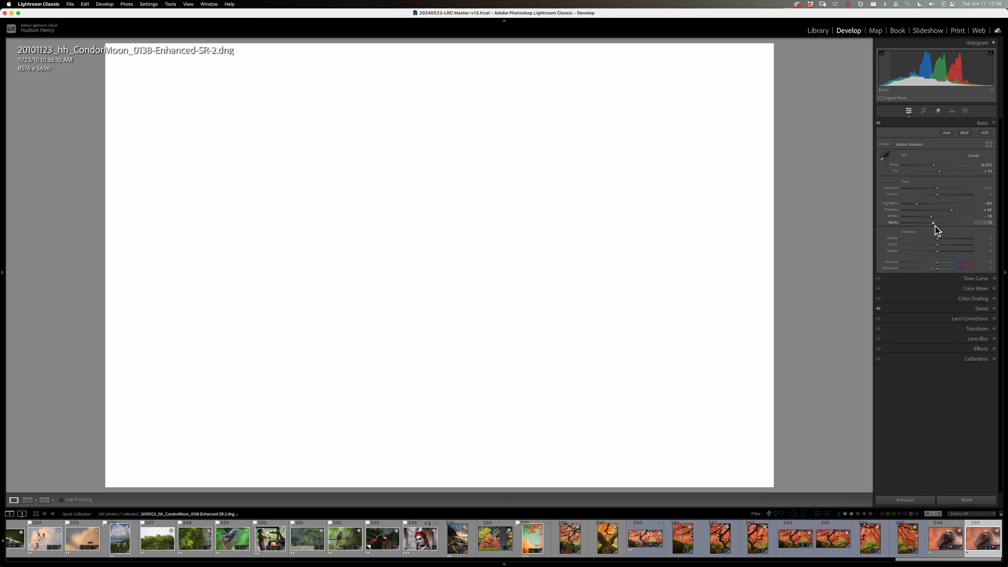
{"action": "left_click_drag", "start_coordinate": [932, 226], "coordinate": [930, 225]}
{"action": "left_click_drag", "start_coordinate": [928, 223], "coordinate": [928, 223]}
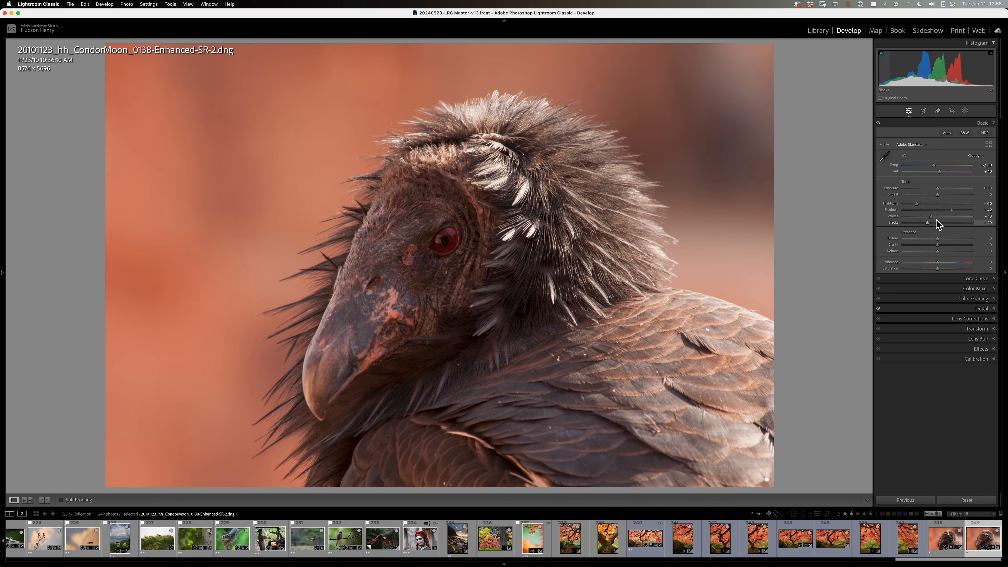
{"action": "left_click", "coordinate": [939, 194]}
{"action": "left_click_drag", "start_coordinate": [939, 195], "coordinate": [941, 196]}
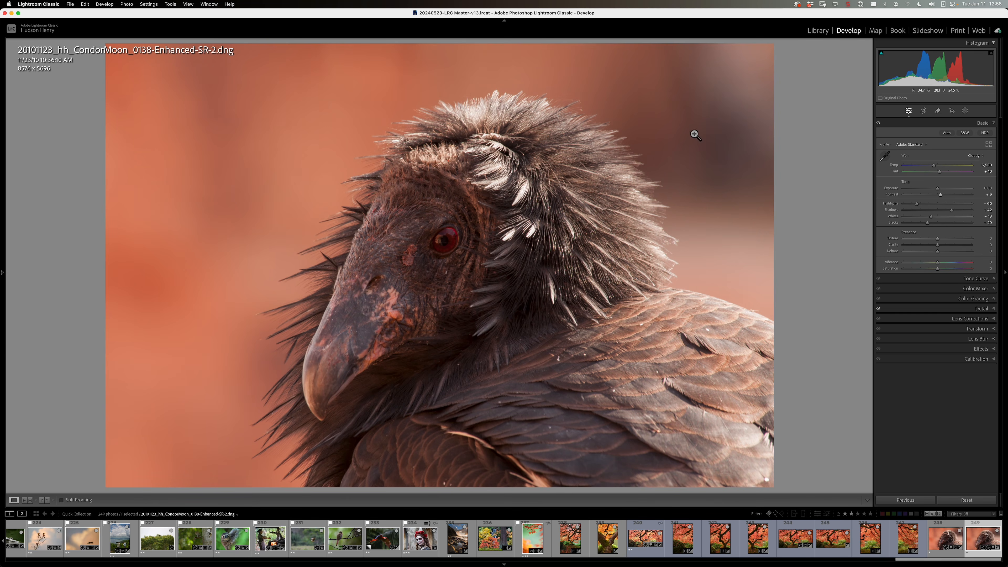
Step: Mask the background and set its Exposure to -0.41, Contrast to 12 and Saturation to -16
{"action": "left_click", "coordinate": [966, 110]}
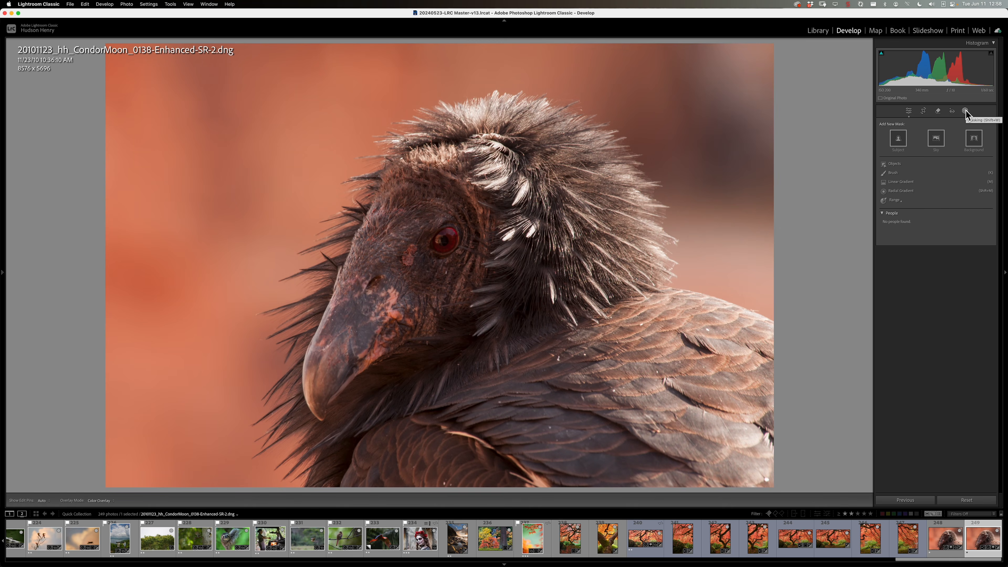
{"action": "left_click", "coordinate": [972, 144]}
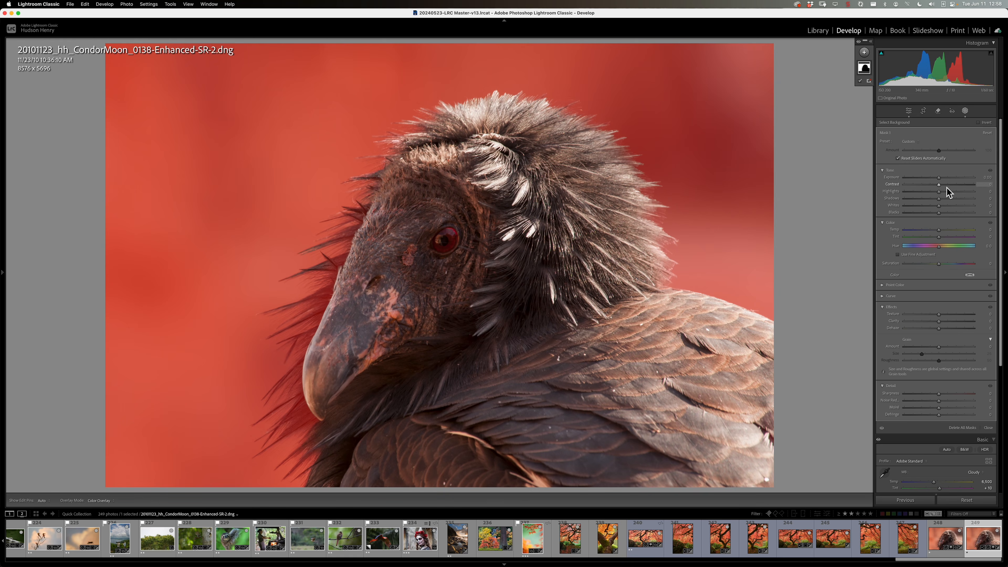
{"action": "left_click_drag", "start_coordinate": [941, 180], "coordinate": [937, 180]}
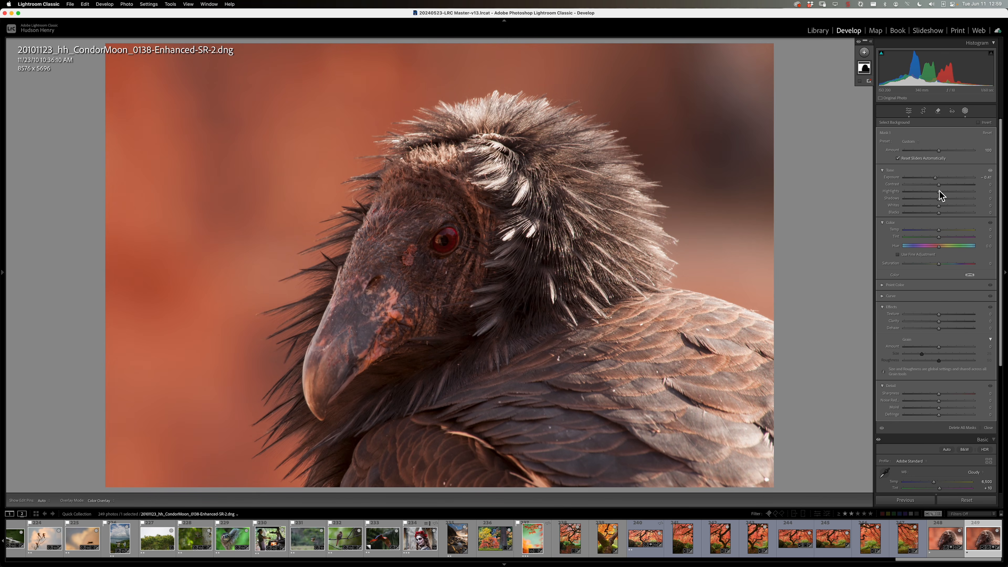
{"action": "left_click_drag", "start_coordinate": [941, 187], "coordinate": [944, 187]}
{"action": "left_click_drag", "start_coordinate": [940, 265], "coordinate": [933, 264]}
Step: Add a subject mask of the condor and set its Shadows to 12, Contrast to 13 and Highlights to about -25
{"action": "left_click", "coordinate": [870, 42]}
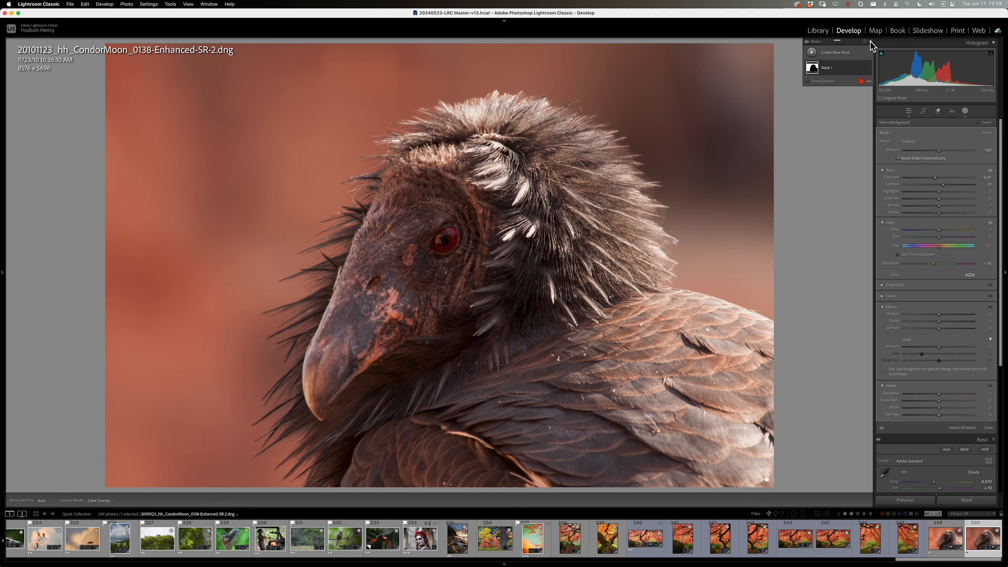
{"action": "left_click", "coordinate": [848, 53]}
{"action": "left_click", "coordinate": [853, 68]}
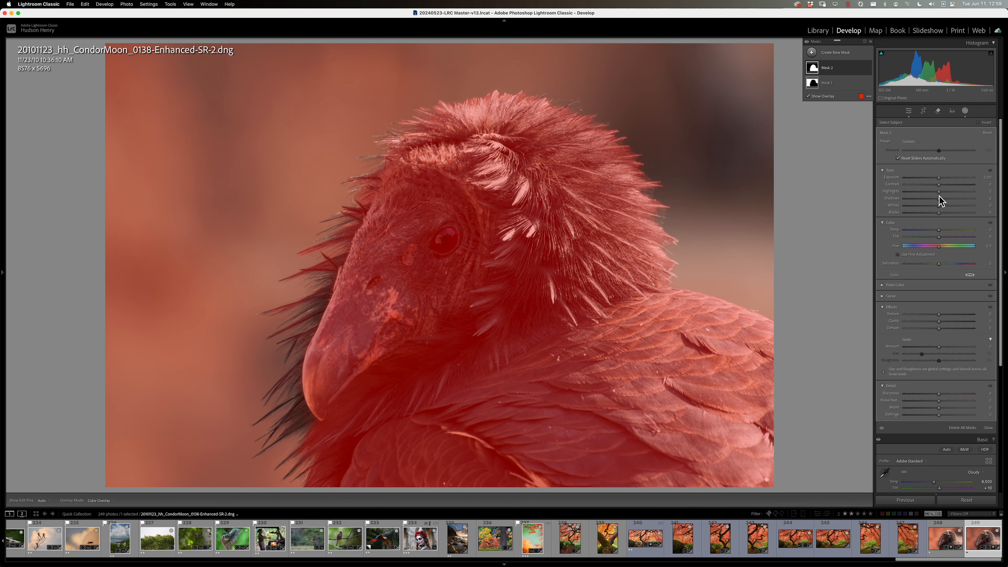
{"action": "left_click_drag", "start_coordinate": [939, 200], "coordinate": [946, 186]}
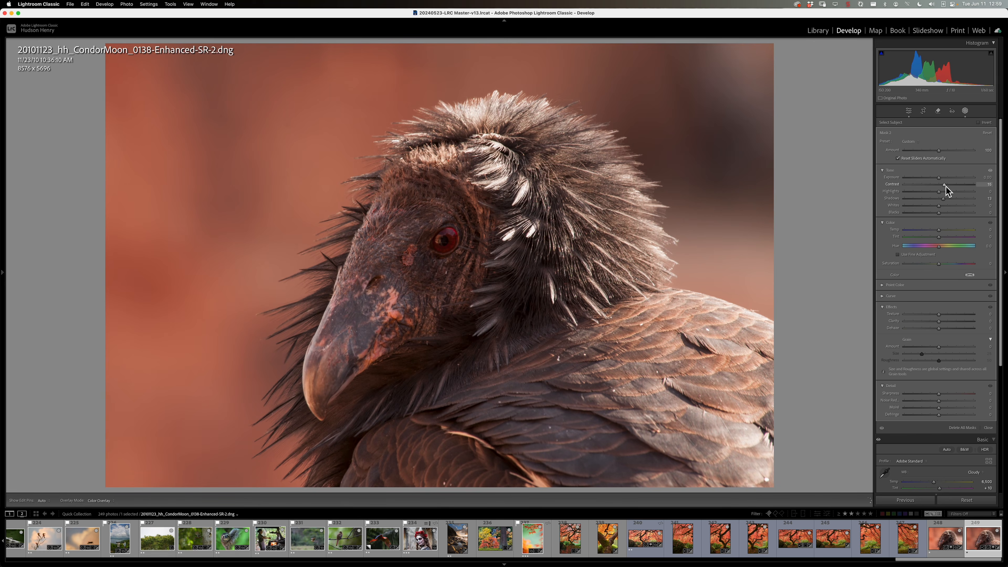
{"action": "left_click_drag", "start_coordinate": [944, 185], "coordinate": [942, 187]}
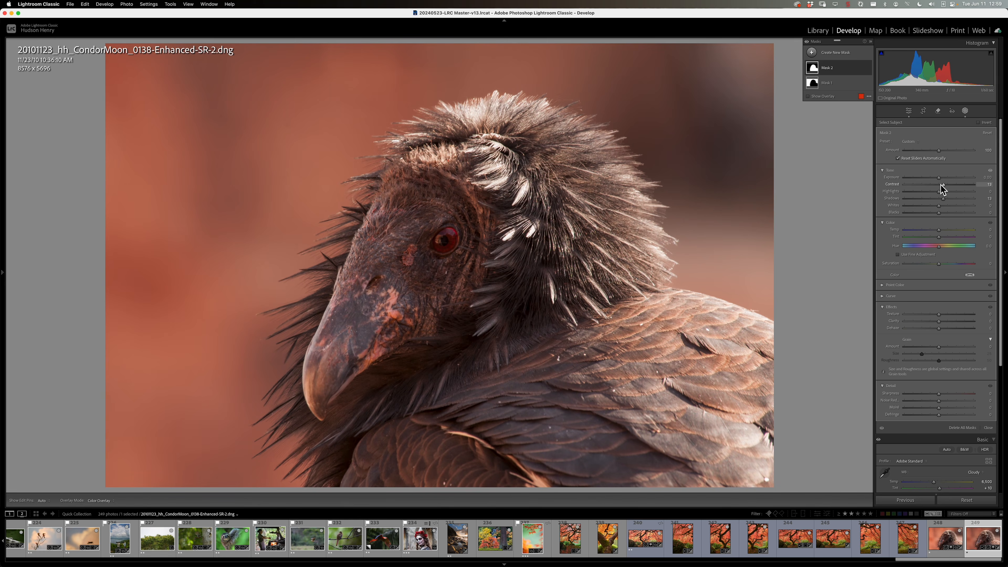
{"action": "left_click_drag", "start_coordinate": [940, 193], "coordinate": [928, 195]}
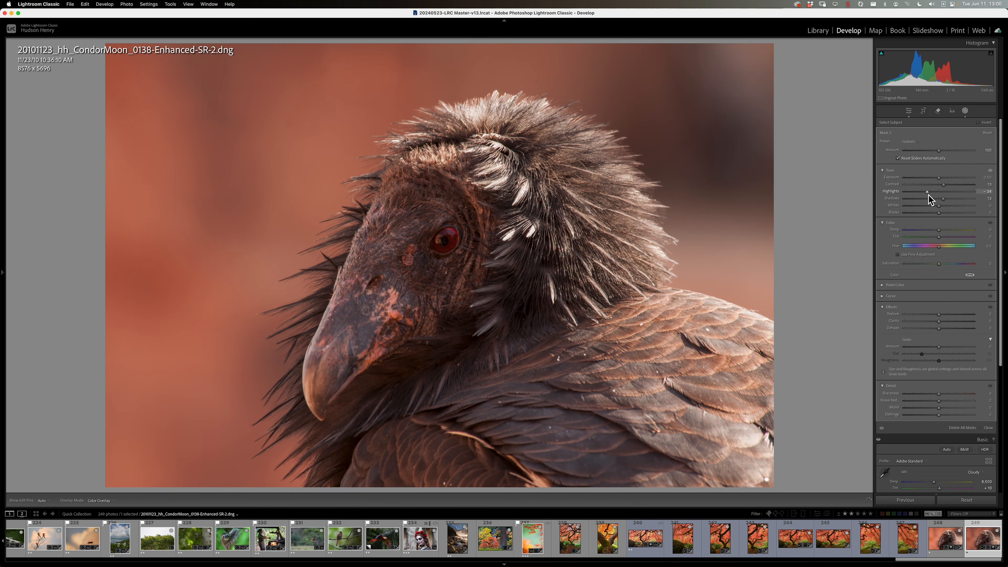
{"action": "left_click_drag", "start_coordinate": [930, 195], "coordinate": [931, 195]}
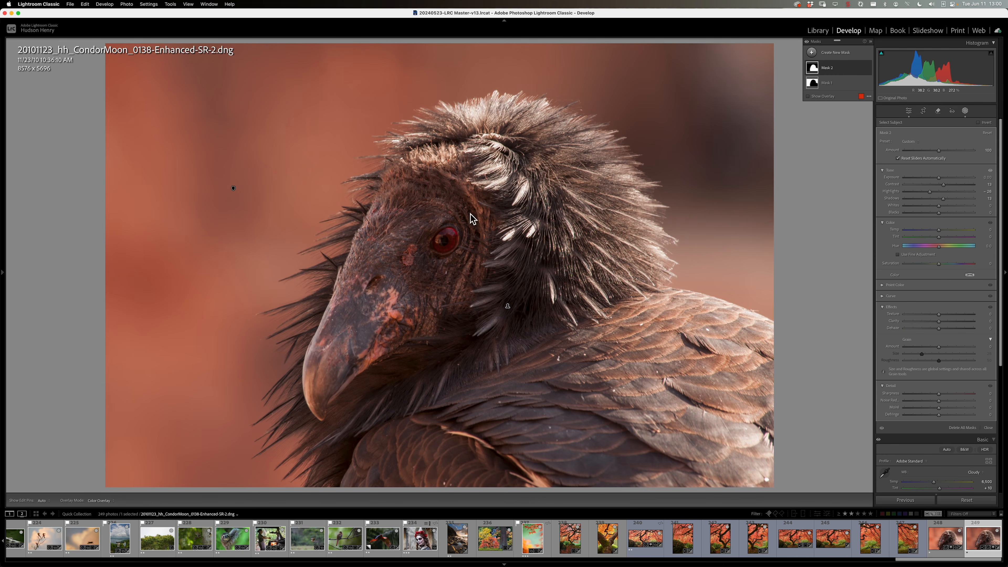
Step: Mask the condor's eye with object selection, raise its Exposure and Shadows slightly and set its Contrast to 21
{"action": "left_click", "coordinate": [828, 54]}
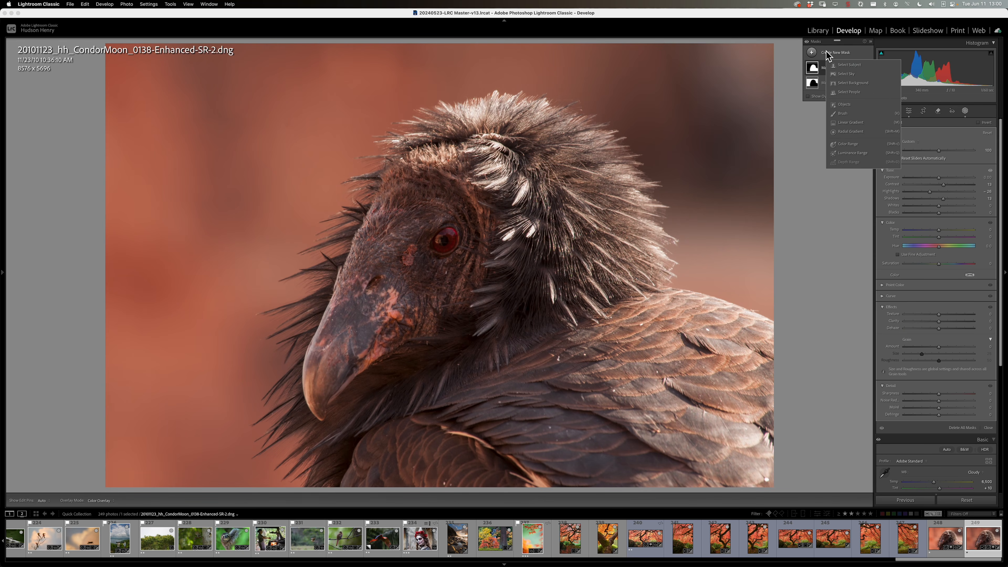
{"action": "left_click", "coordinate": [845, 105]}
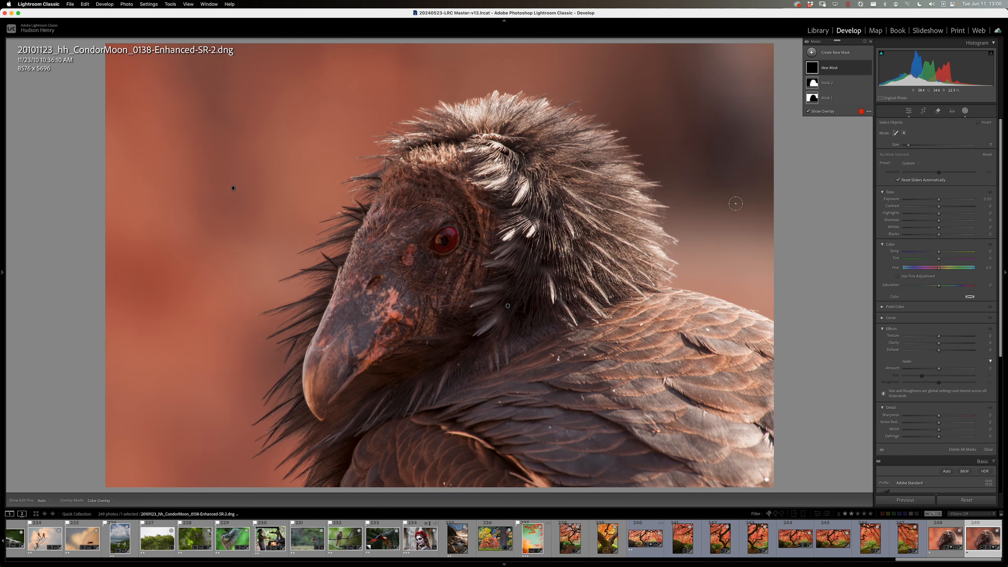
{"action": "mouse_move", "coordinate": [446, 235]}
{"action": "left_mouse_down"}
{"action": "mouse_move", "coordinate": [457, 238]}
{"action": "mouse_move", "coordinate": [436, 243]}
{"action": "mouse_move", "coordinate": [455, 248]}
{"action": "left_mouse_up"}
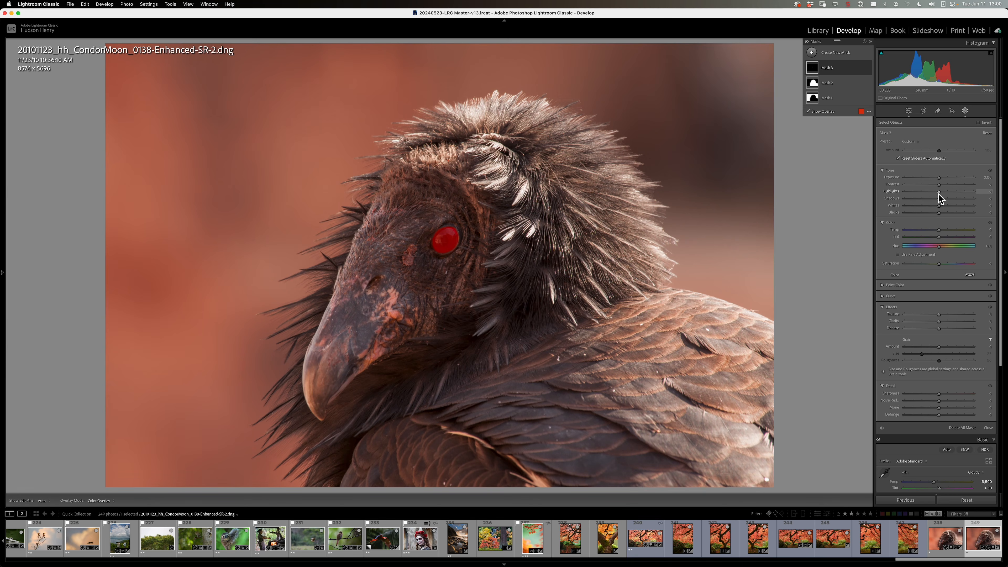
{"action": "left_click_drag", "start_coordinate": [940, 201], "coordinate": [943, 201]}
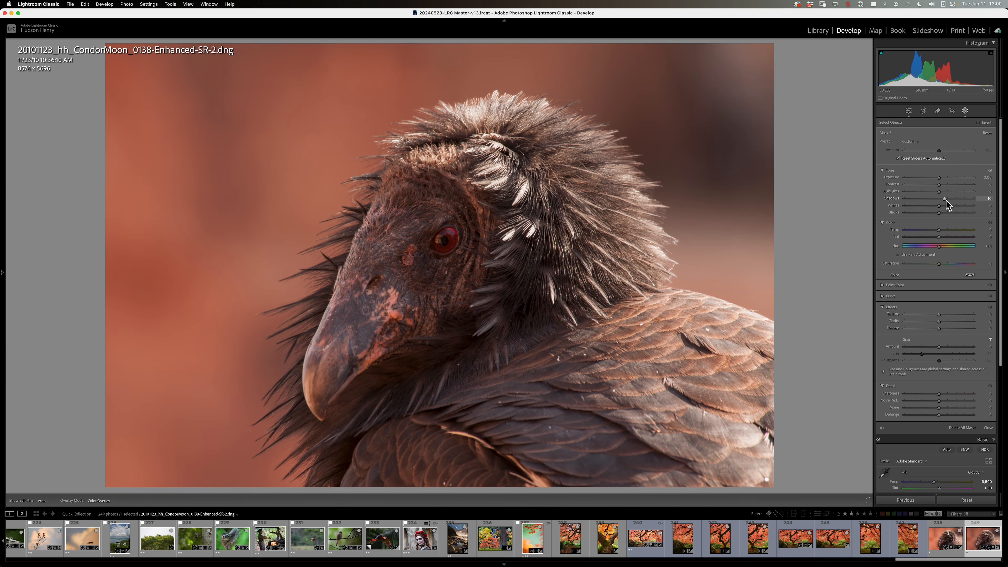
{"action": "left_click_drag", "start_coordinate": [951, 200], "coordinate": [942, 185]}
{"action": "left_click_drag", "start_coordinate": [947, 187], "coordinate": [946, 185]}
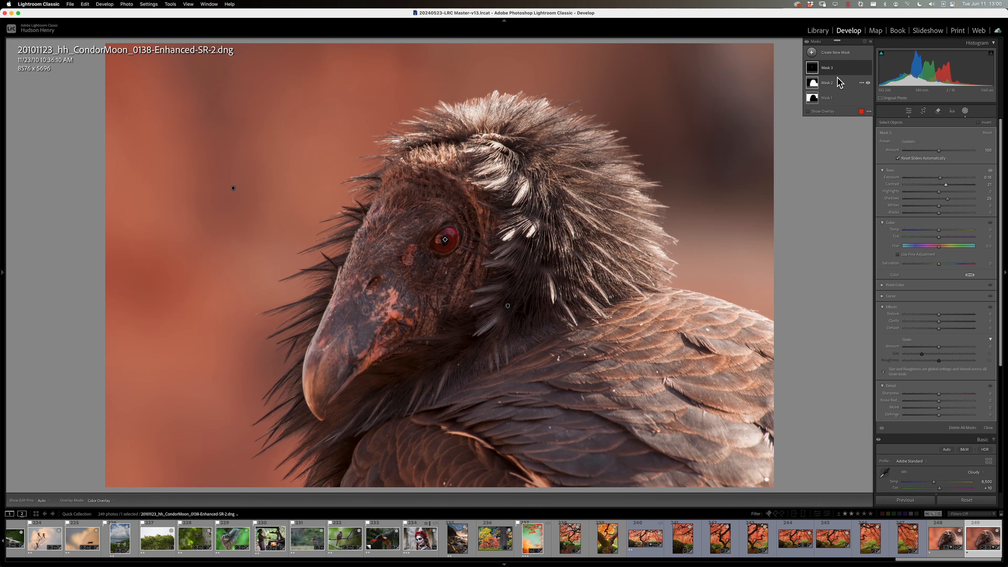
Step: Compare the eye with its mask hidden and shown, and raise the eye mask's Contrast to 41
{"action": "left_click", "coordinate": [868, 68]}
{"action": "left_click", "coordinate": [867, 68]}
{"action": "left_click", "coordinate": [867, 68]}
{"action": "left_click", "coordinate": [868, 68]}
{"action": "left_click", "coordinate": [868, 68]}
{"action": "left_click", "coordinate": [868, 68]}
{"action": "left_click", "coordinate": [868, 68]}
{"action": "left_click", "coordinate": [868, 68]}
{"action": "left_click_drag", "start_coordinate": [948, 185], "coordinate": [950, 185]}
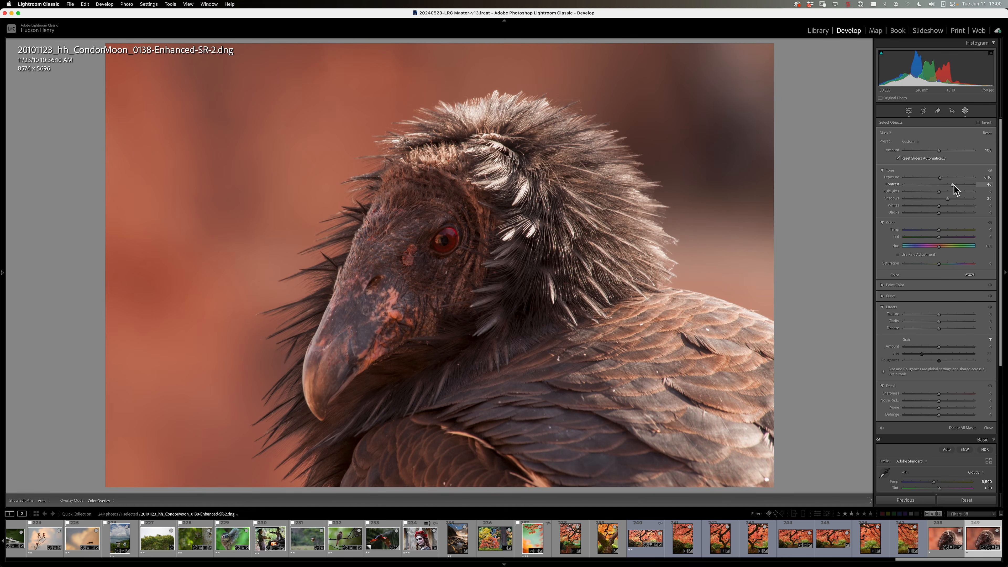
{"action": "left_click_drag", "start_coordinate": [954, 185], "coordinate": [954, 184]}
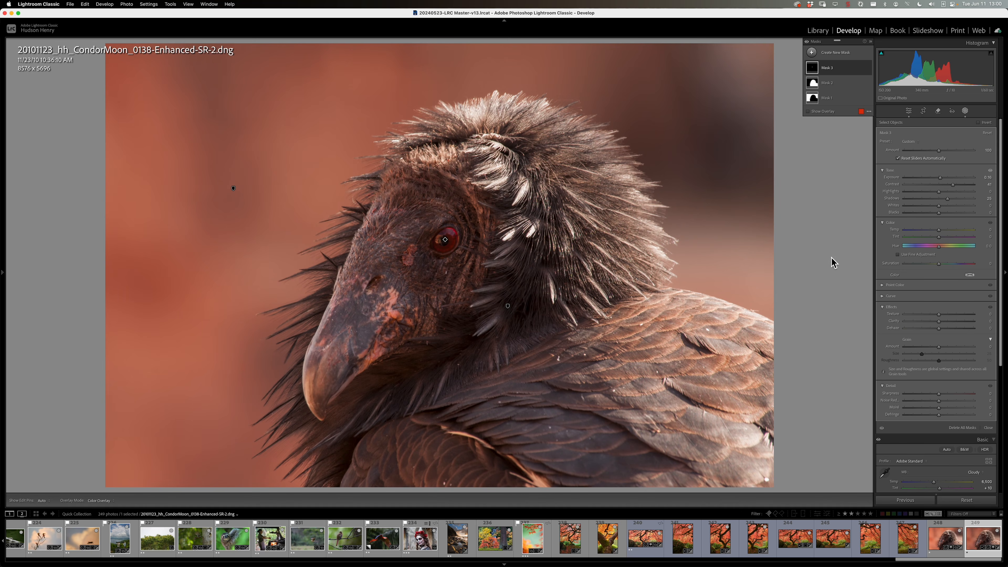
Step: Create a radial gradient mask, center it over the condor's head and neck, and slightly reduce its Feather
{"action": "left_click", "coordinate": [847, 53]}
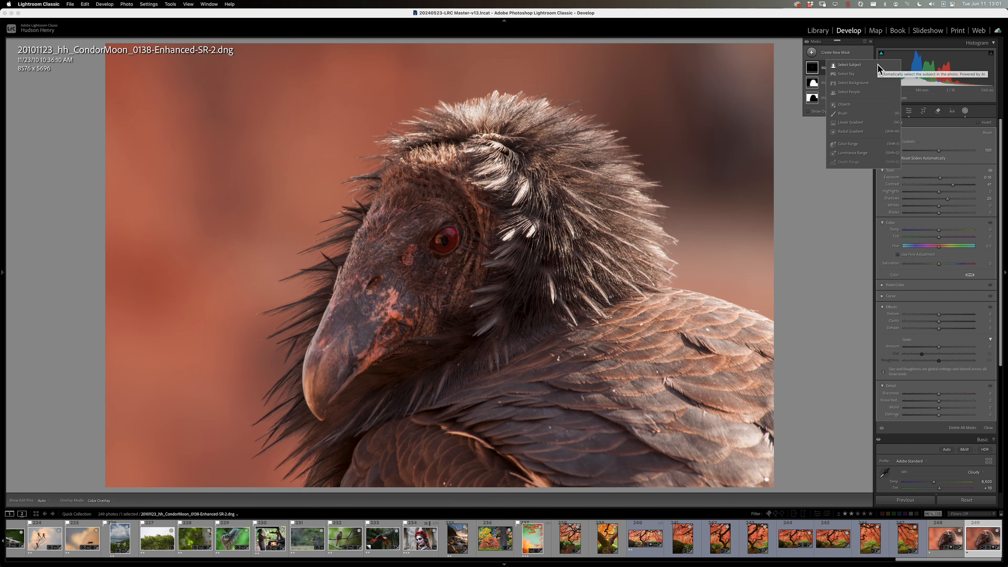
{"action": "left_click", "coordinate": [848, 131]}
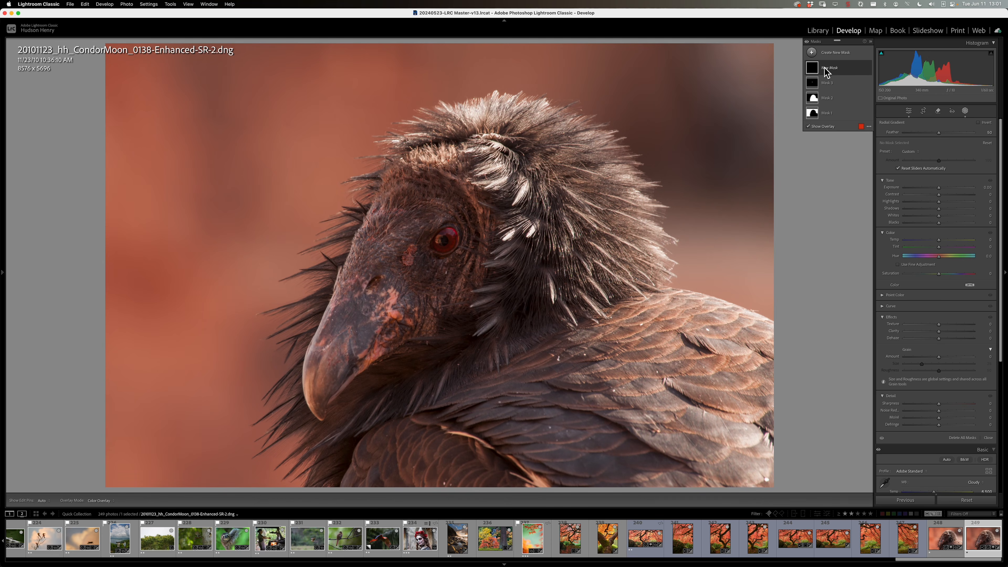
{"action": "left_click_drag", "start_coordinate": [411, 187], "coordinate": [697, 492]}
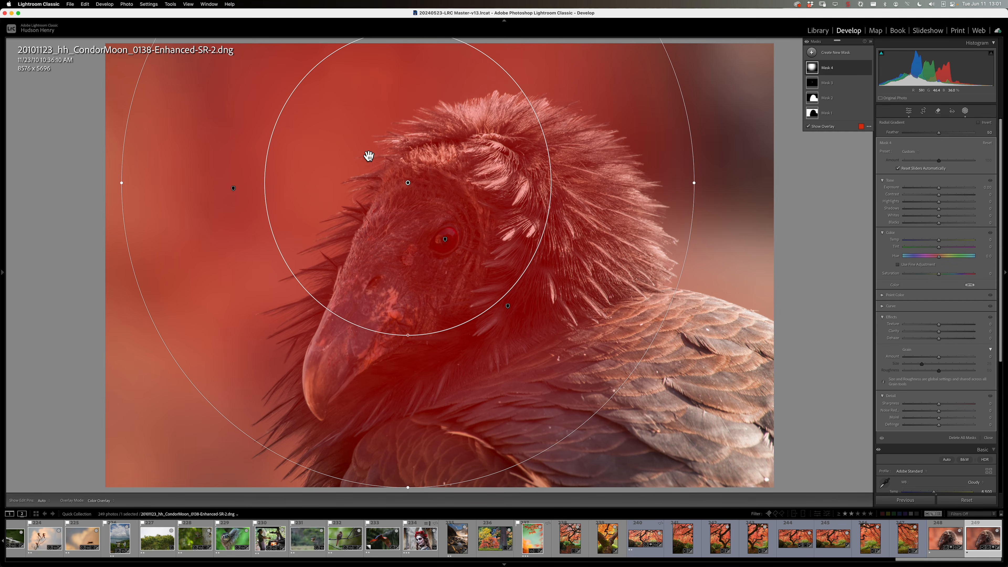
{"action": "left_click_drag", "start_coordinate": [407, 185], "coordinate": [455, 269]}
{"action": "mouse_move", "coordinate": [939, 133]}
{"action": "left_mouse_down"}
{"action": "mouse_move", "coordinate": [970, 136]}
{"action": "mouse_move", "coordinate": [902, 149]}
{"action": "mouse_move", "coordinate": [945, 145]}
{"action": "mouse_move", "coordinate": [907, 145]}
{"action": "mouse_move", "coordinate": [938, 135]}
{"action": "left_mouse_up"}
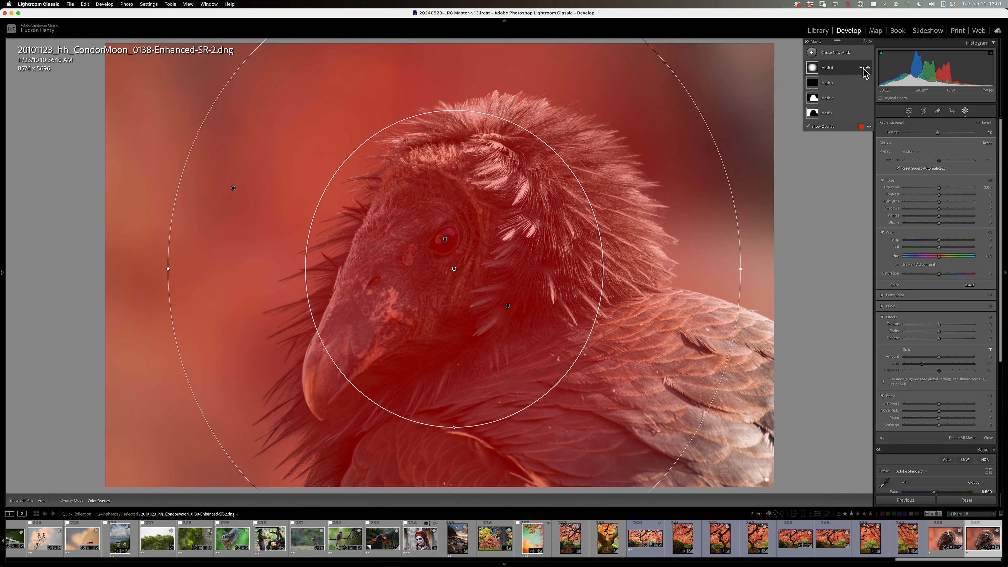
Step: Invert the radial mask to target the surroundings, shift and enlarge the ellipse slightly around the head, and set Feather to 47
{"action": "left_click", "coordinate": [862, 68]}
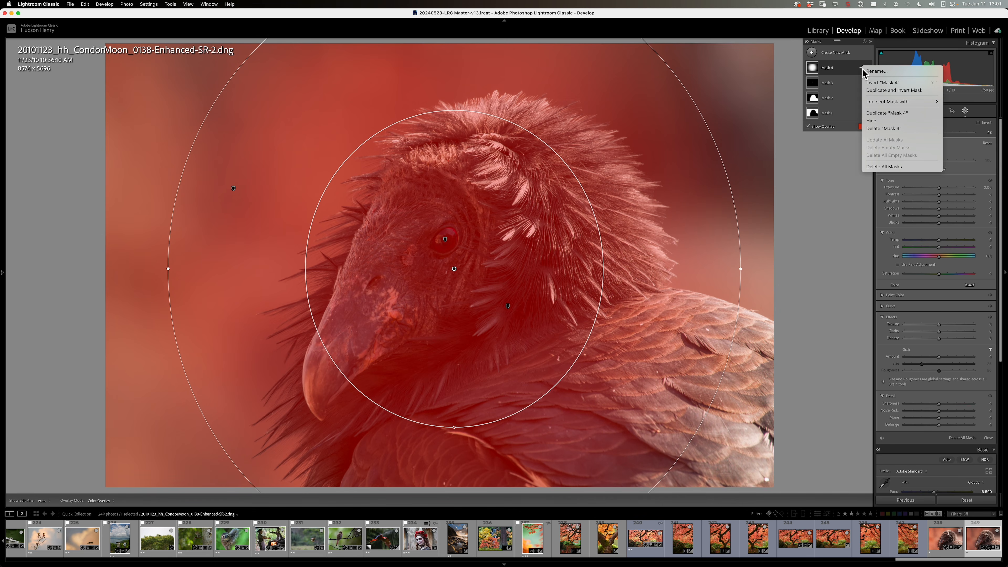
{"action": "left_click", "coordinate": [872, 82]}
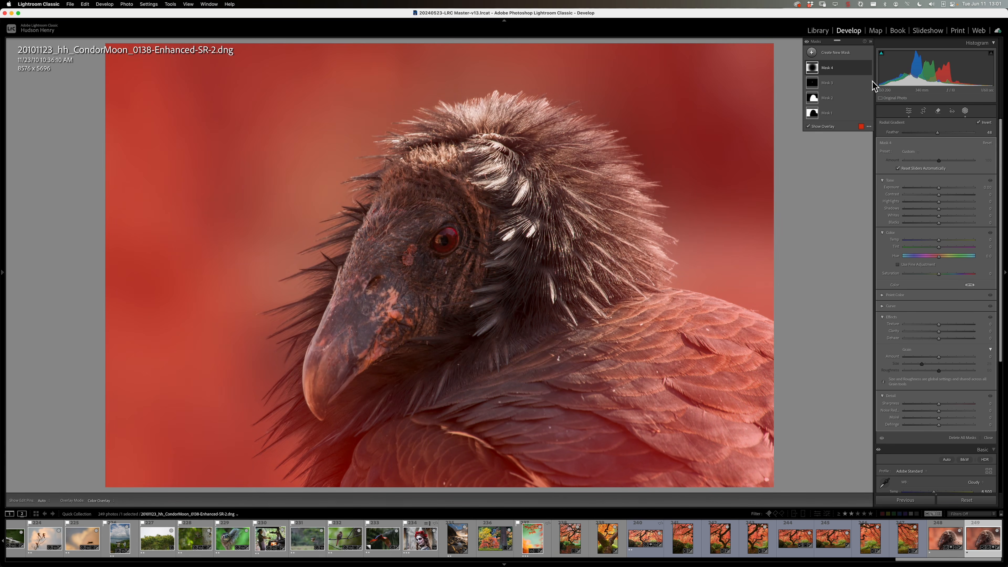
{"action": "left_click_drag", "start_coordinate": [457, 272], "coordinate": [441, 280]}
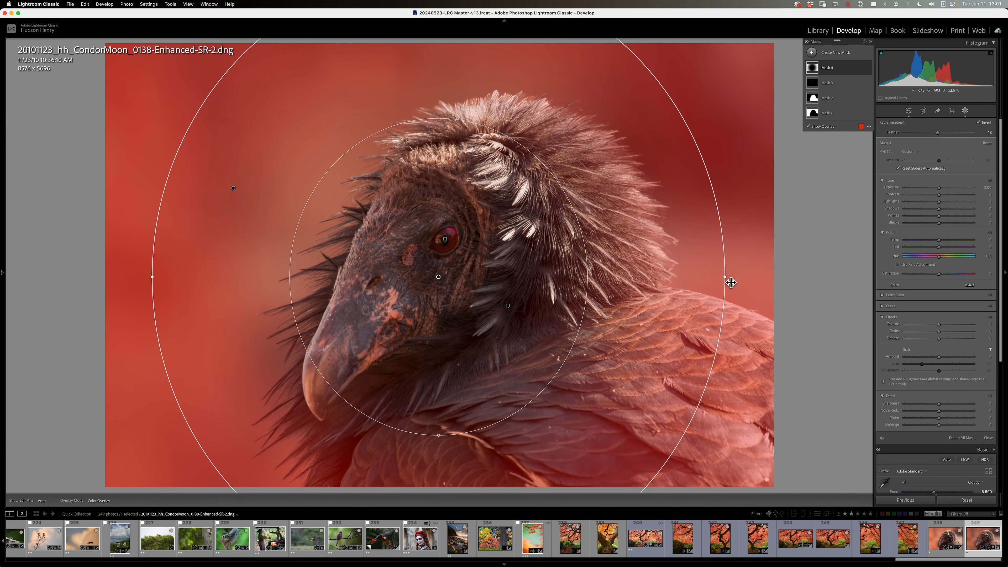
{"action": "left_click_drag", "start_coordinate": [730, 282], "coordinate": [735, 282]}
{"action": "left_click_drag", "start_coordinate": [442, 441], "coordinate": [441, 444]}
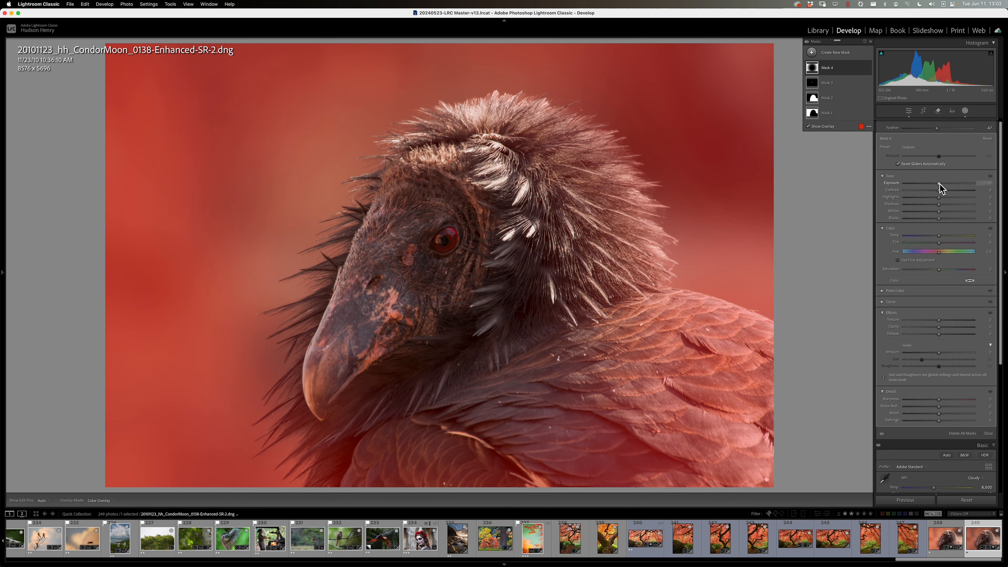
Step: Lower the inverted radial mask's Exposure slightly to darken the area around the head, and close masking
{"action": "left_click_drag", "start_coordinate": [940, 185], "coordinate": [936, 186]}
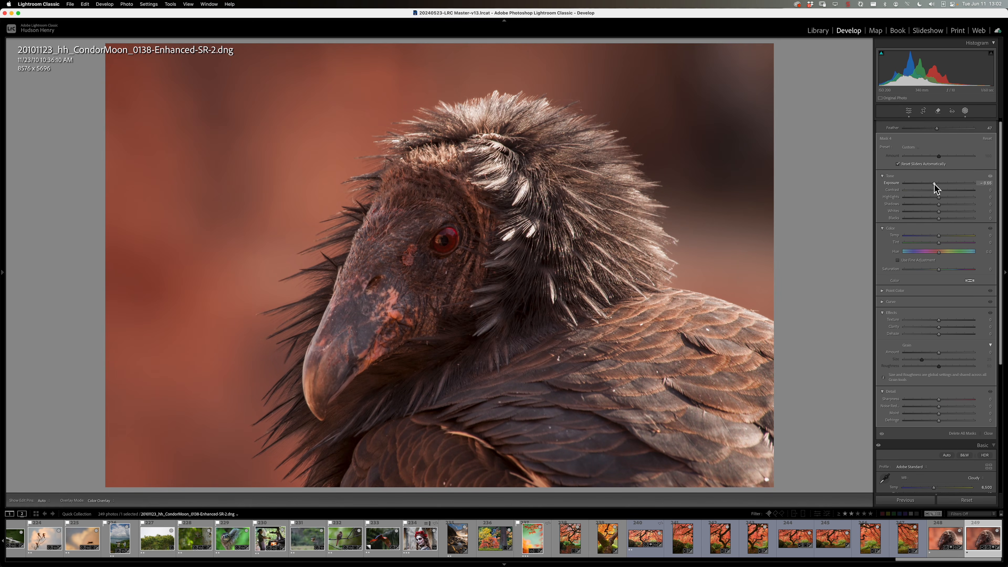
{"action": "mouse_move", "coordinate": [935, 185]}
{"action": "left_mouse_down"}
{"action": "mouse_move", "coordinate": [920, 187]}
{"action": "mouse_move", "coordinate": [937, 182]}
{"action": "left_mouse_up"}
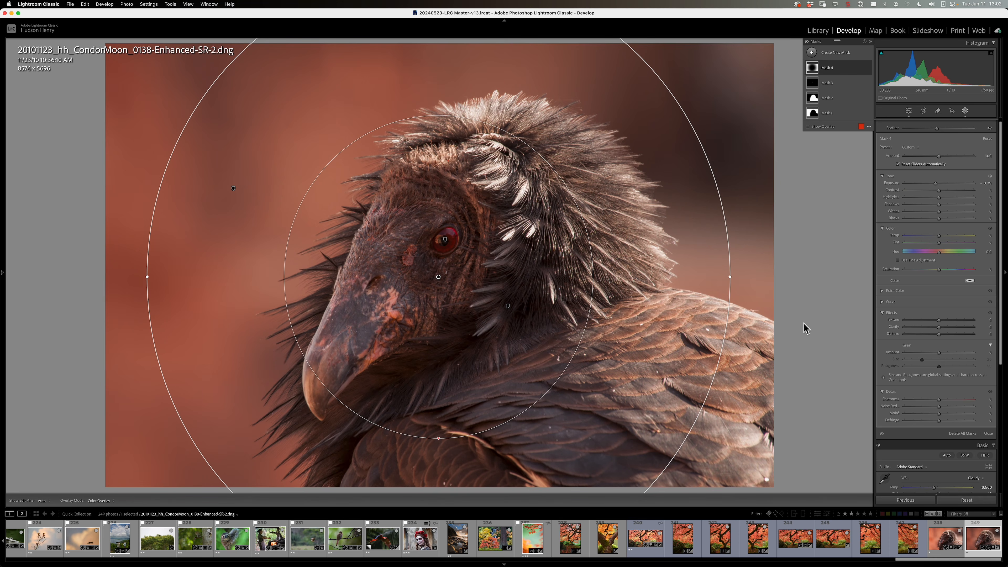
{"action": "left_click", "coordinate": [964, 111]}
Step: Compare the condor photo before and after the edits several times, ending on the edited version
{"action": "key", "text": "backslash"}
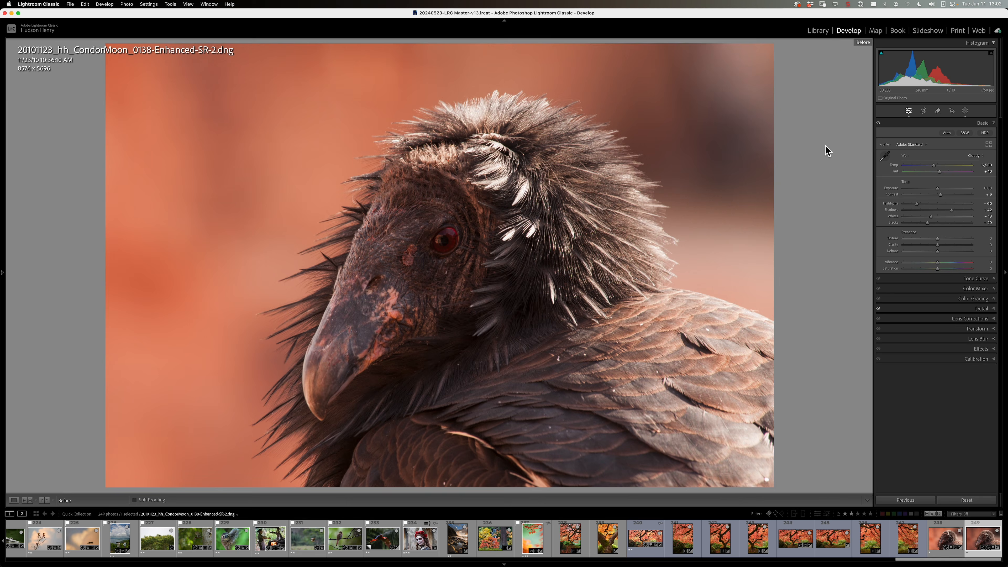
{"action": "key", "text": "backslash"}
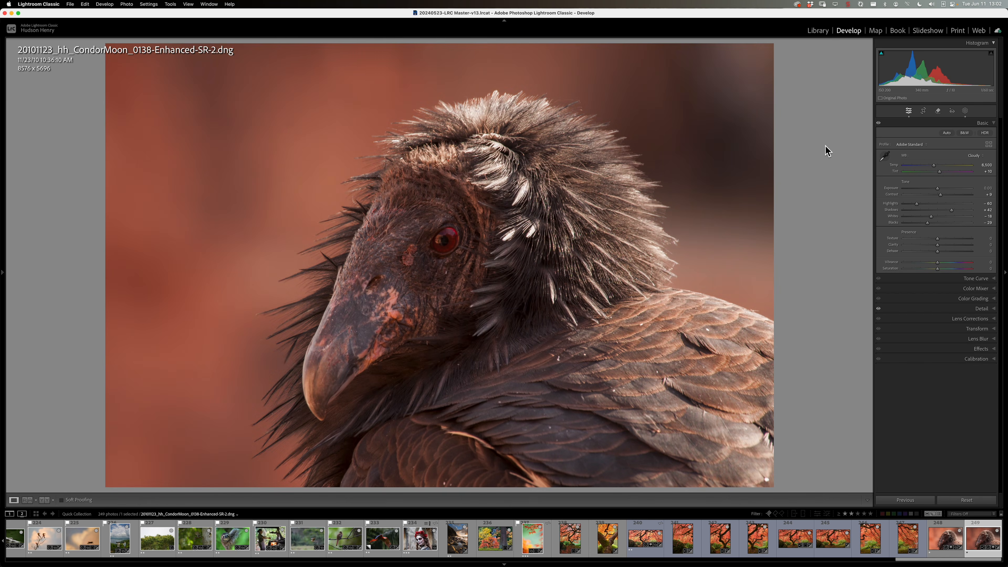
{"action": "key", "text": "backslash"}
{"action": "key", "text": "backslash"}
{"action": "key", "text": "backslash"}
{"action": "key", "text": "backslash"}
{"action": "key", "text": "backslash"}
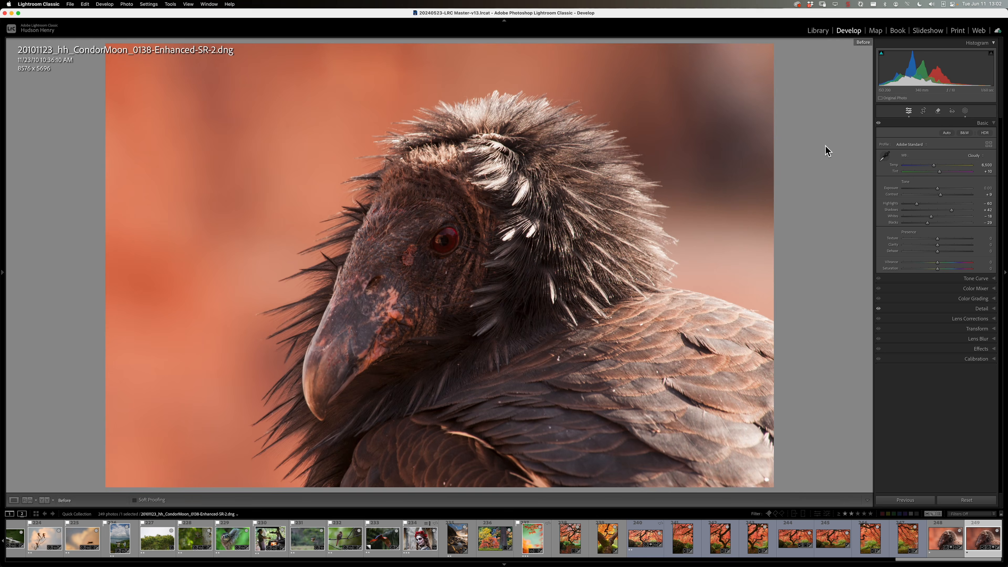
{"action": "key", "text": "backslash"}
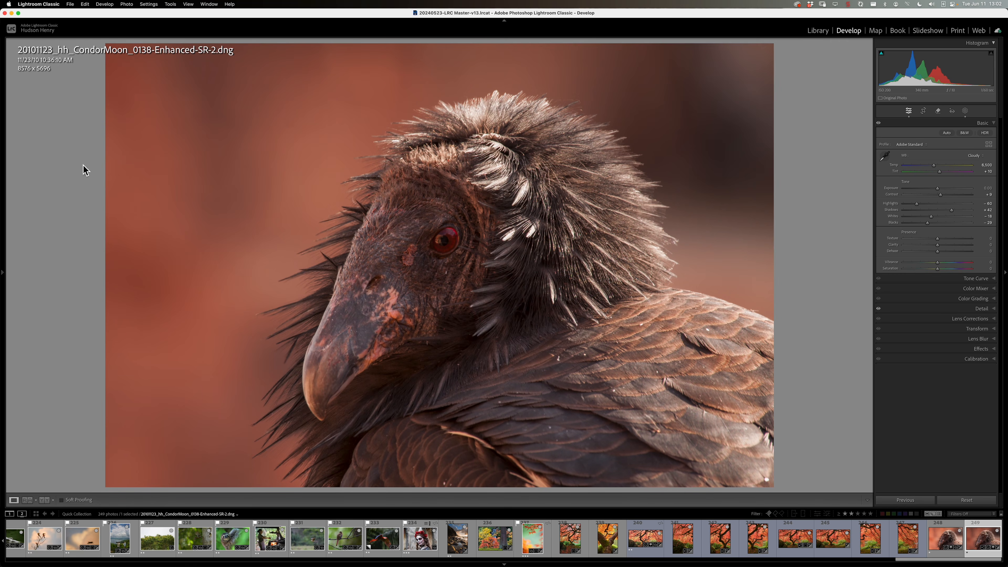
Step: Switch to Calculator, multiply the enhanced photo's pixel dimensions 8576 by 5696, and close the calculator
{"action": "mouse_move", "coordinate": [294, 563]}
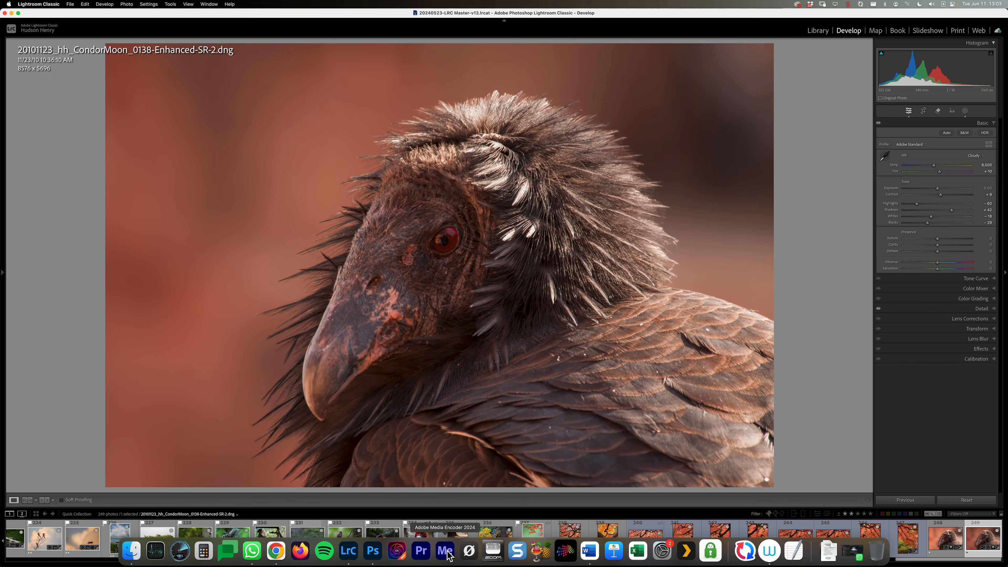
{"action": "left_click", "coordinate": [204, 558]}
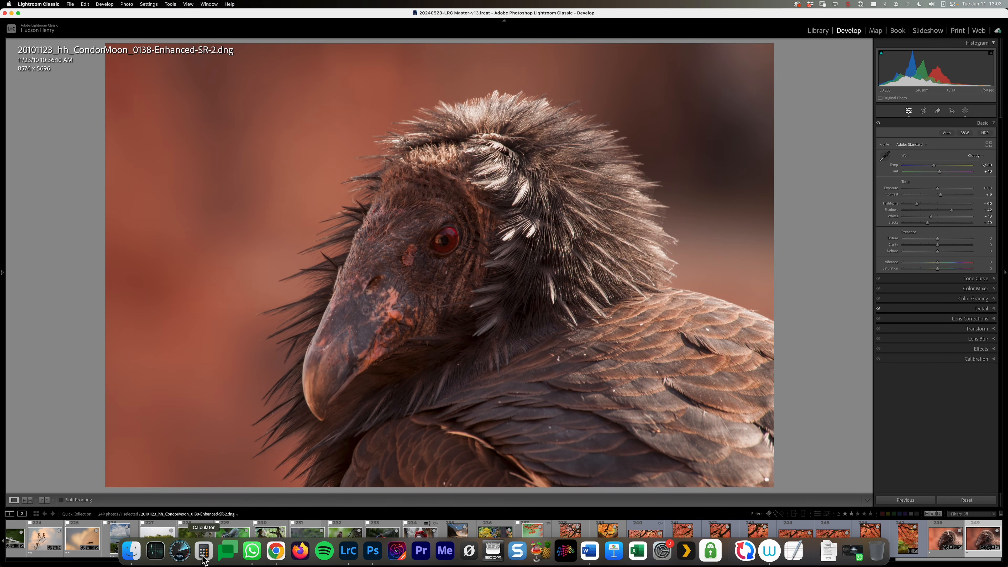
{"action": "left_click", "coordinate": [332, 350]}
{"action": "left_click", "coordinate": [333, 364]}
{"action": "left_click", "coordinate": [316, 350]}
{"action": "left_click", "coordinate": [351, 366]}
{"action": "left_click", "coordinate": [374, 398]}
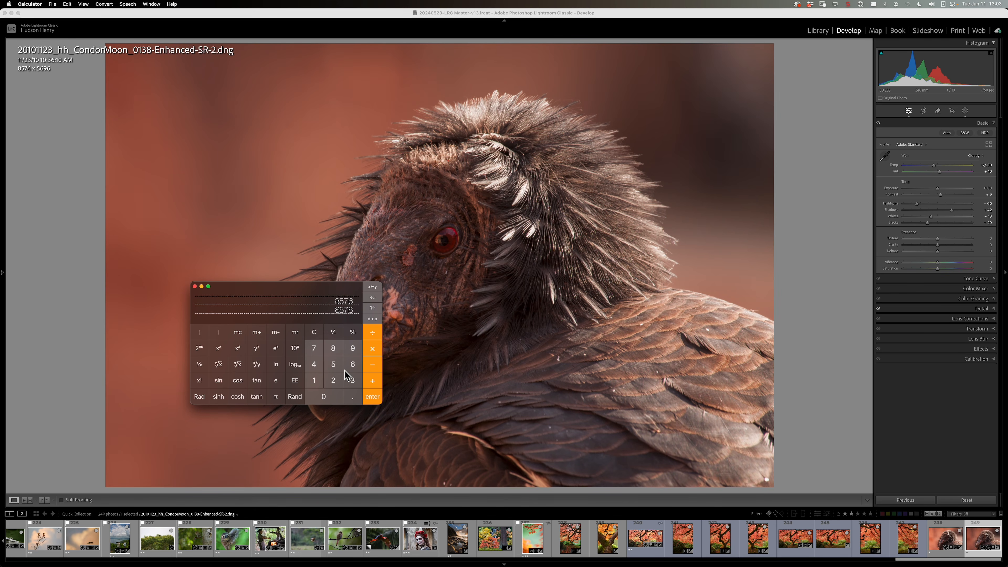
{"action": "left_click", "coordinate": [334, 362]}
{"action": "left_click", "coordinate": [351, 348]}
{"action": "left_click", "coordinate": [352, 365]}
{"action": "left_click", "coordinate": [377, 352]}
{"action": "left_click", "coordinate": [195, 286]}
{"action": "left_click", "coordinate": [450, 247]}
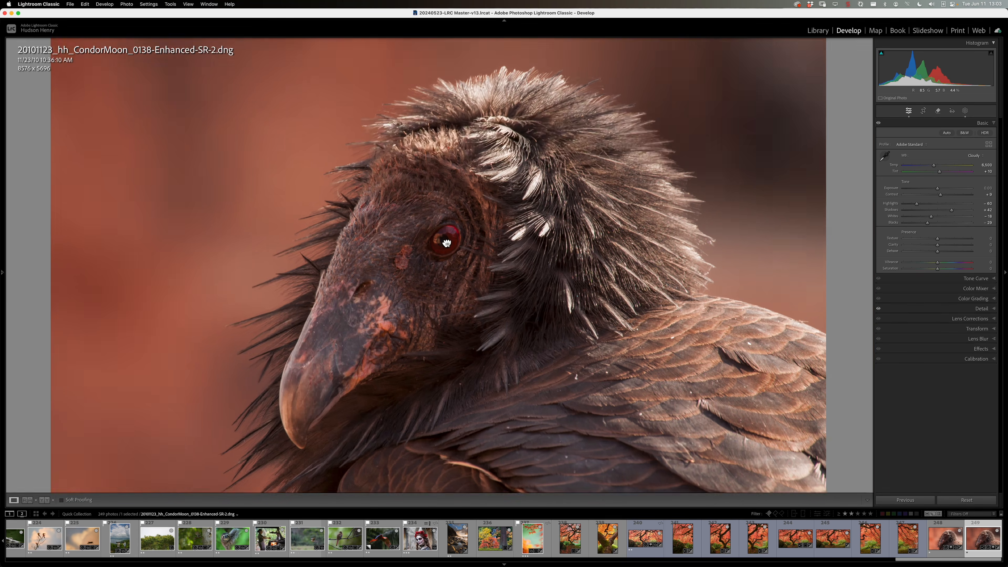
{"action": "left_click", "coordinate": [458, 229]}
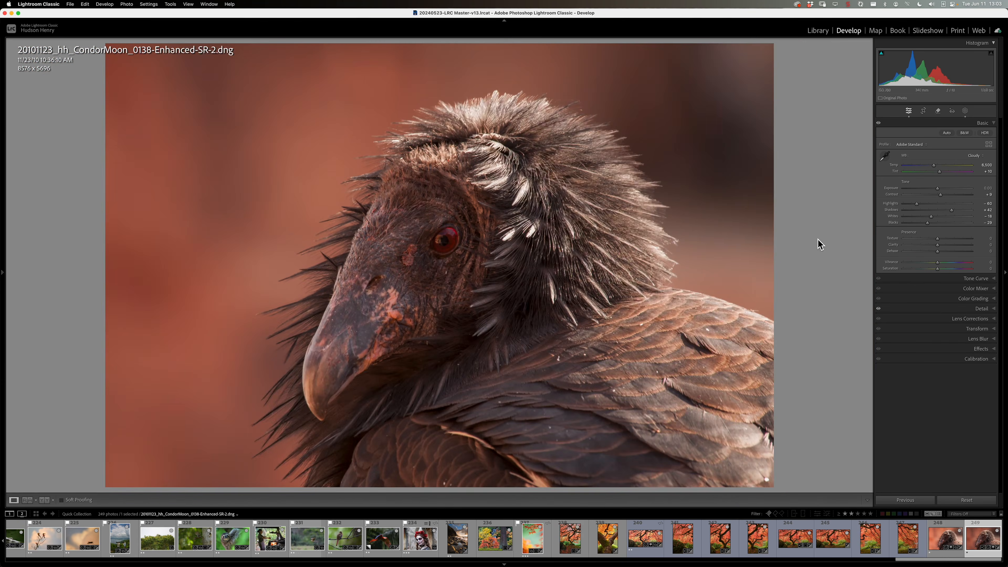